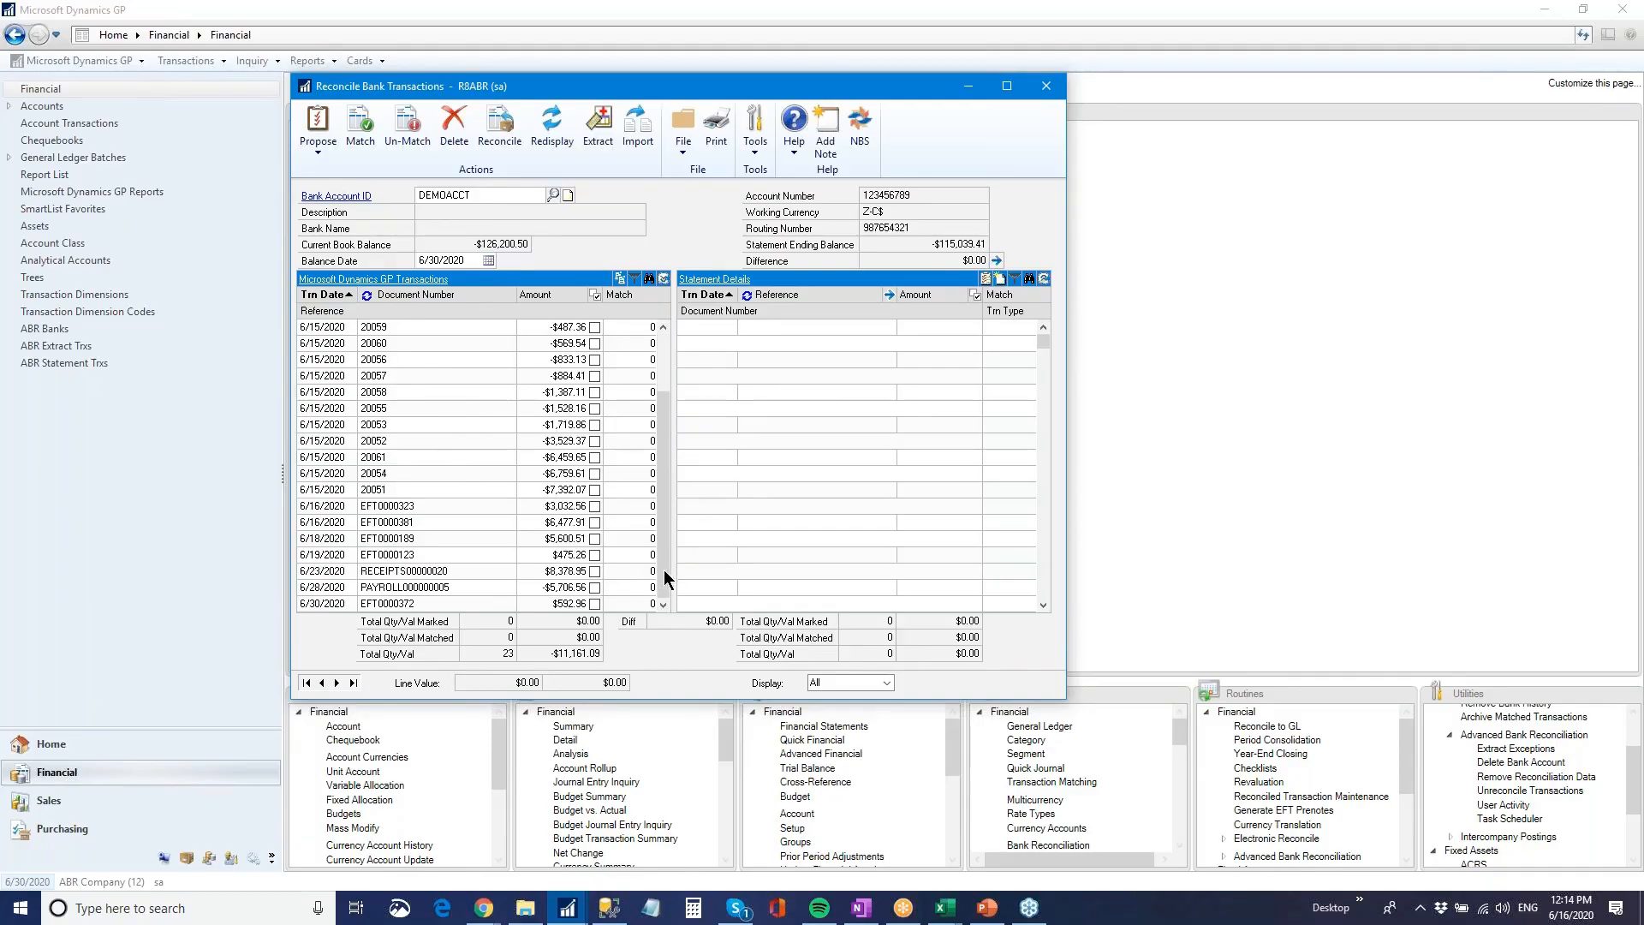
Review the individual transactions grouped under PAYROLL000000005 in the Microsoft Dynamics GP transactions list
{"action": "left_click", "coordinate": [462, 587]}
{"action": "left_click", "coordinate": [398, 280]}
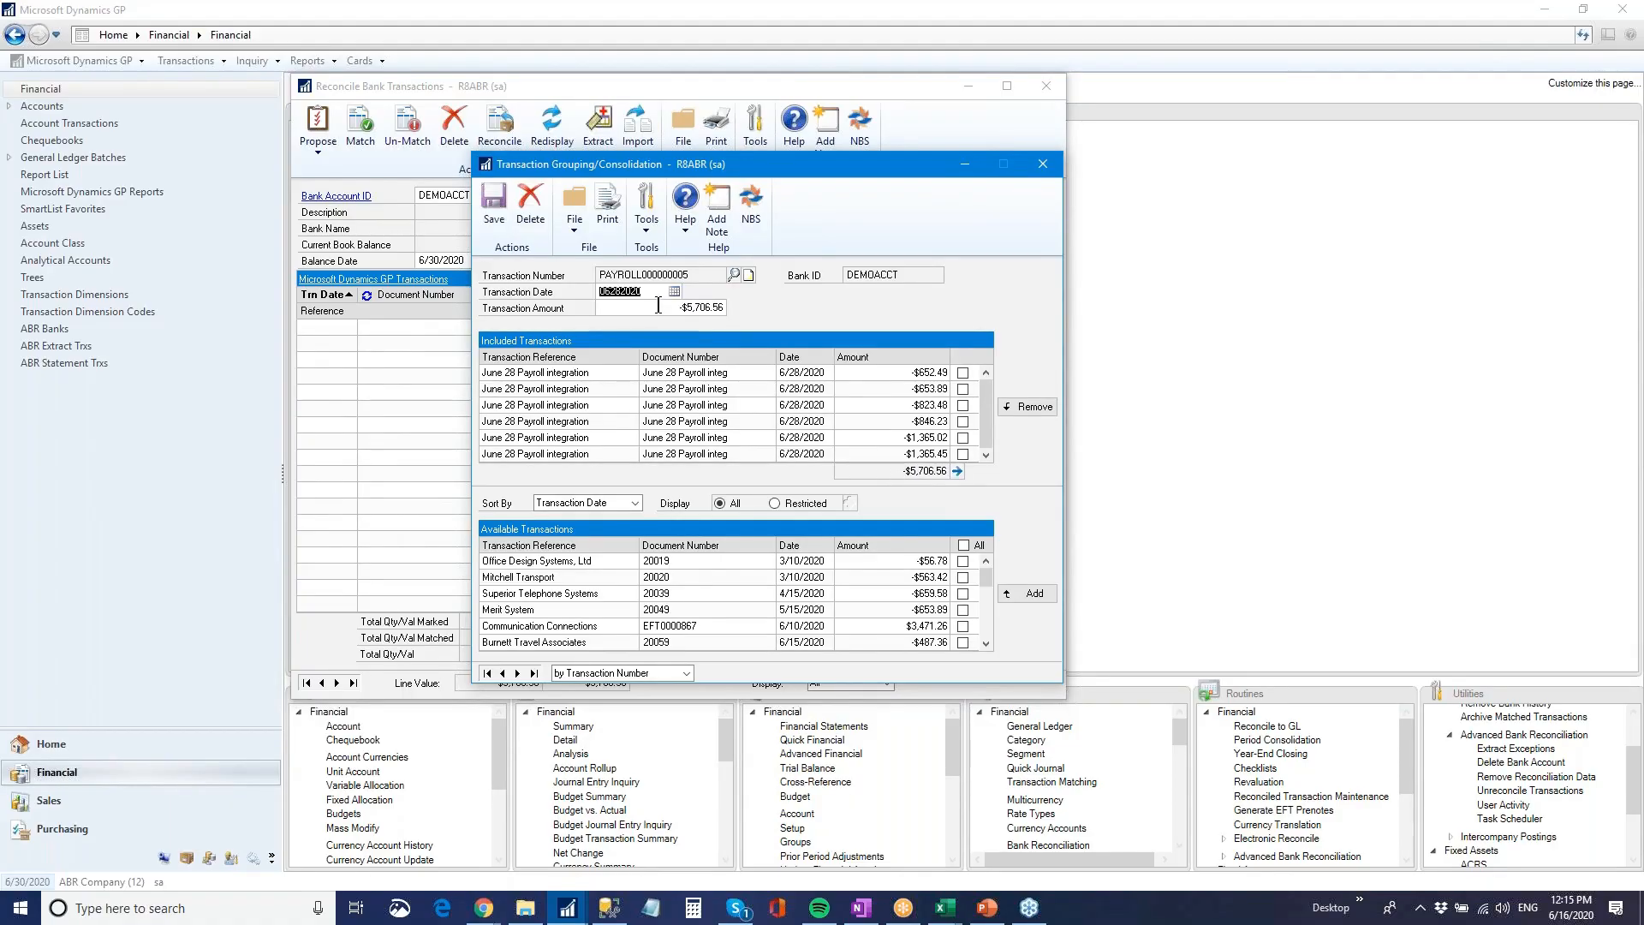
{"action": "left_click", "coordinate": [1043, 164]}
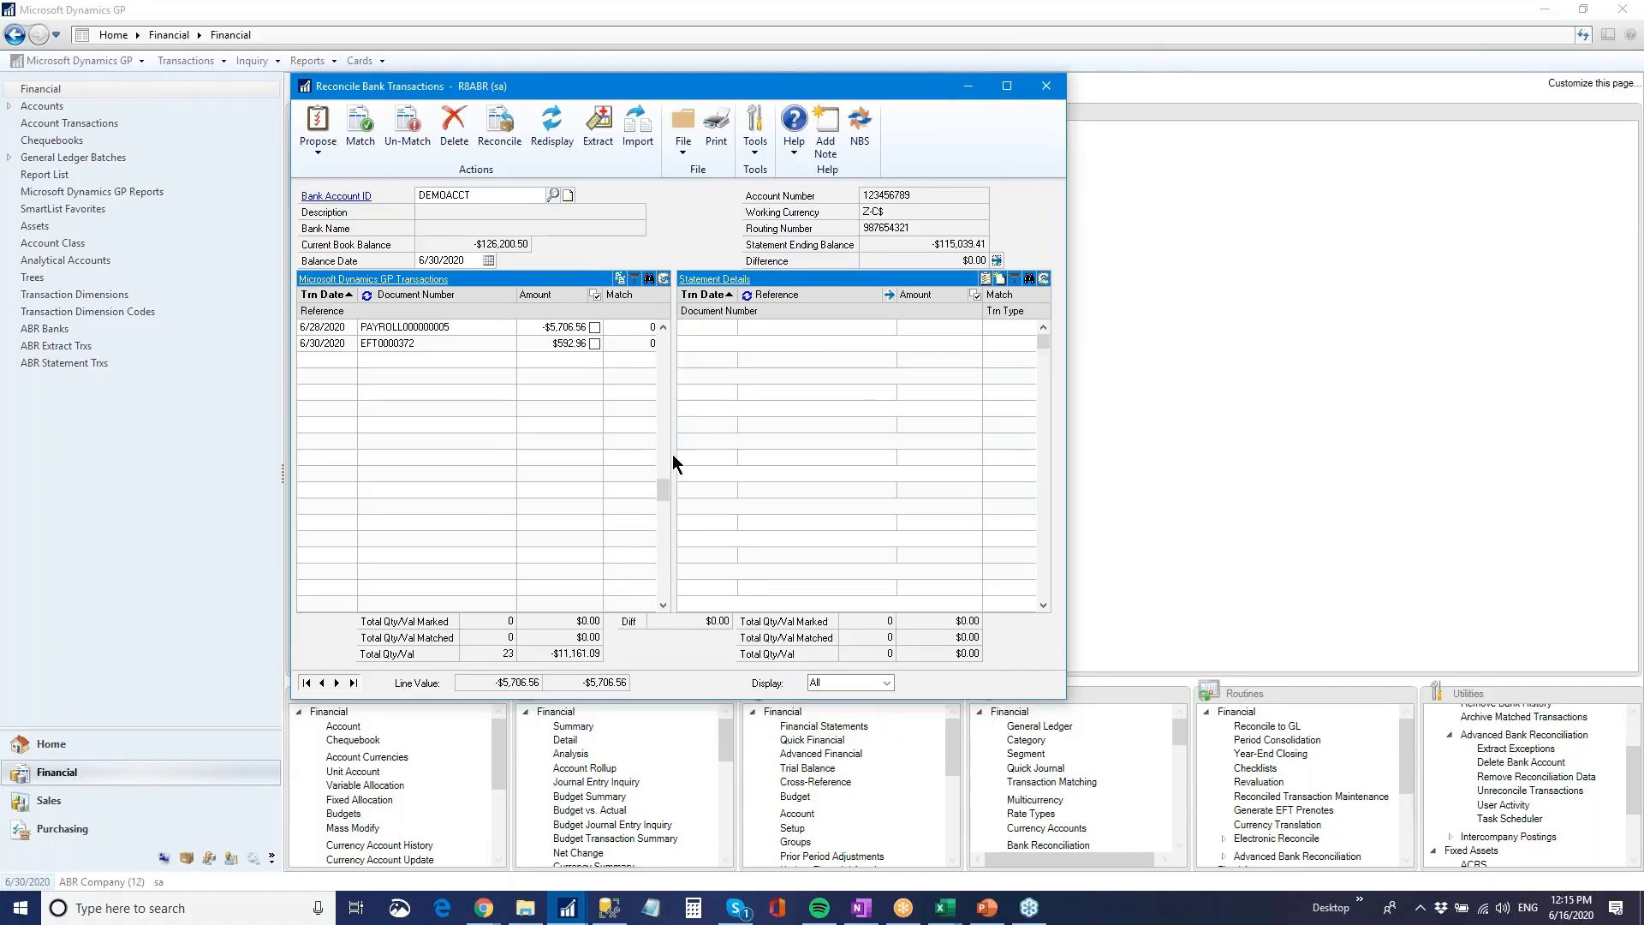
{"action": "left_click_drag", "start_coordinate": [662, 493], "coordinate": [660, 336]}
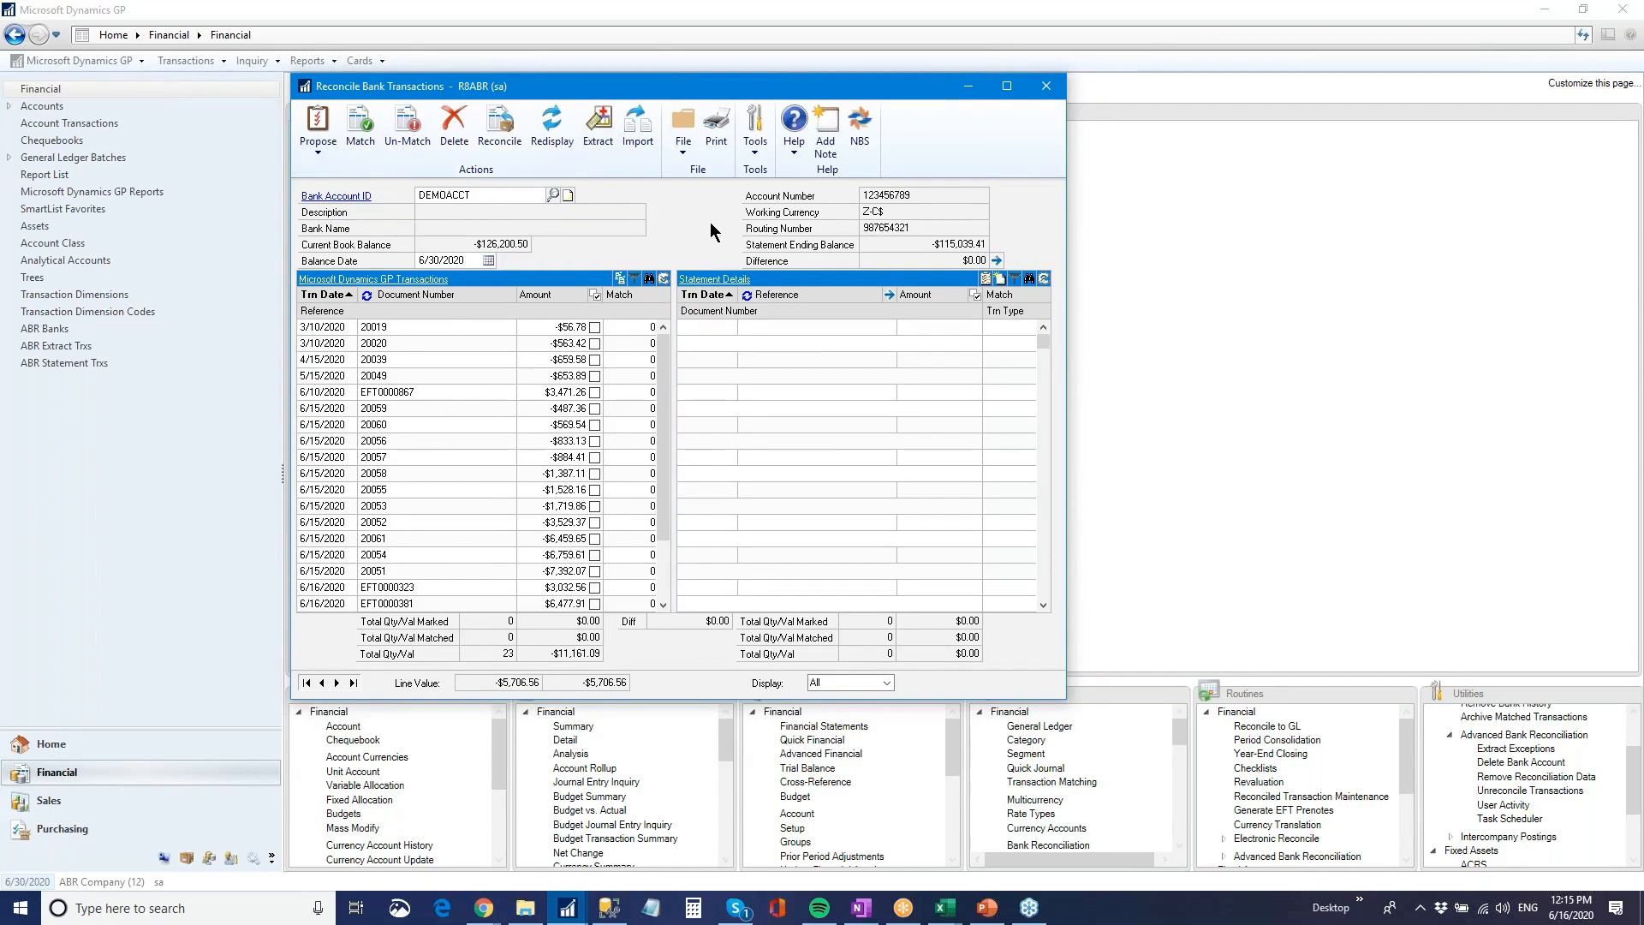
Import the bank statement transactions using the DEMOACCT import definition, and close the import window
{"action": "left_click", "coordinate": [597, 128]}
{"action": "left_click", "coordinate": [641, 143]}
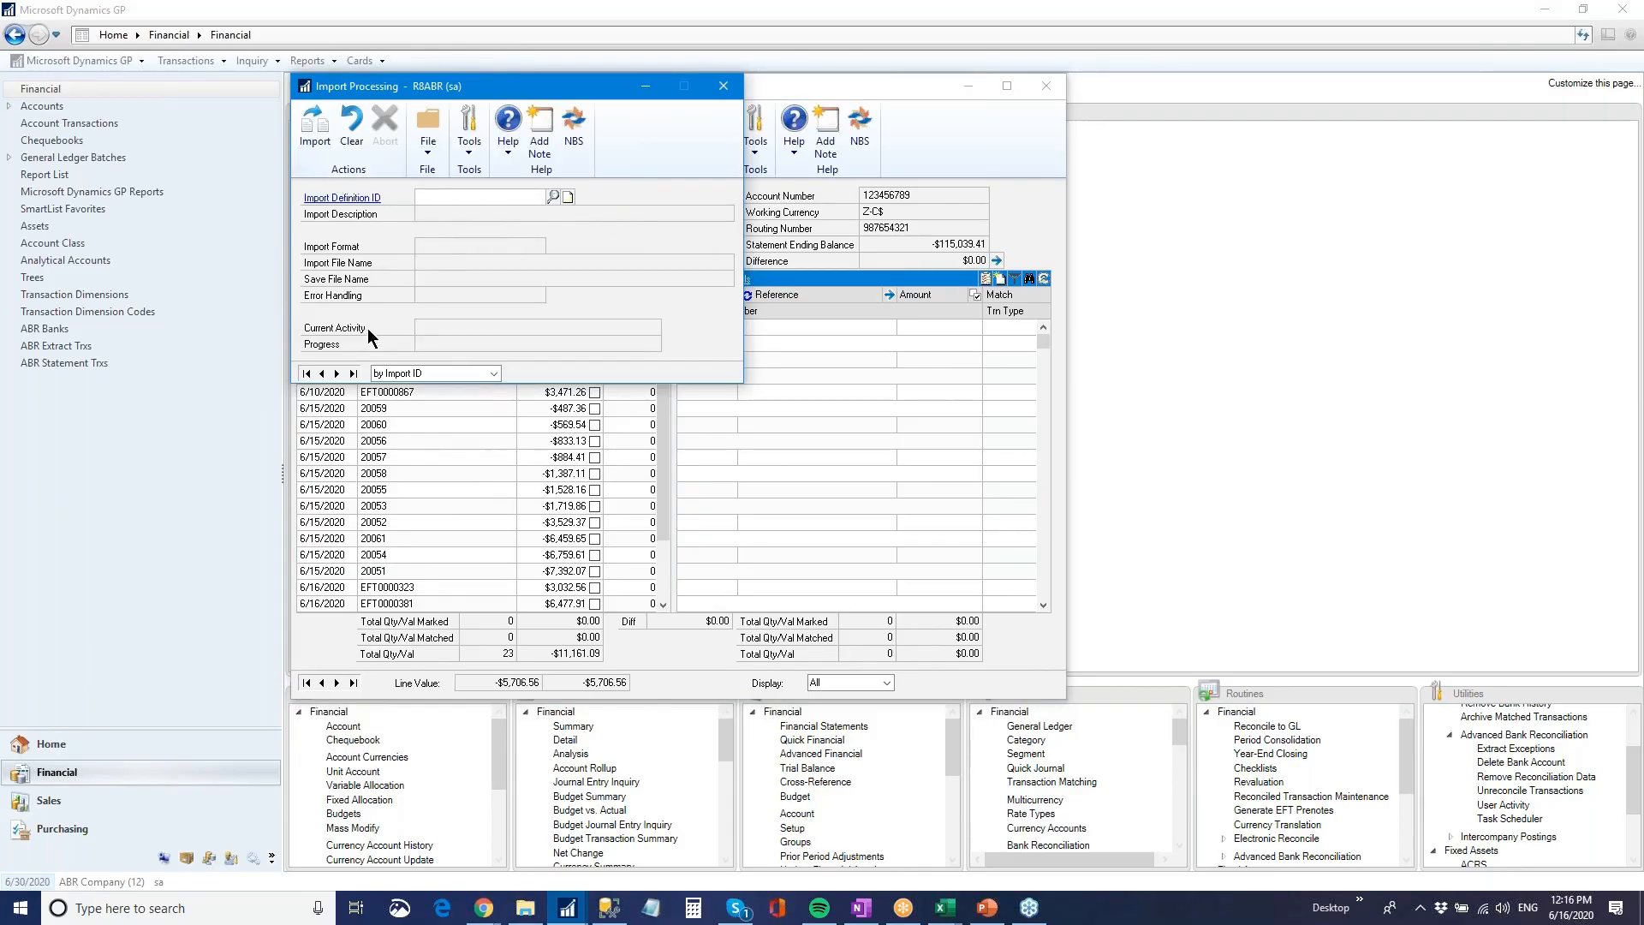
{"action": "left_click", "coordinate": [322, 374]}
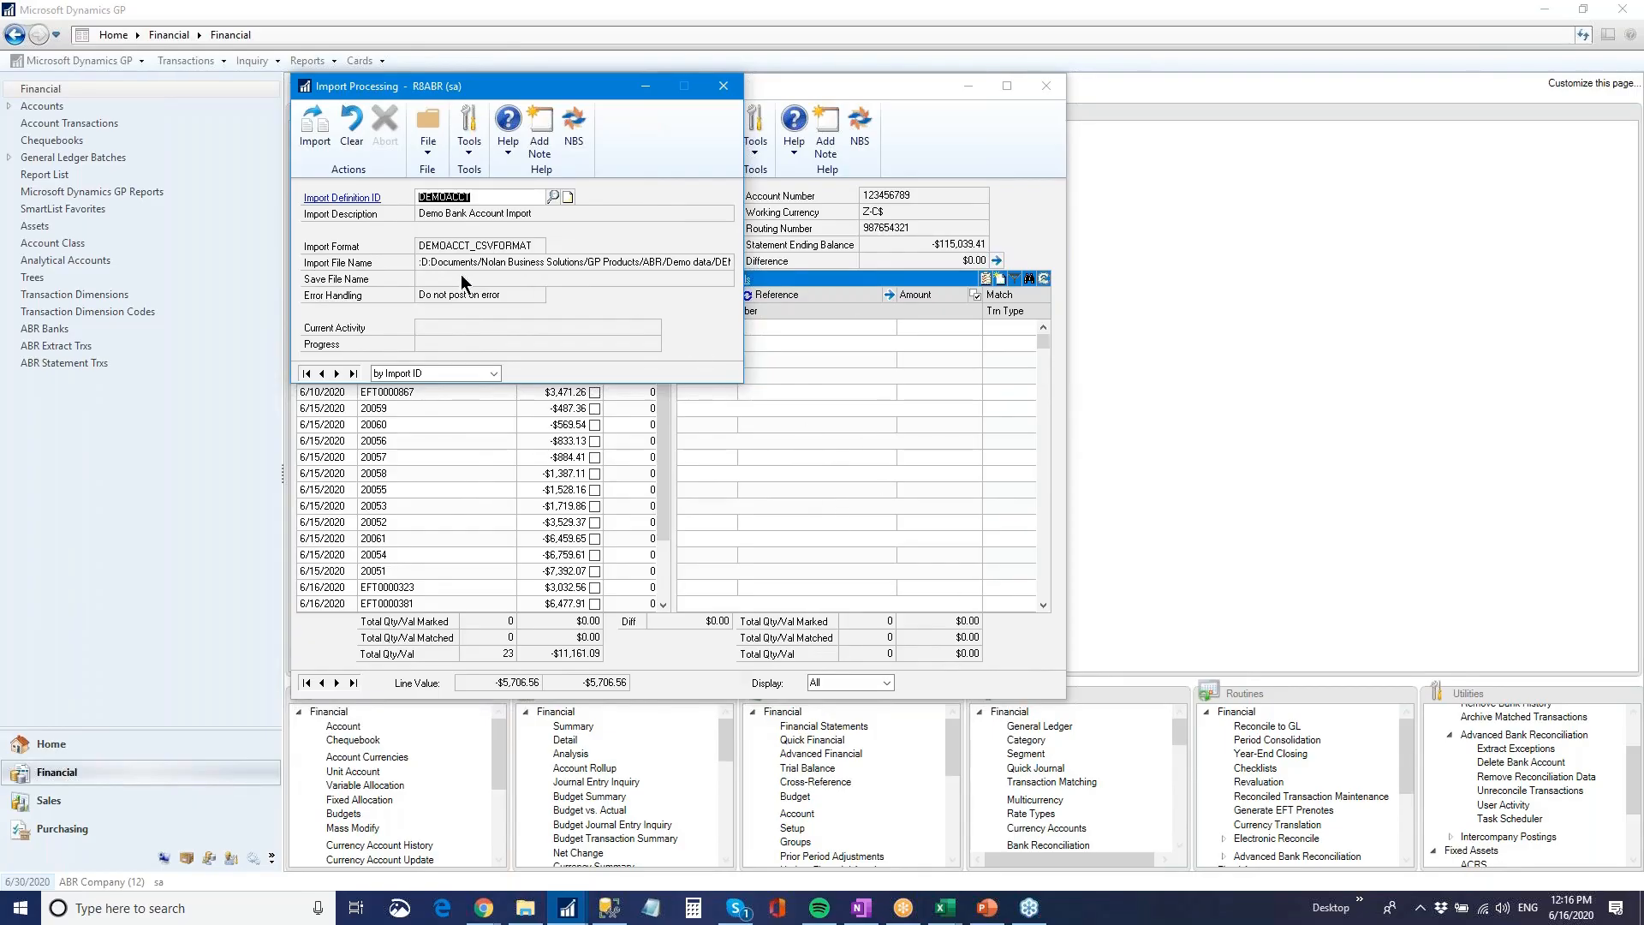
{"action": "left_click", "coordinate": [317, 130]}
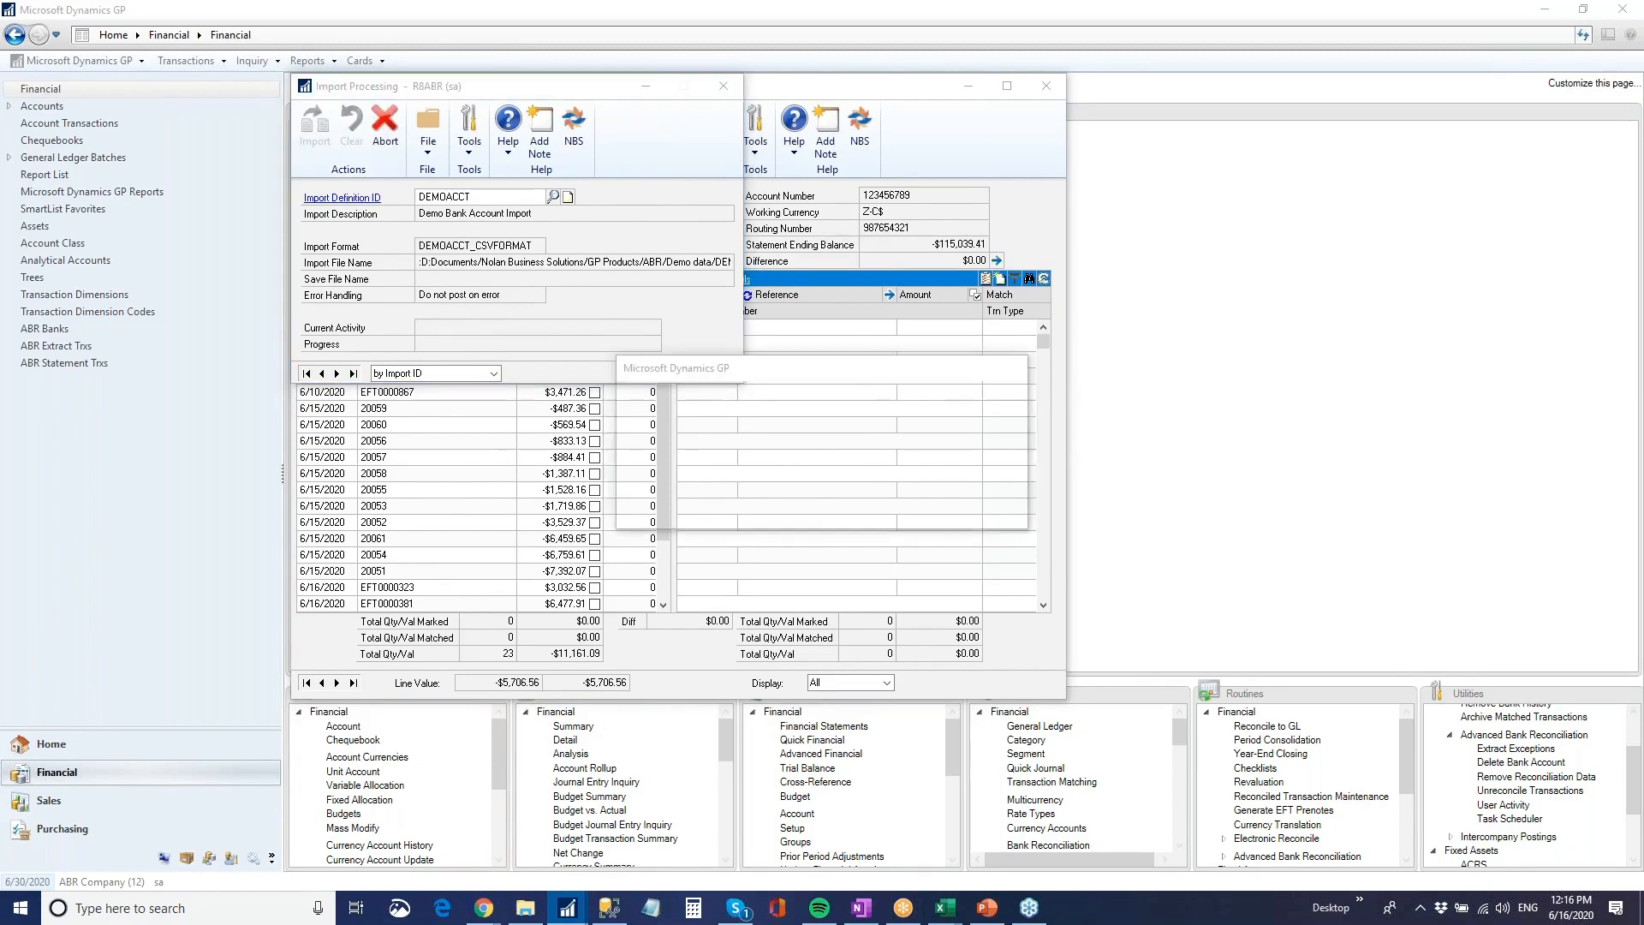
{"action": "left_click", "coordinate": [810, 506]}
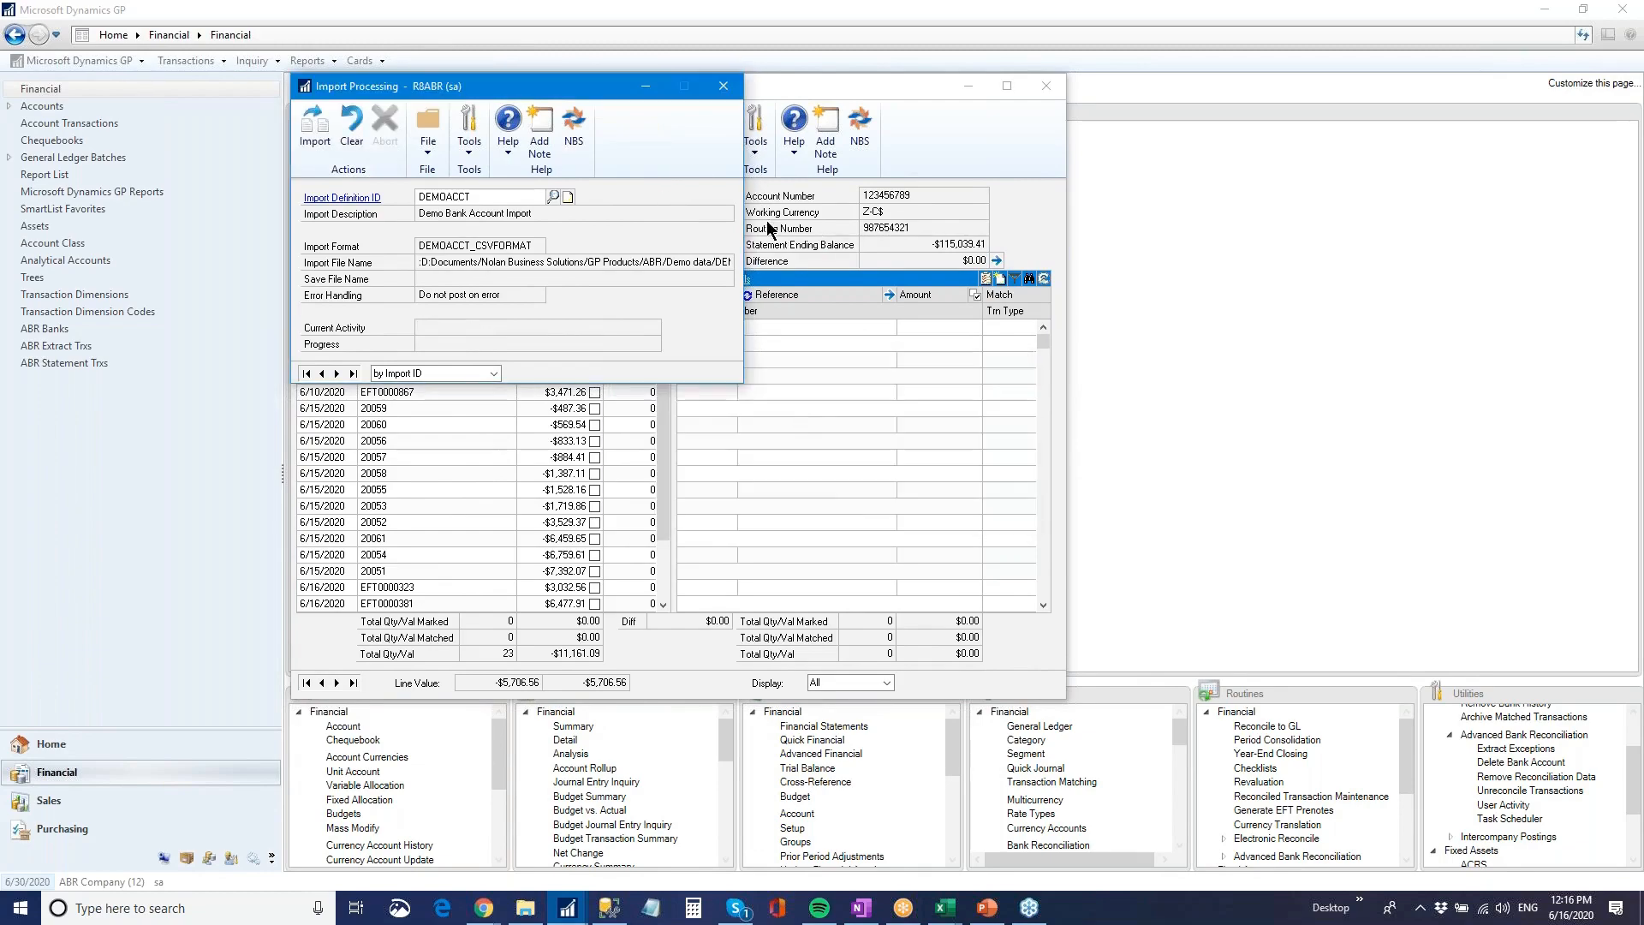
{"action": "left_click", "coordinate": [724, 86]}
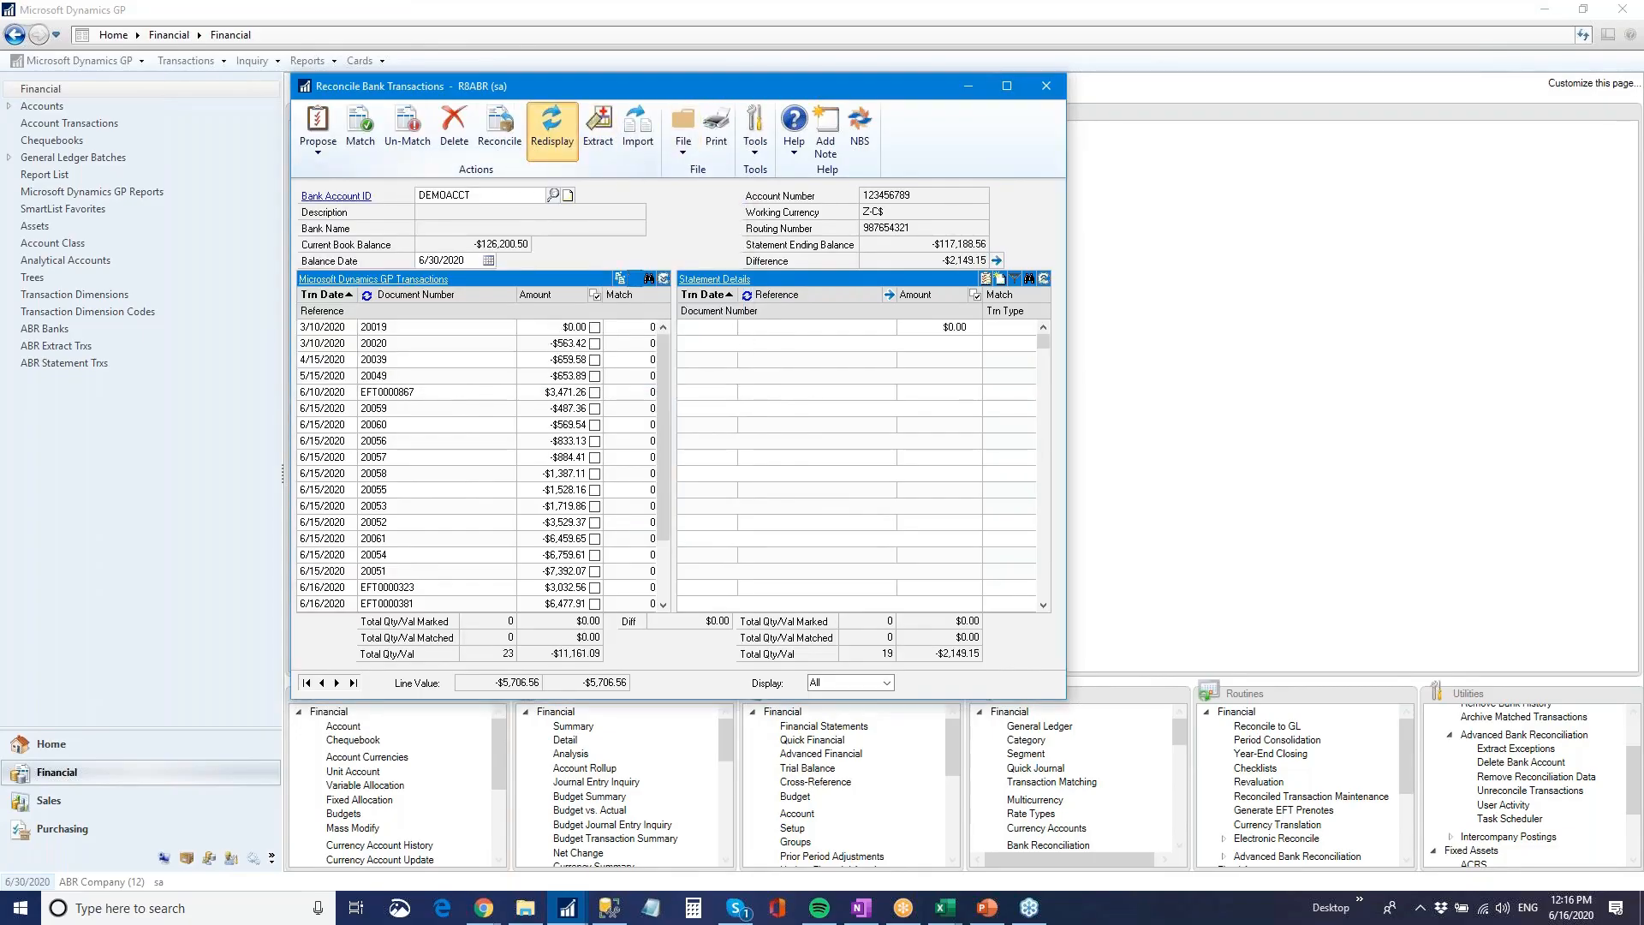
View the imported statement details as single lines against the GP transactions, and restore their two-line display
{"action": "left_click", "coordinate": [1045, 279]}
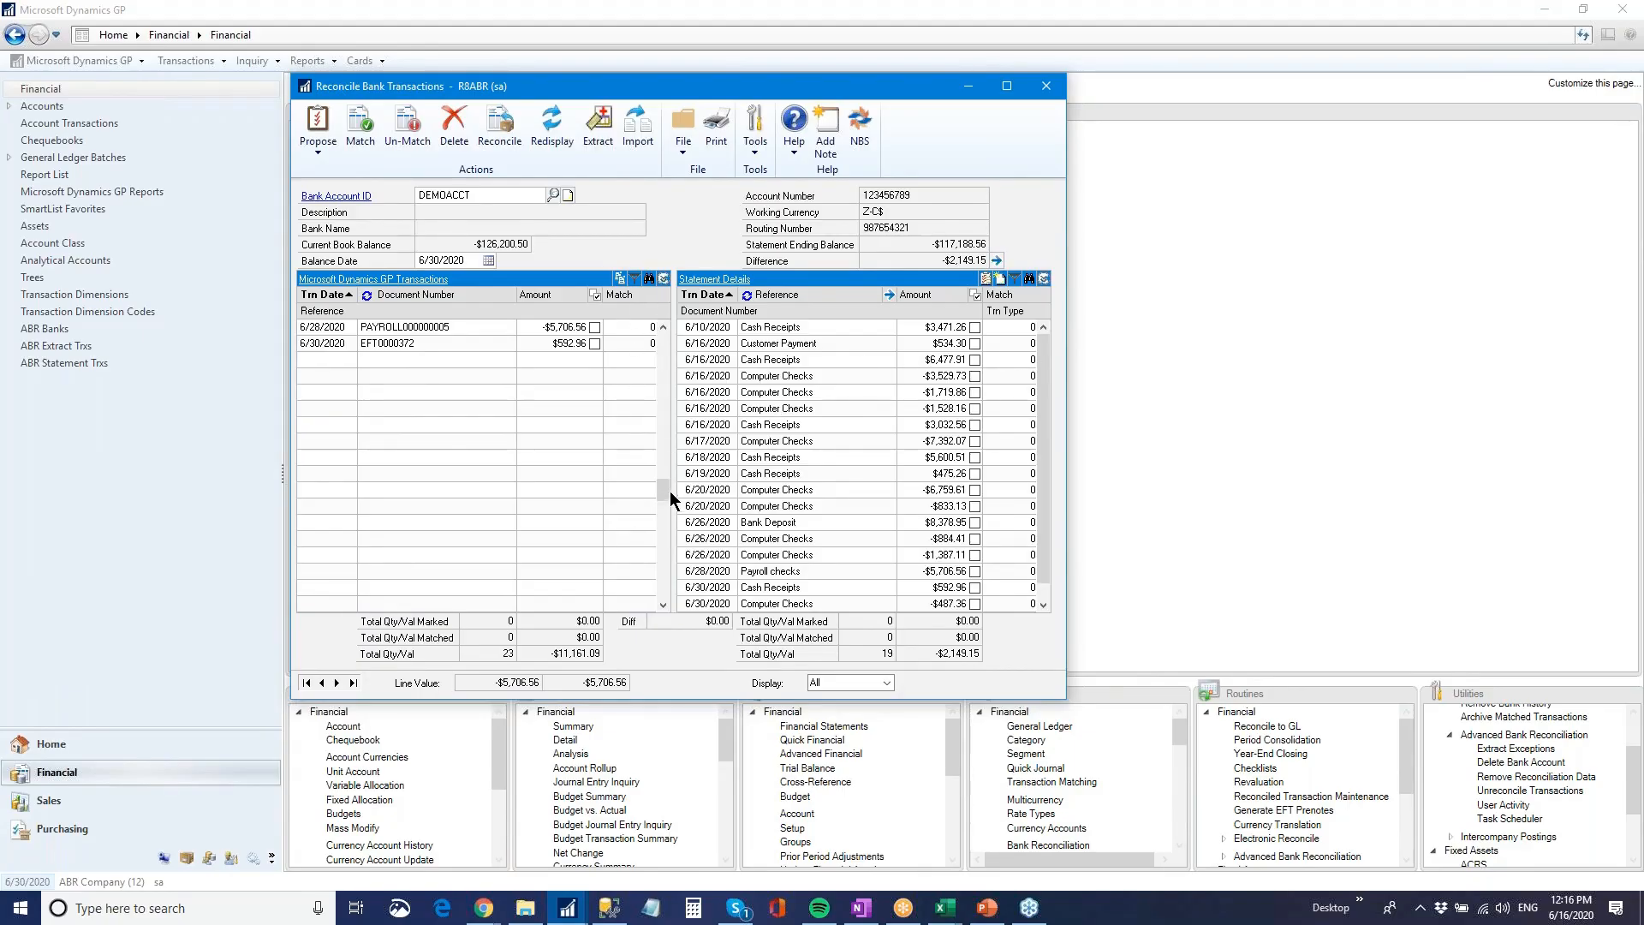
{"action": "left_click_drag", "start_coordinate": [664, 490], "coordinate": [665, 341]}
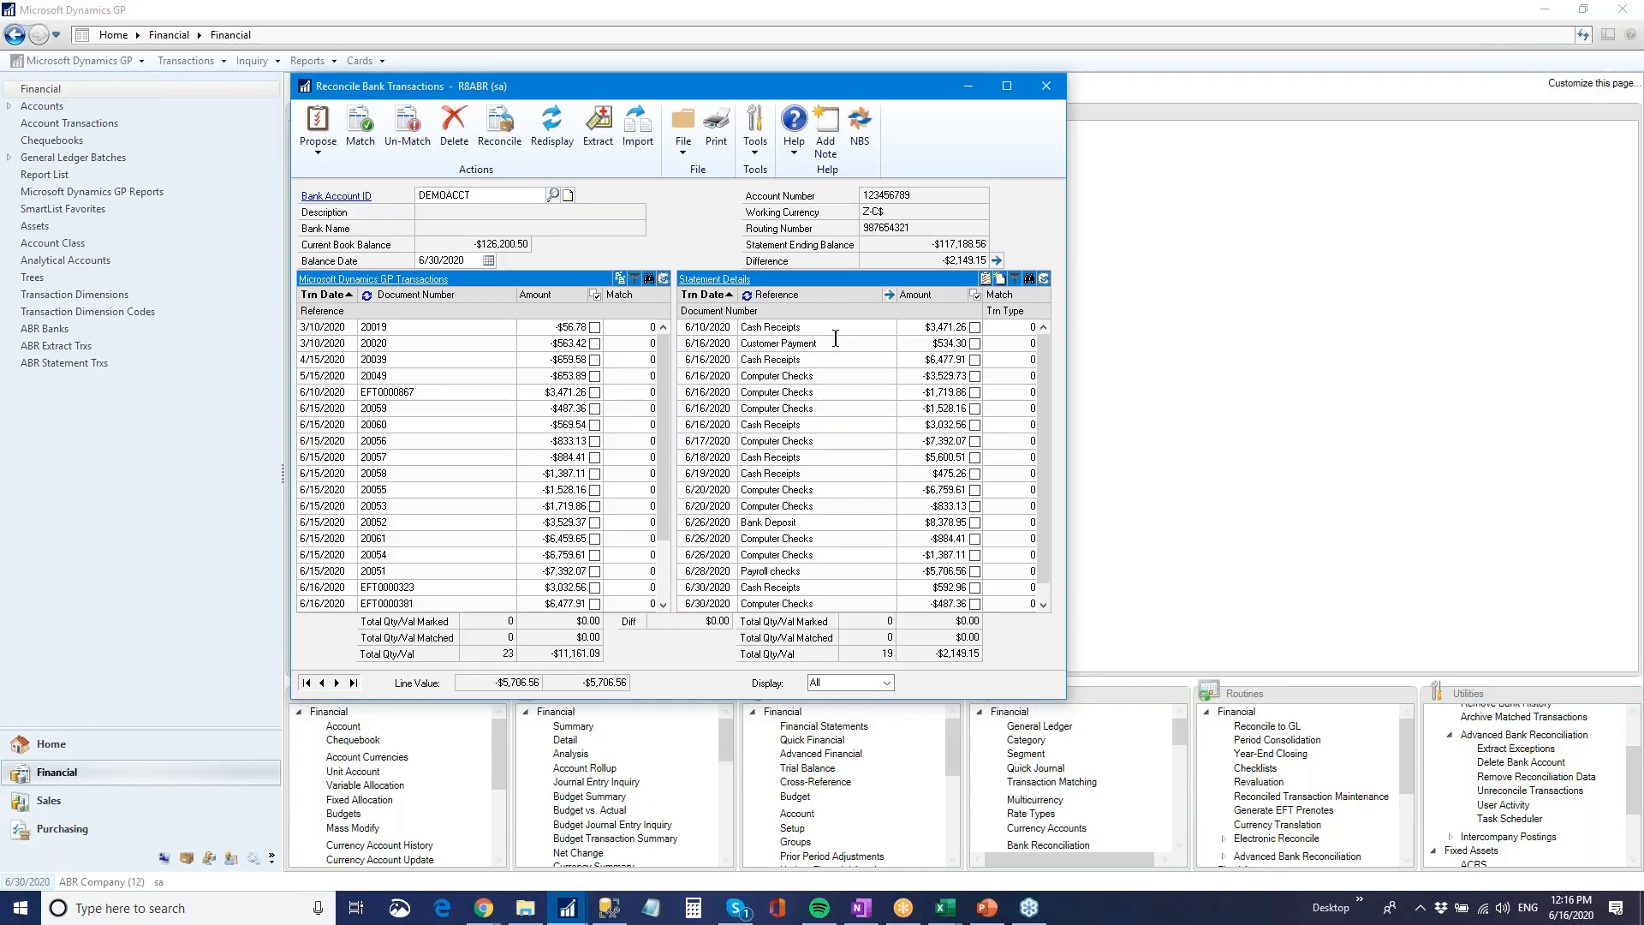
{"action": "left_click", "coordinate": [1043, 278]}
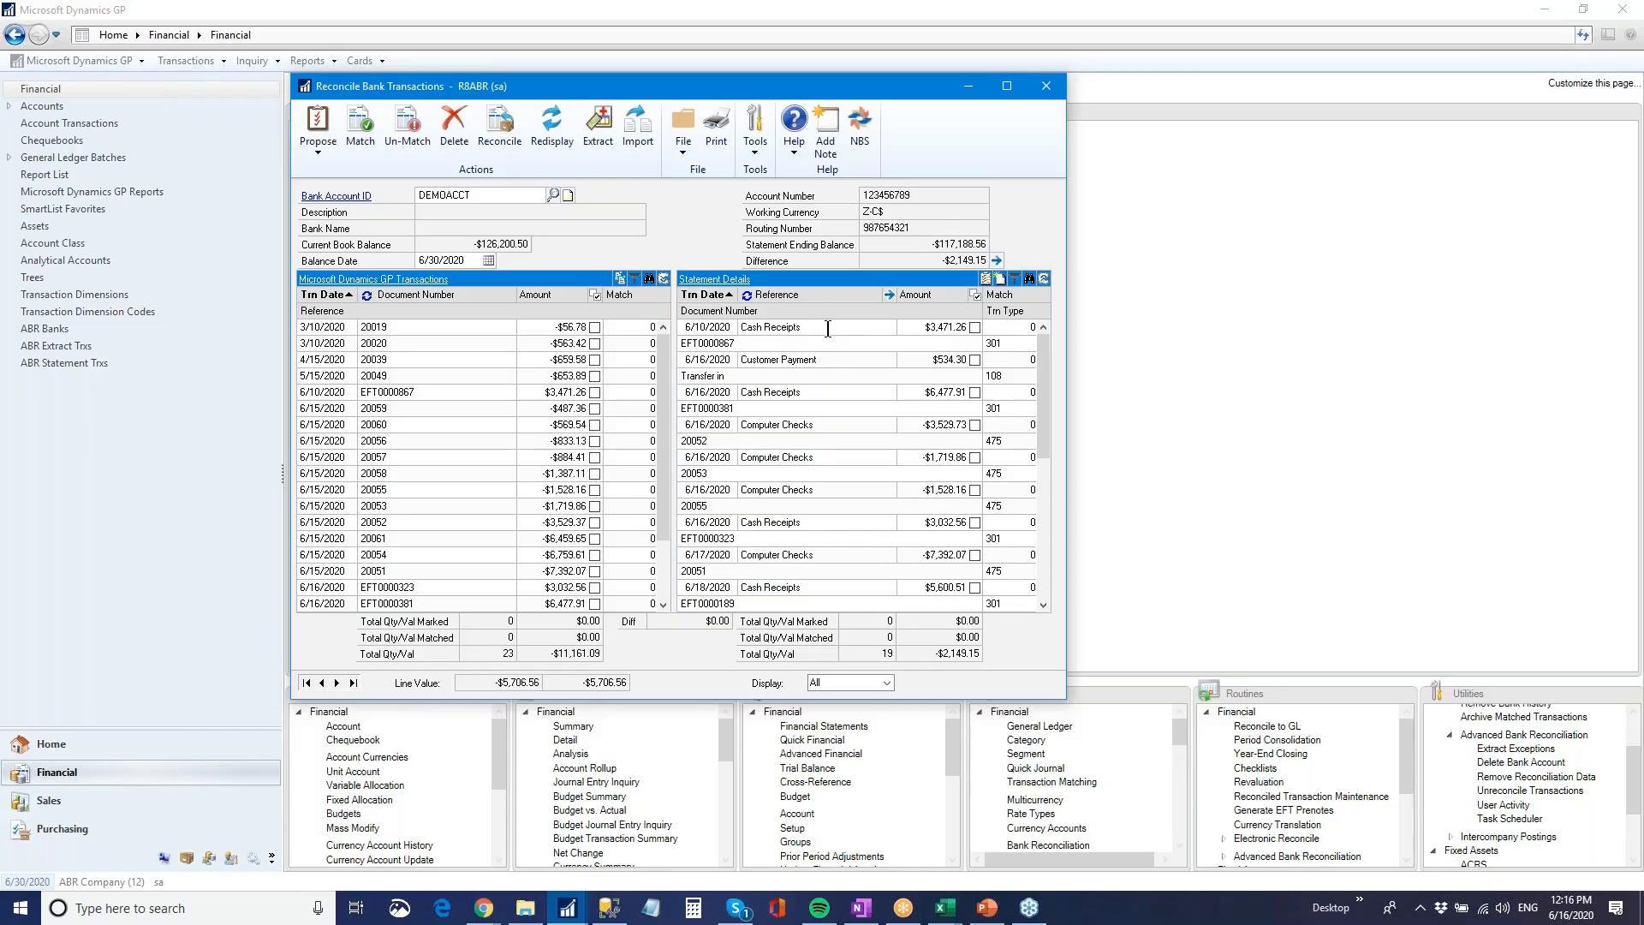
Inspect the user-defined fields of the first Cash Receipts statement line, dated 6/10/2020, and close their window
{"action": "left_click_drag", "start_coordinate": [742, 326], "coordinate": [809, 328]}
{"action": "left_click", "coordinate": [889, 295]}
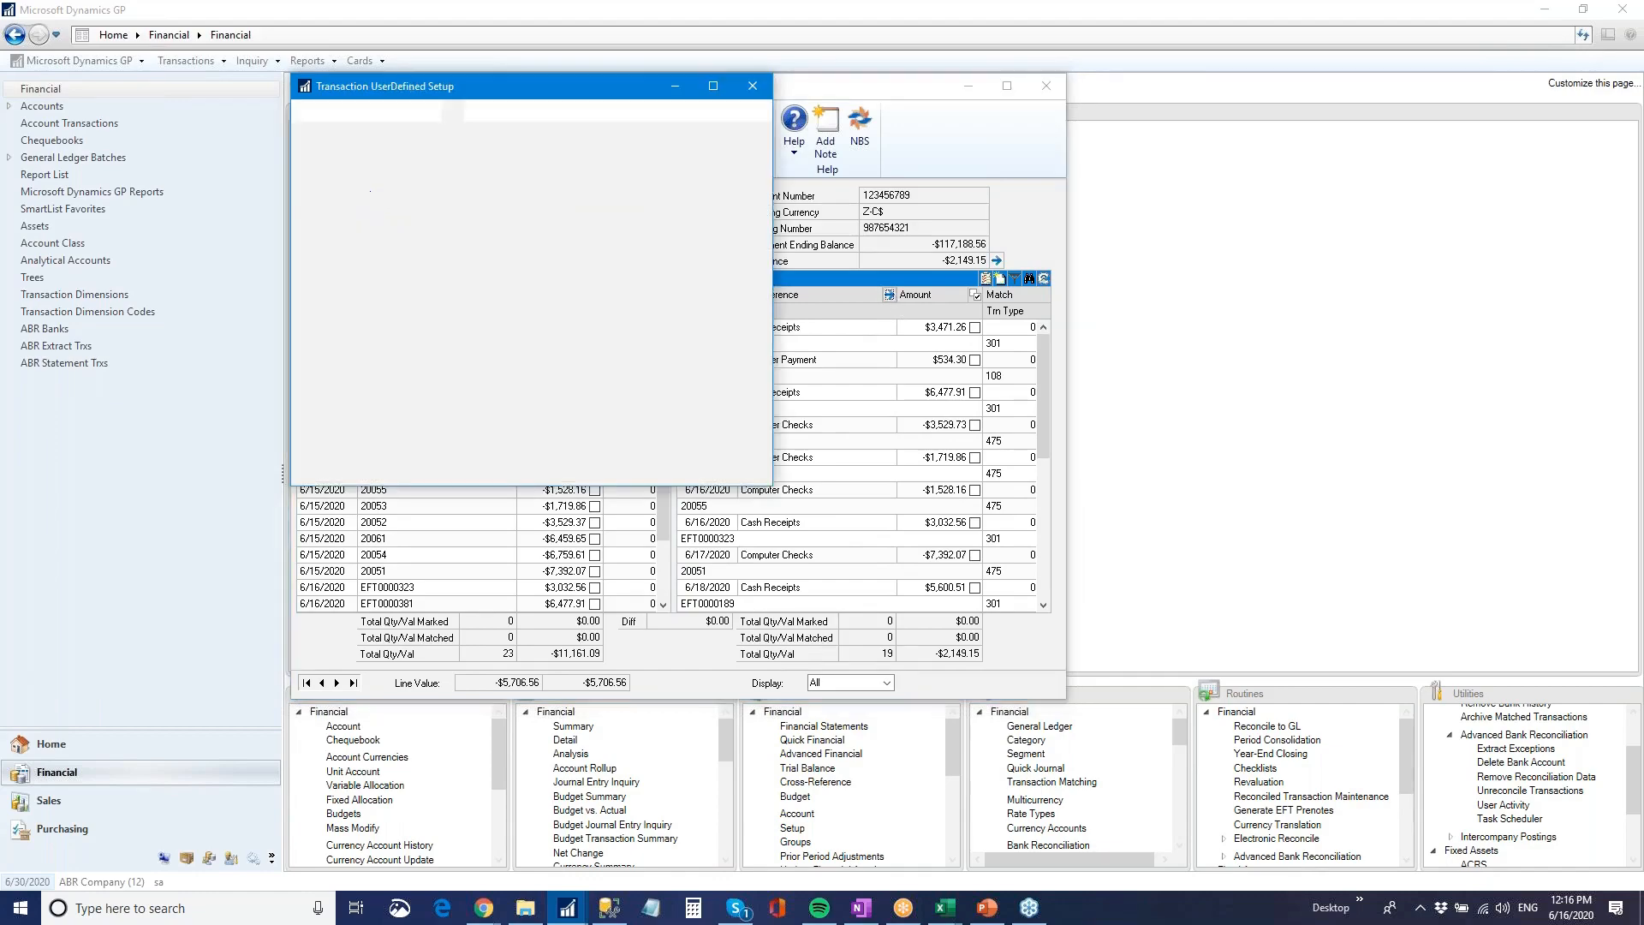
{"action": "left_click_drag", "start_coordinate": [564, 89], "coordinate": [791, 179]}
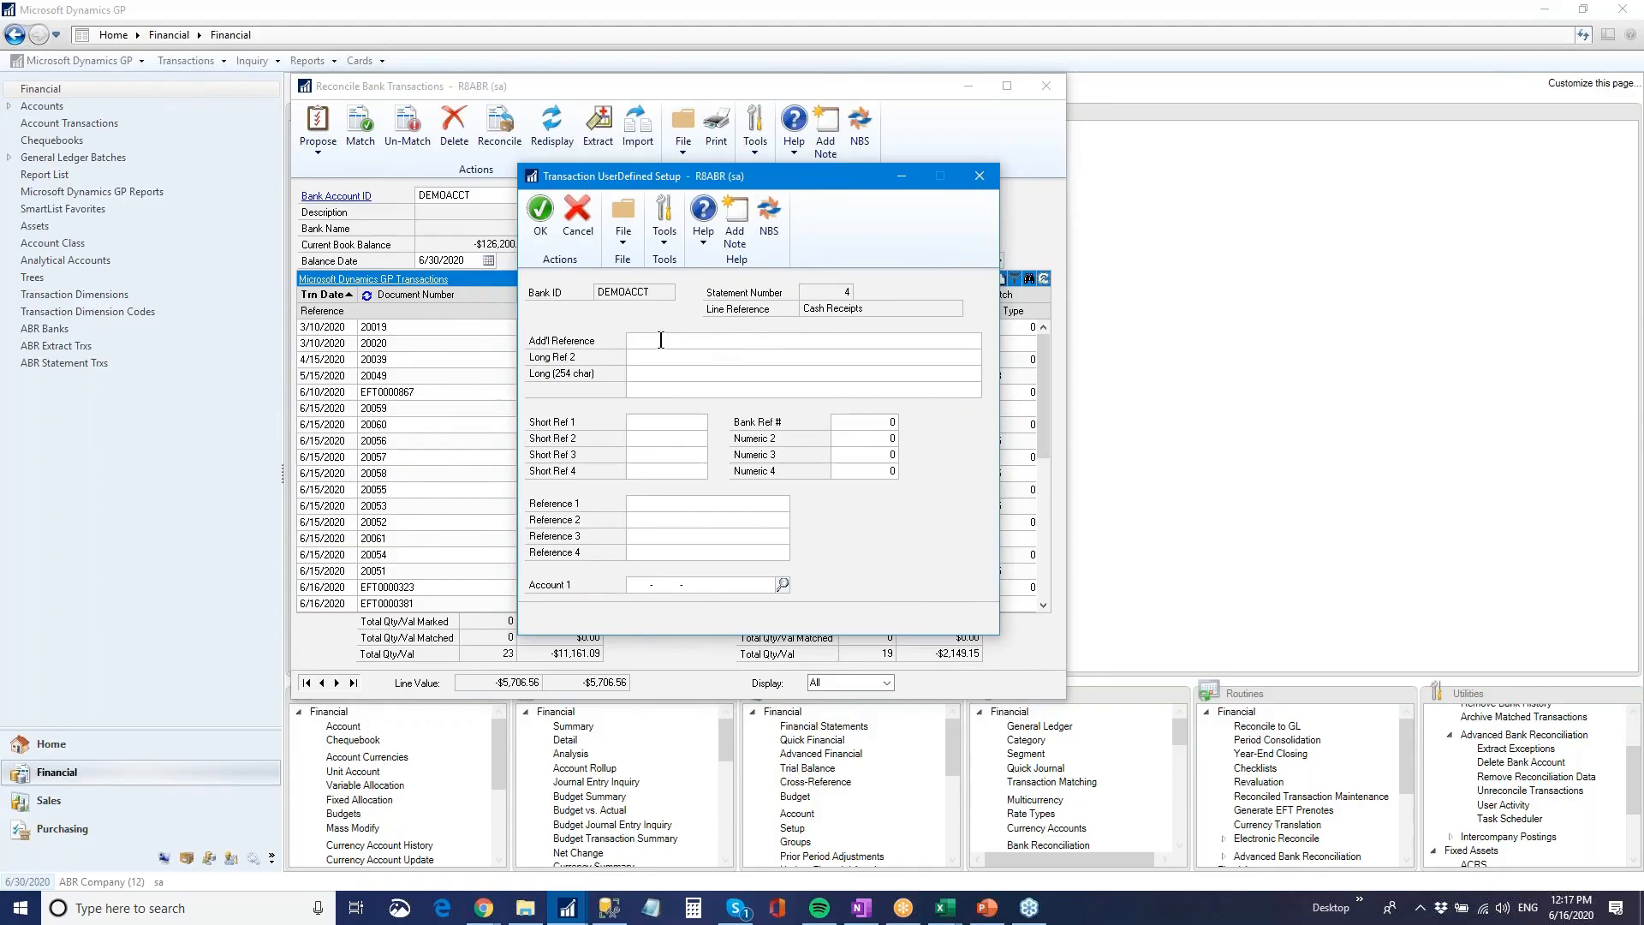
{"action": "left_click", "coordinate": [871, 423]}
{"action": "left_click", "coordinate": [651, 375]}
{"action": "left_click", "coordinate": [980, 175]}
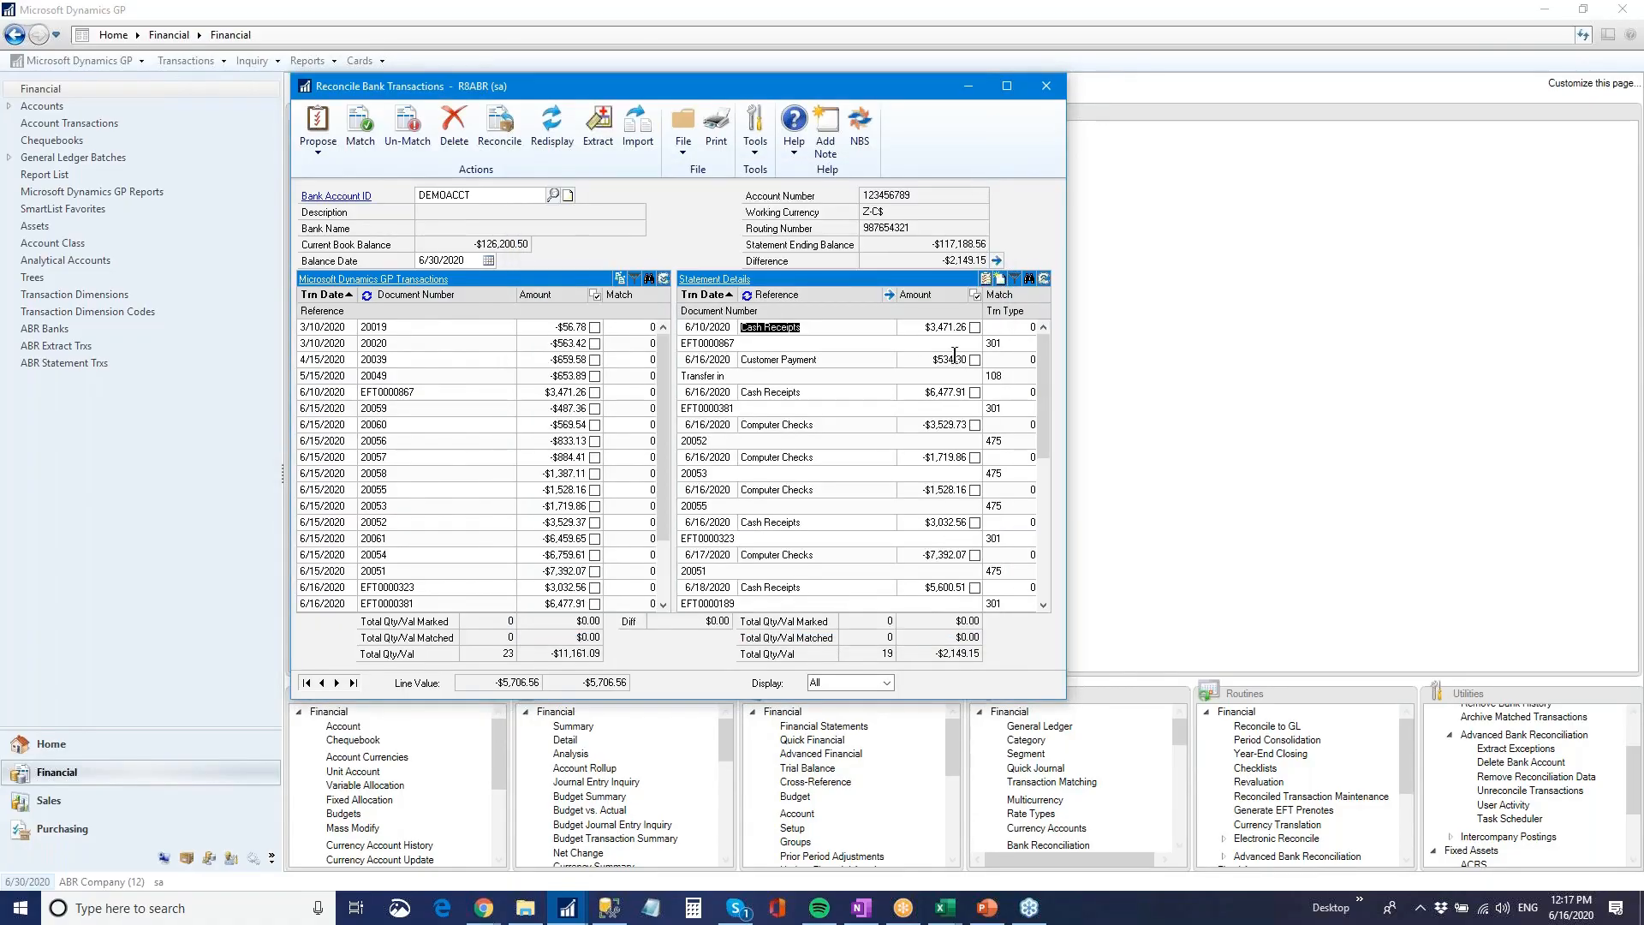
Collapse the statement details to single lines and sort the GP transactions by amount, document number and transaction date in turn
{"action": "left_click", "coordinate": [1044, 279]}
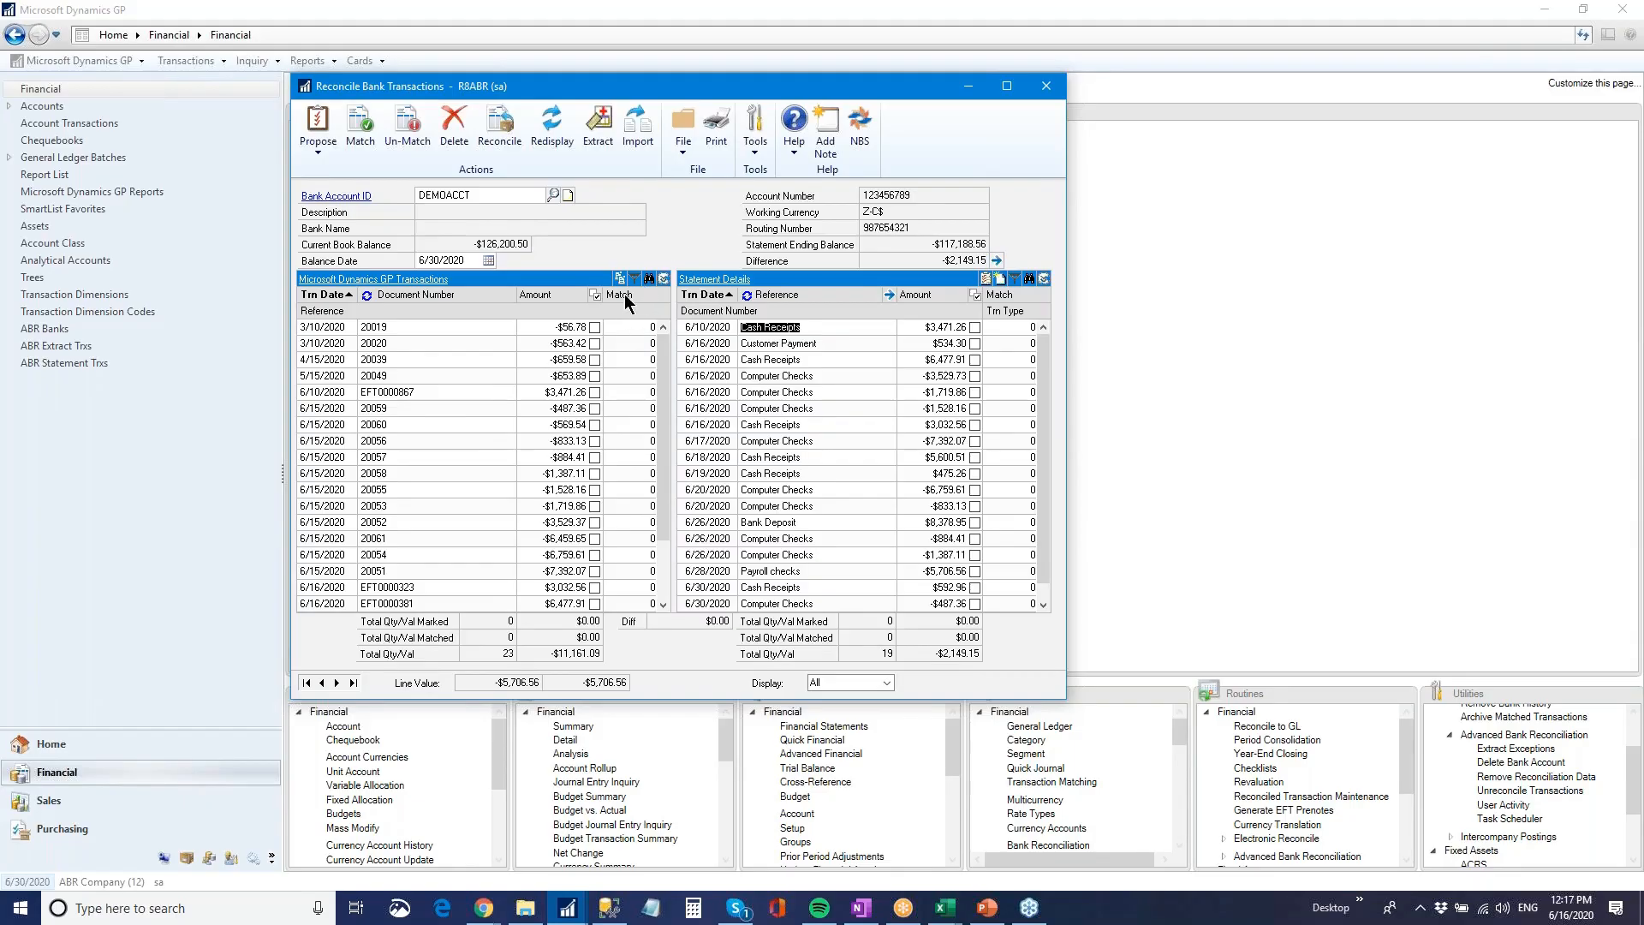
{"action": "left_click", "coordinate": [547, 295]}
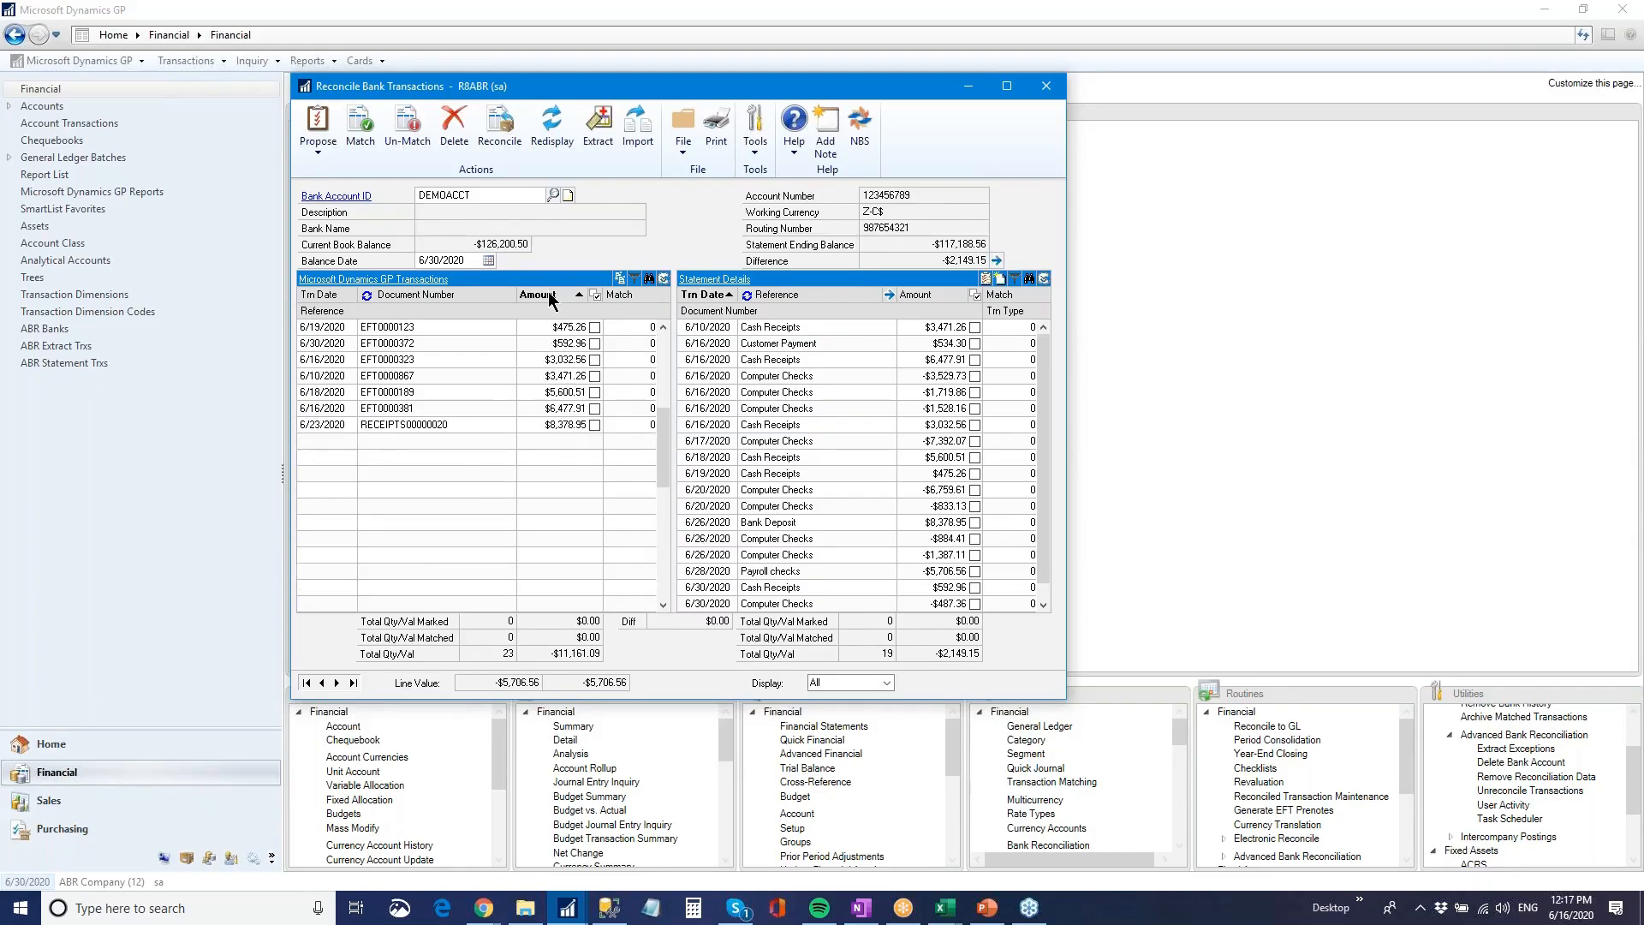
{"action": "left_click", "coordinate": [404, 291]}
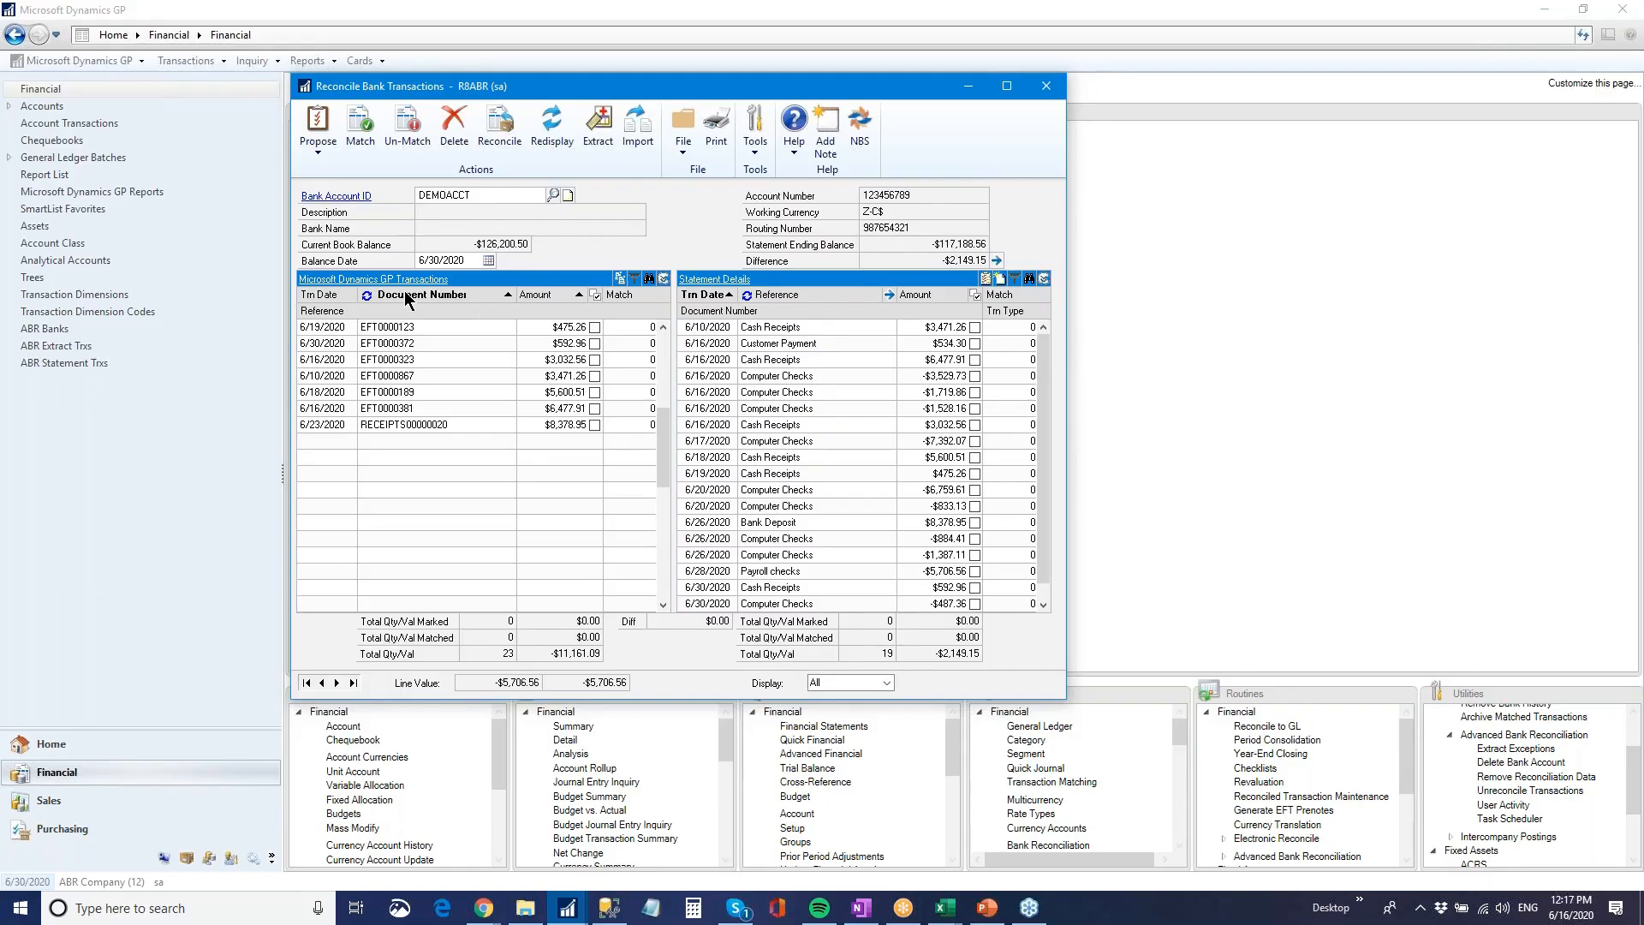
{"action": "left_click", "coordinate": [321, 295]}
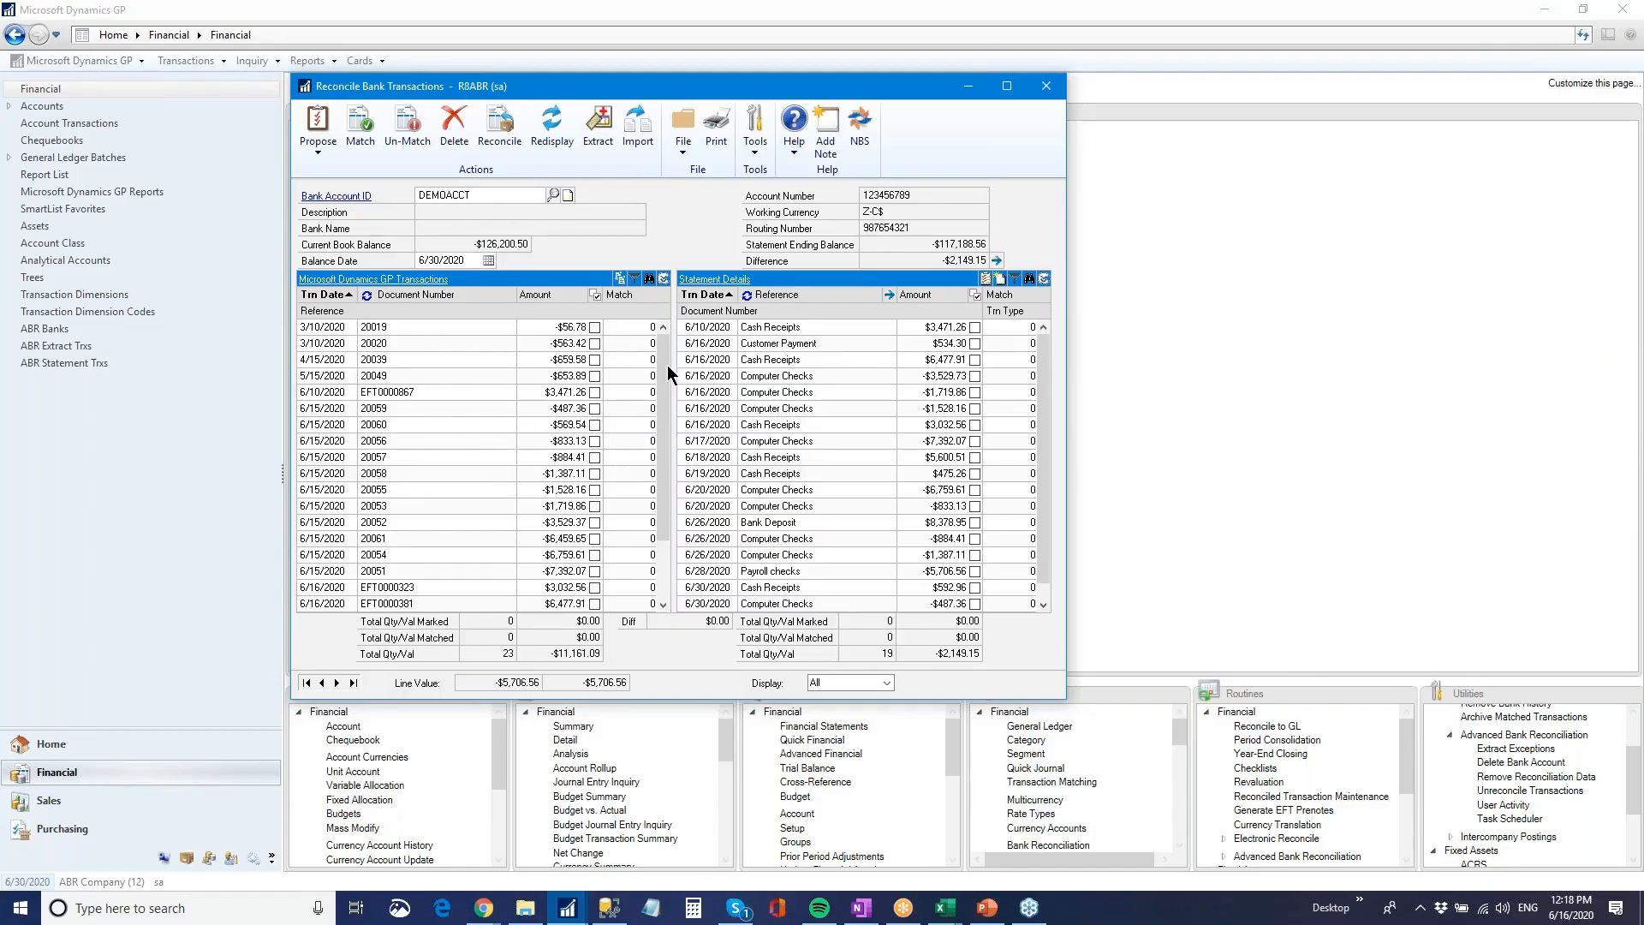
Draft a GP transactions filter for Document Number equal to EFT, and close the filter window without applying it
{"action": "left_click", "coordinate": [635, 278]}
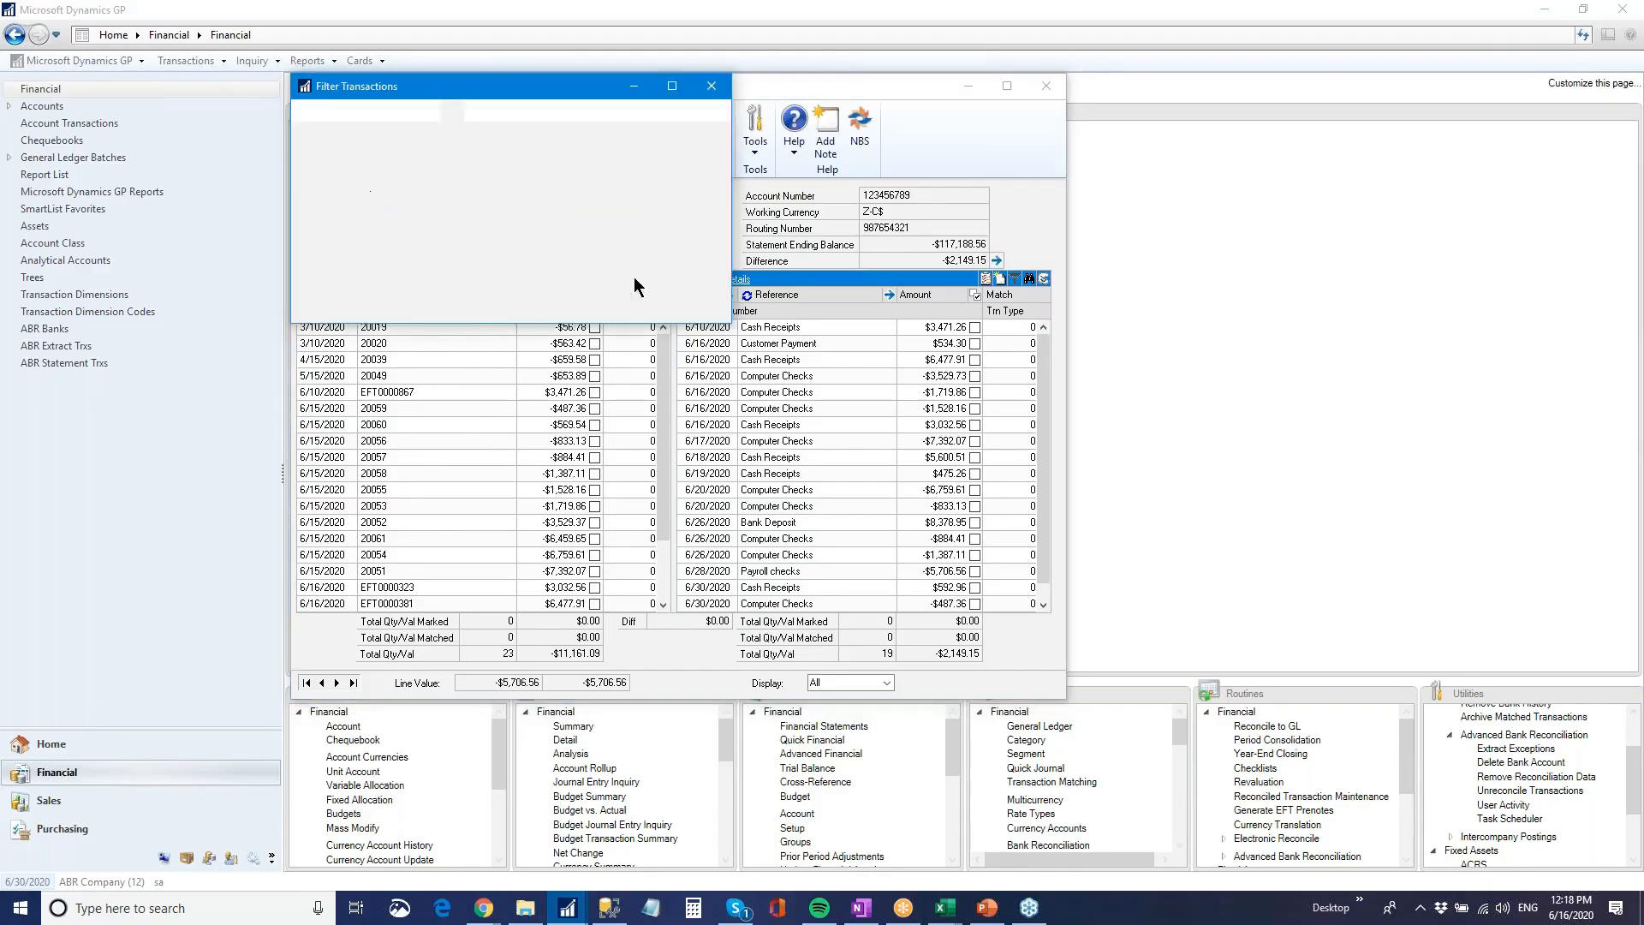
{"action": "left_click", "coordinate": [399, 203]}
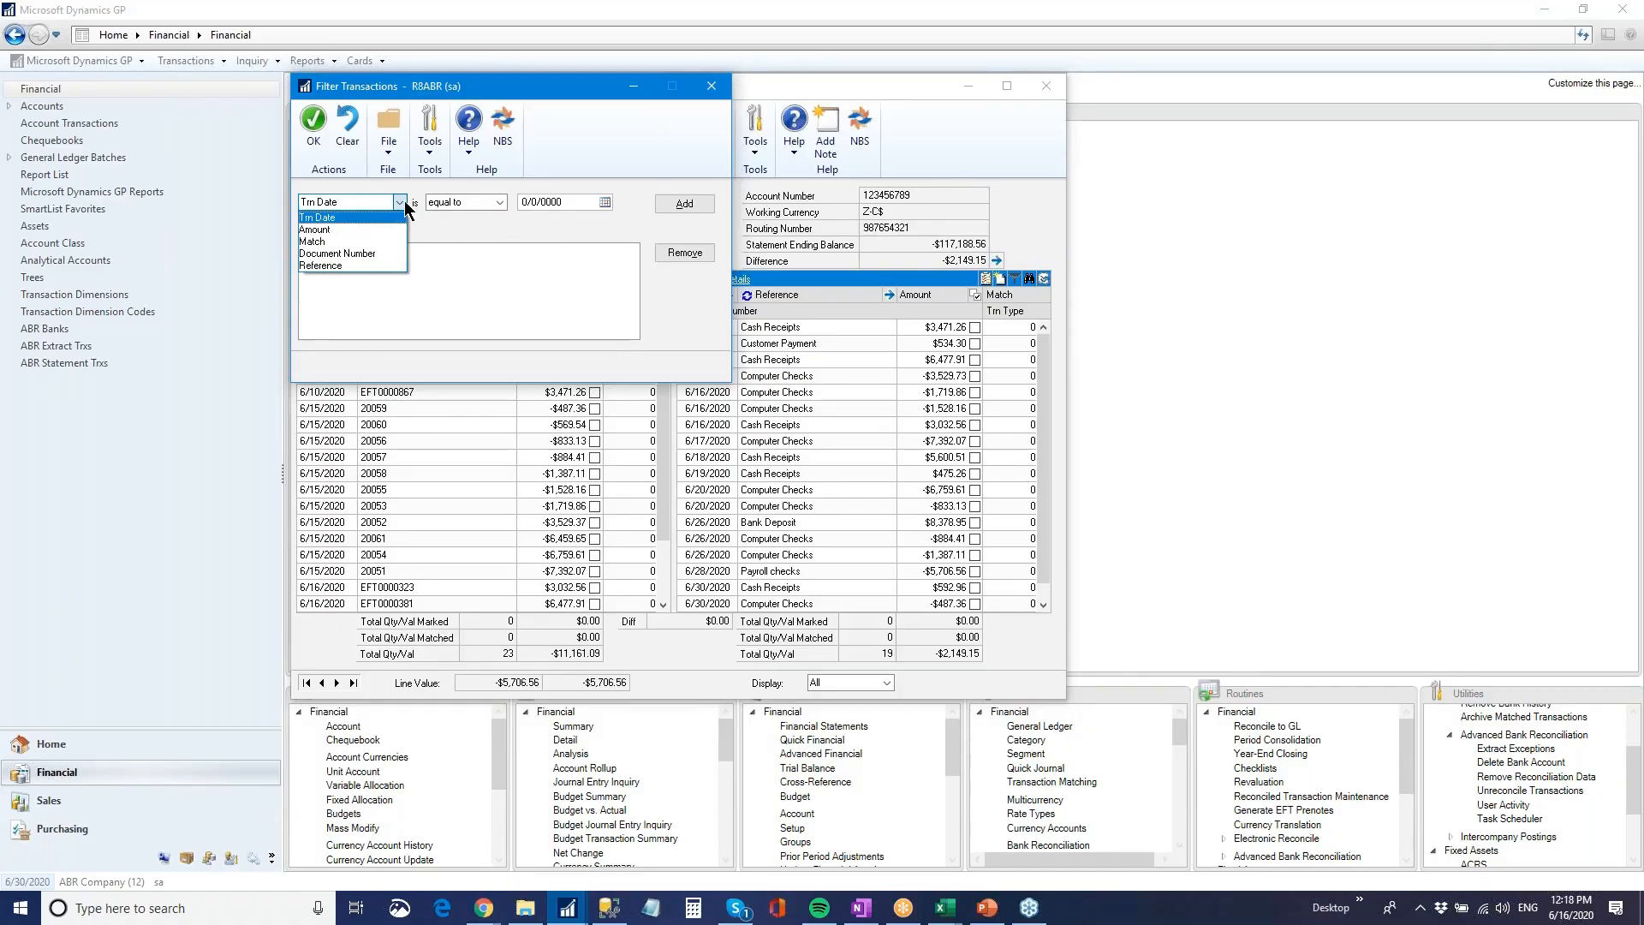
{"action": "left_click", "coordinate": [378, 220]}
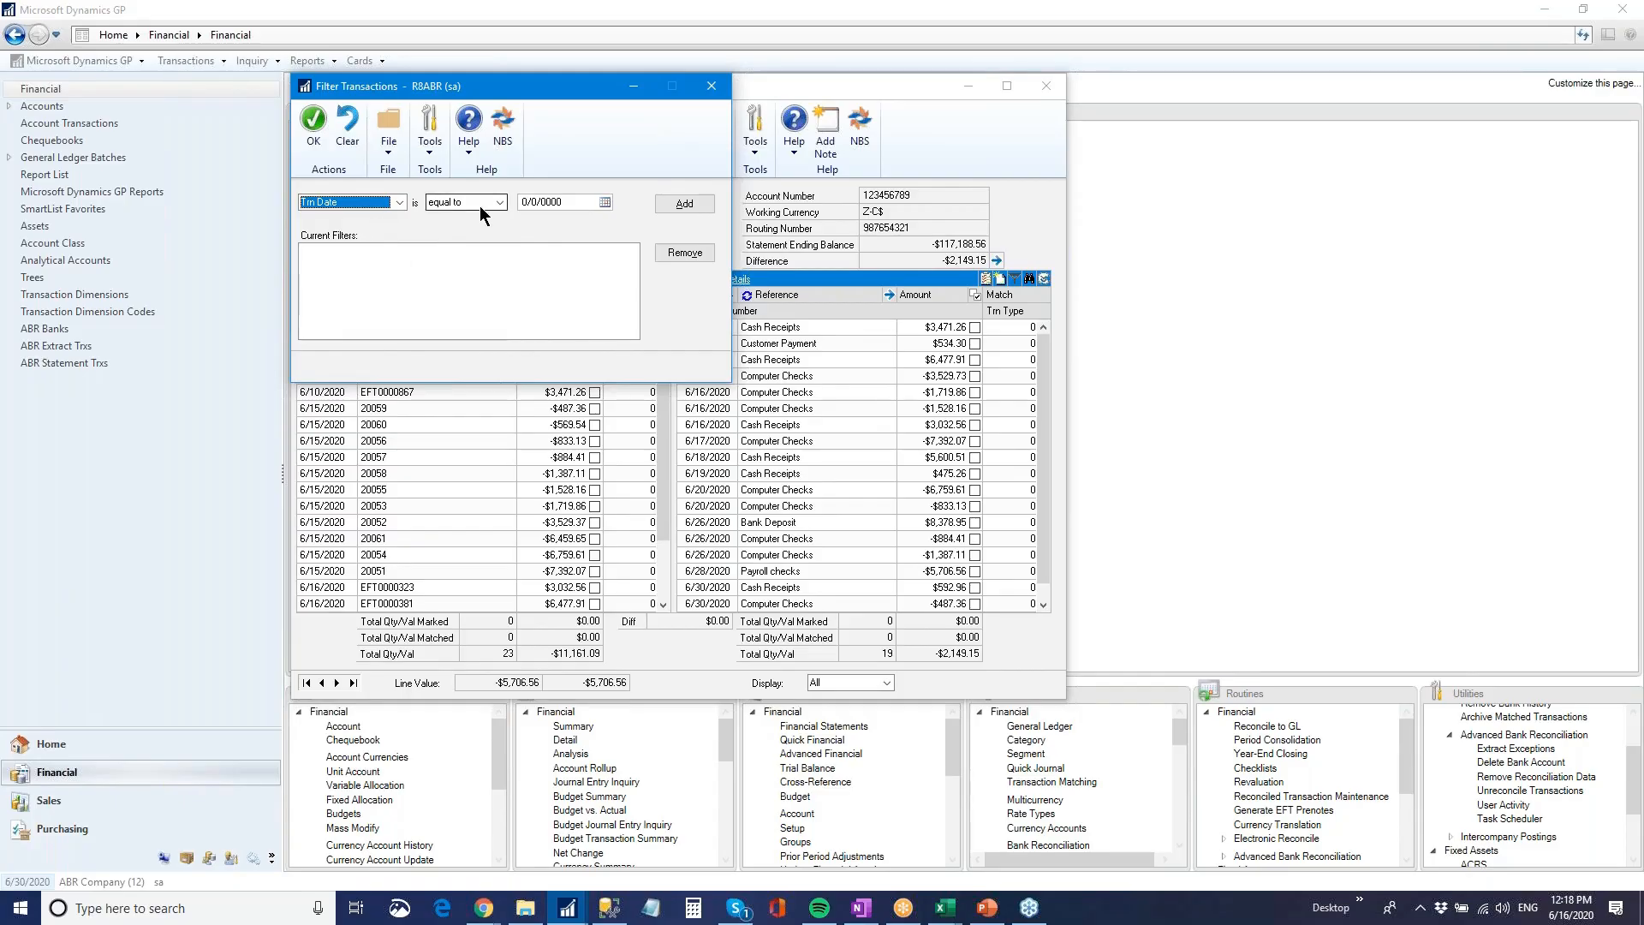
{"action": "left_click", "coordinate": [398, 205]}
{"action": "left_click", "coordinate": [381, 254]}
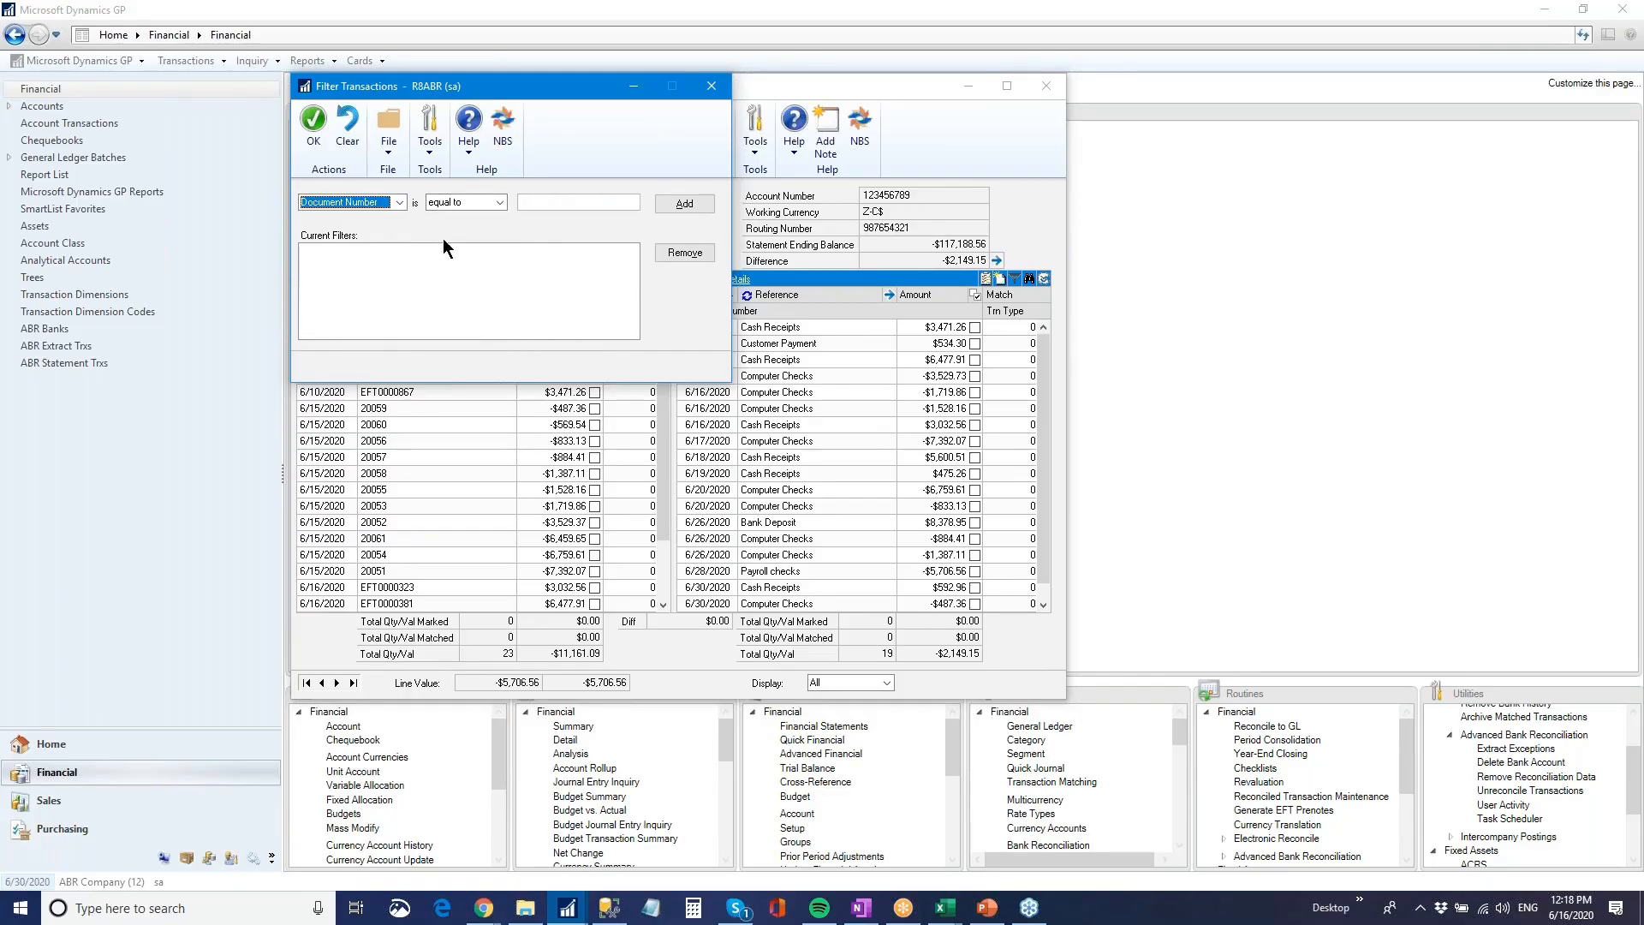
{"action": "left_click", "coordinate": [533, 203]}
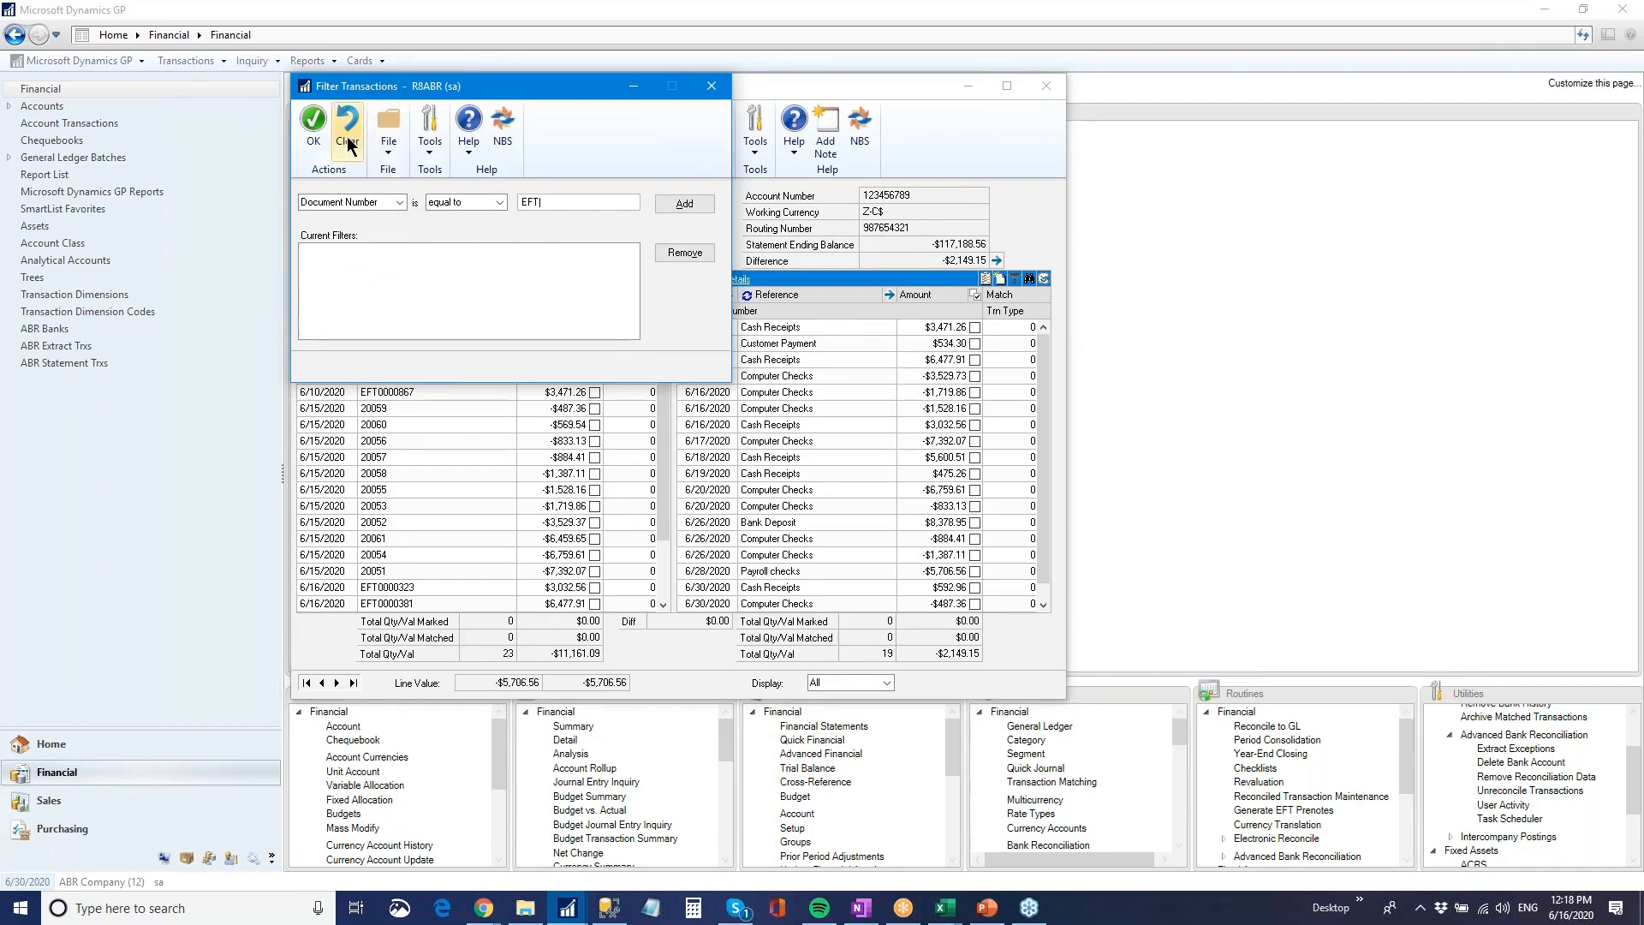
{"action": "left_click", "coordinate": [712, 86]}
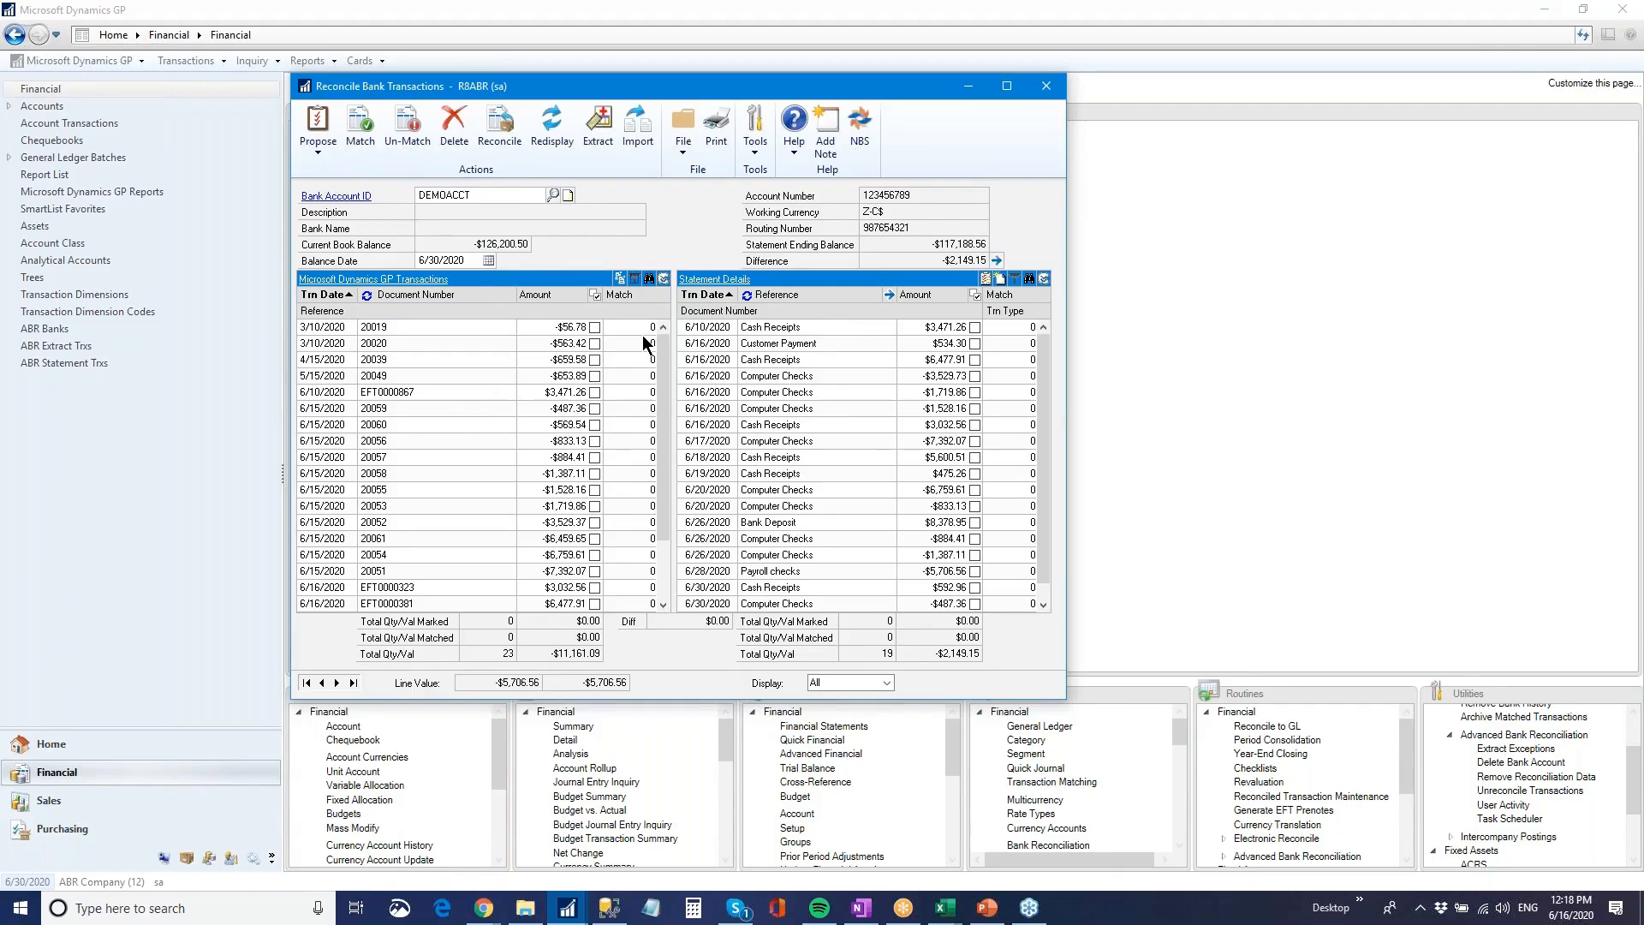
Sort the GP transactions by amount and find the amount $592.96 in both the GP and statement lists
{"action": "left_click", "coordinate": [652, 279]}
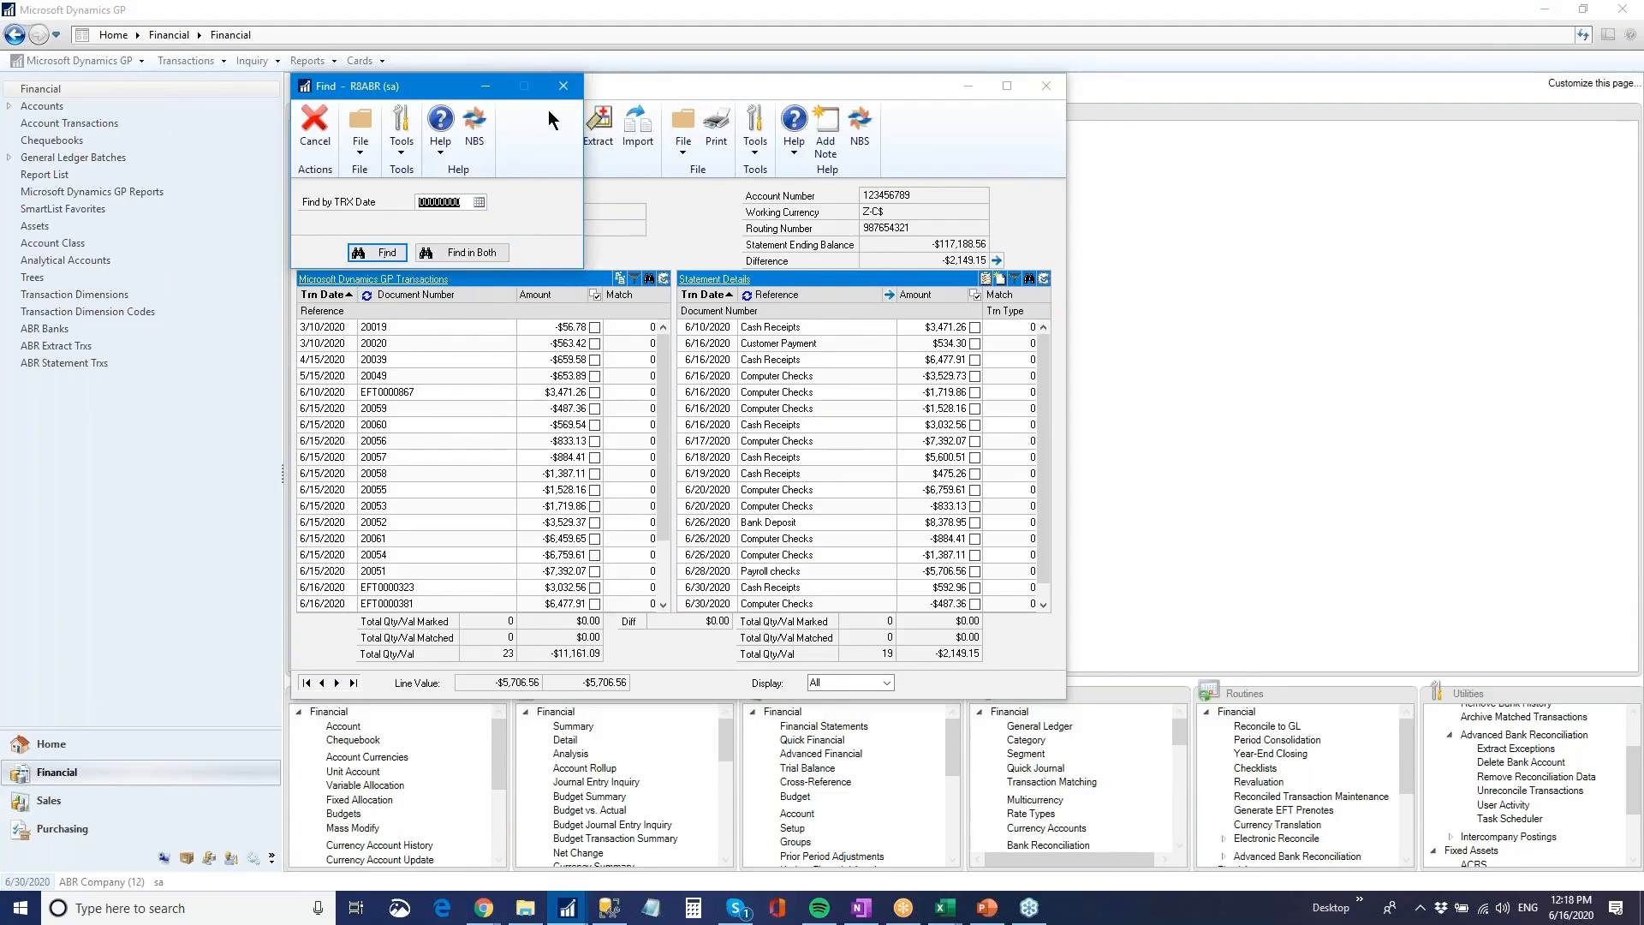
{"action": "left_click", "coordinate": [563, 88]}
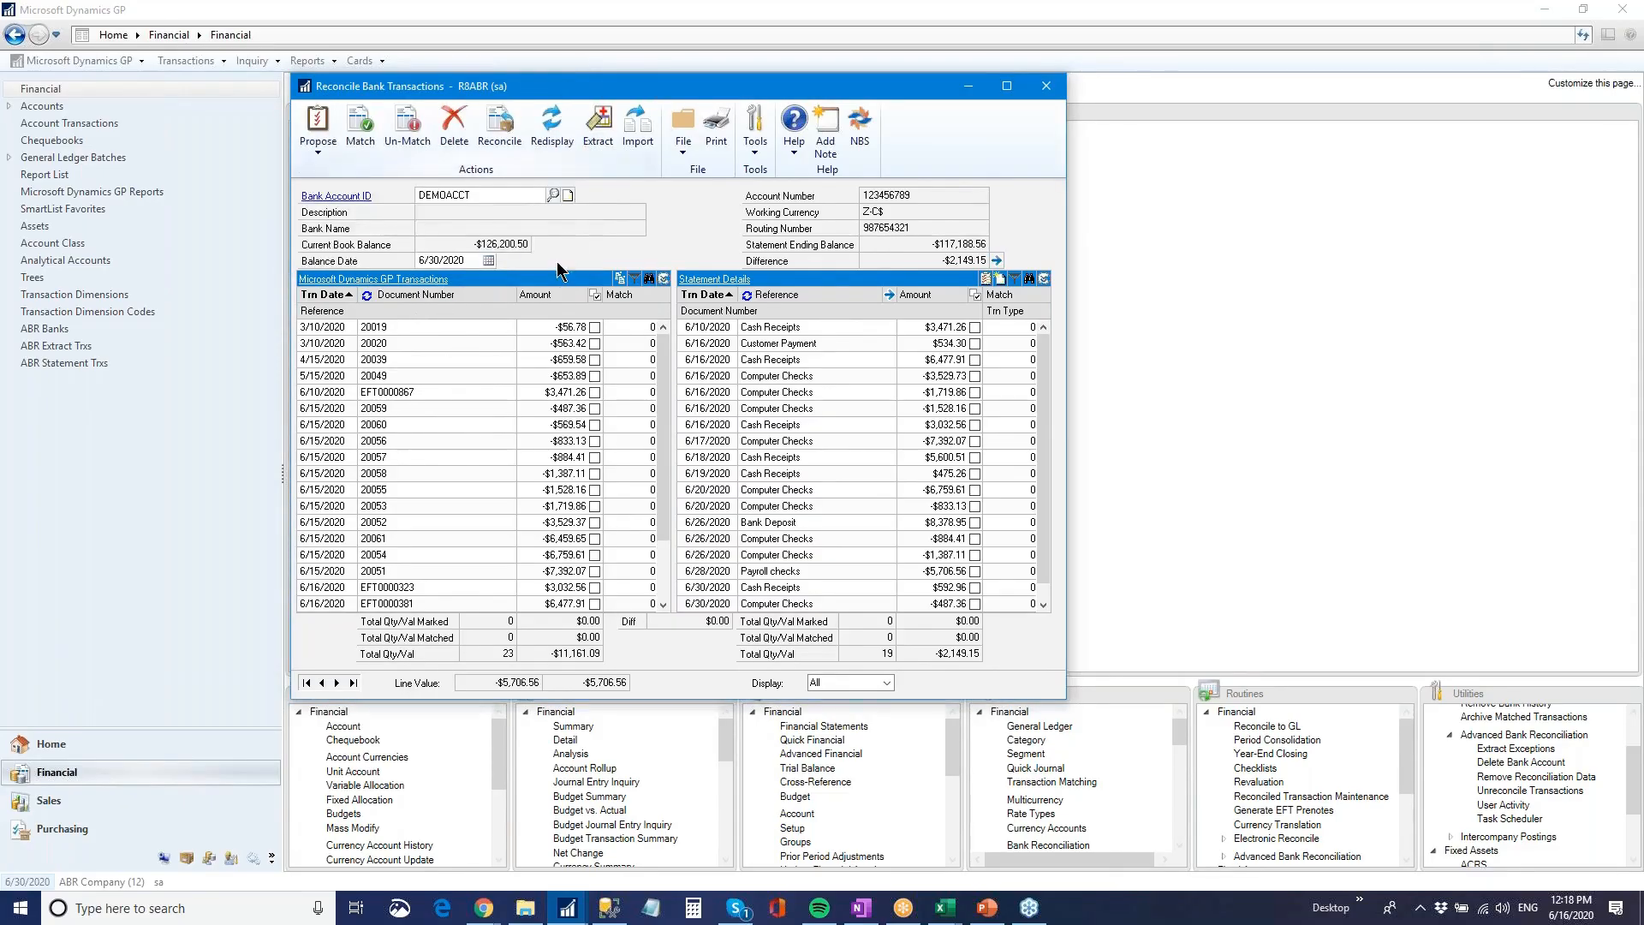
{"action": "left_click", "coordinate": [550, 295]}
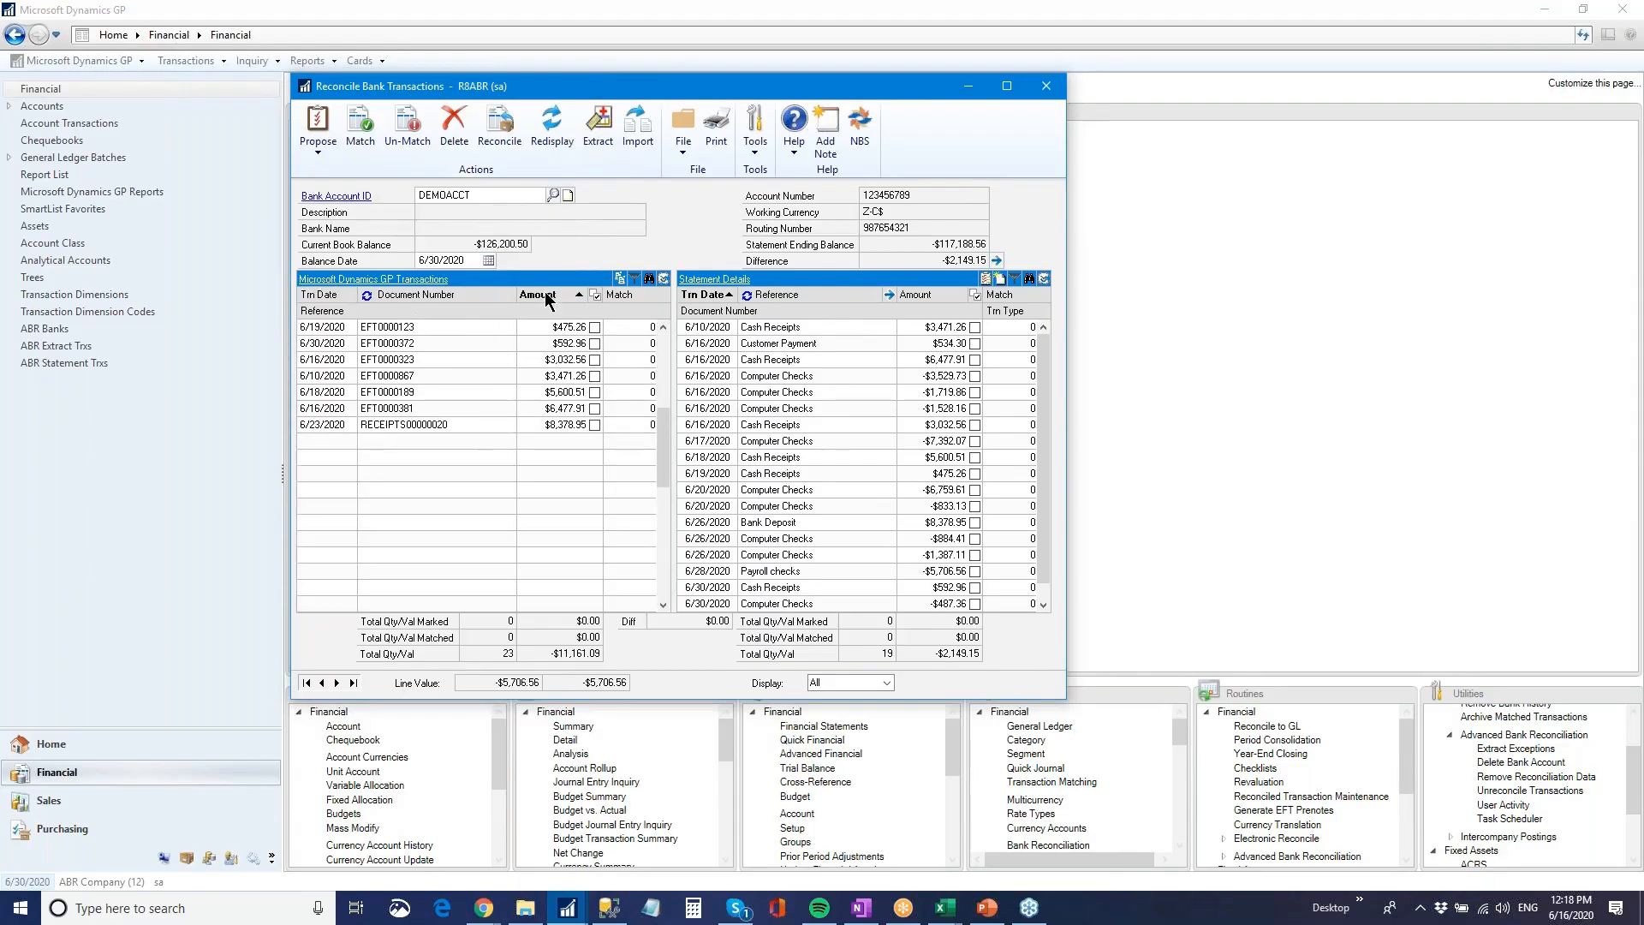
{"action": "left_click", "coordinate": [649, 279]}
{"action": "type", "text": "5"}
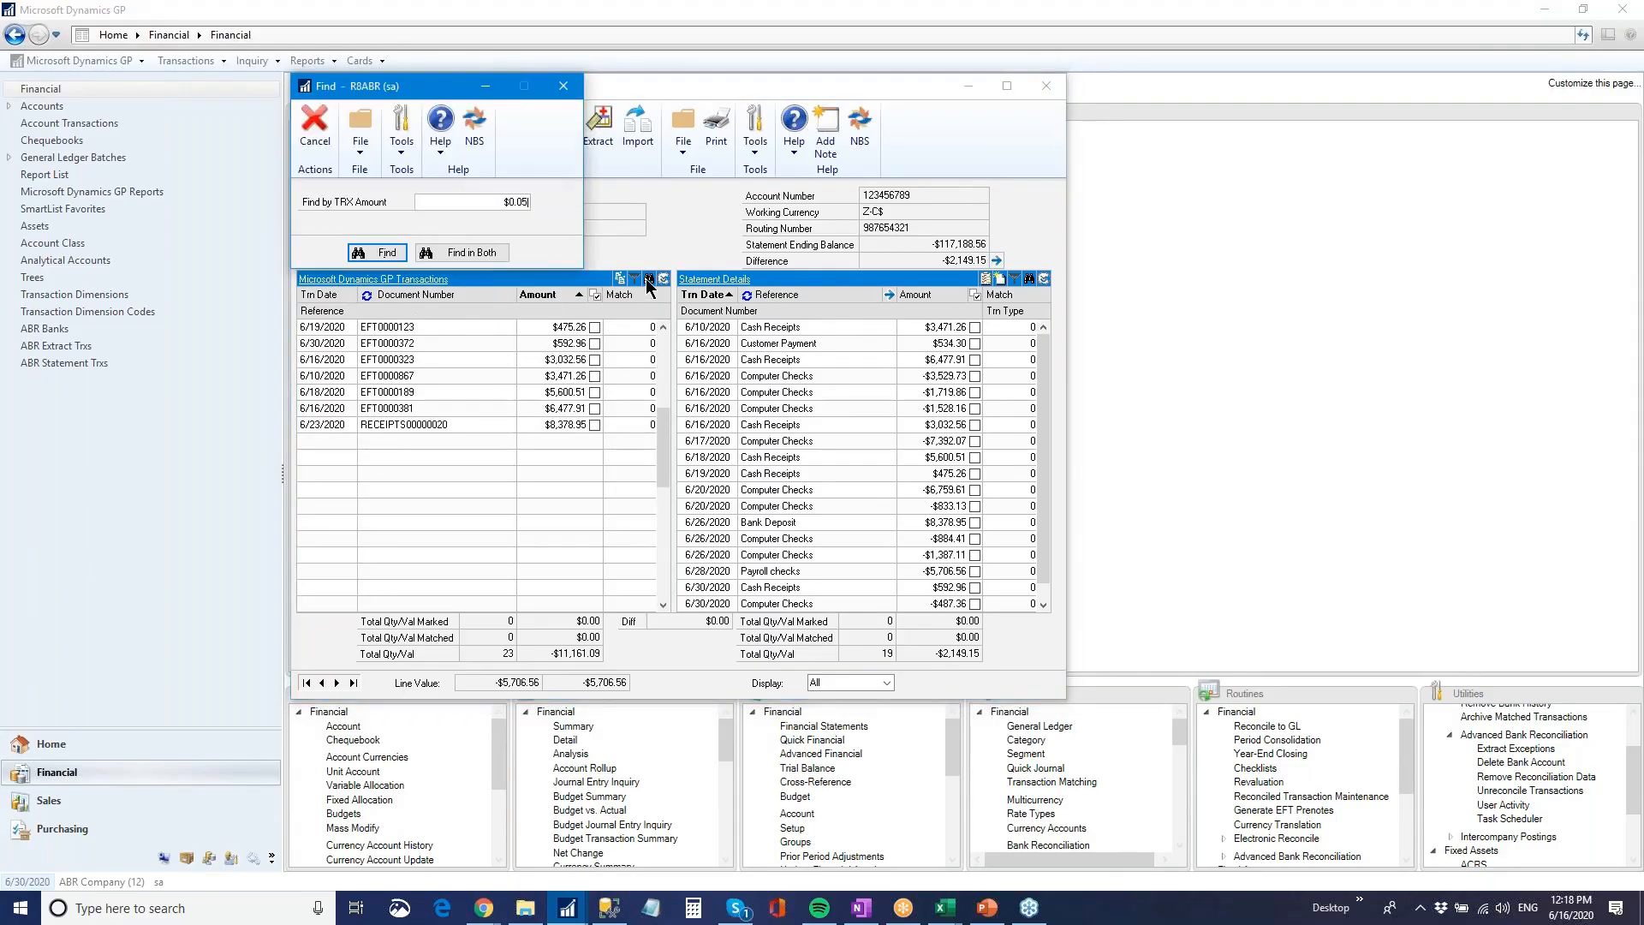
{"action": "type", "text": "92.96"}
{"action": "left_click", "coordinate": [454, 252]}
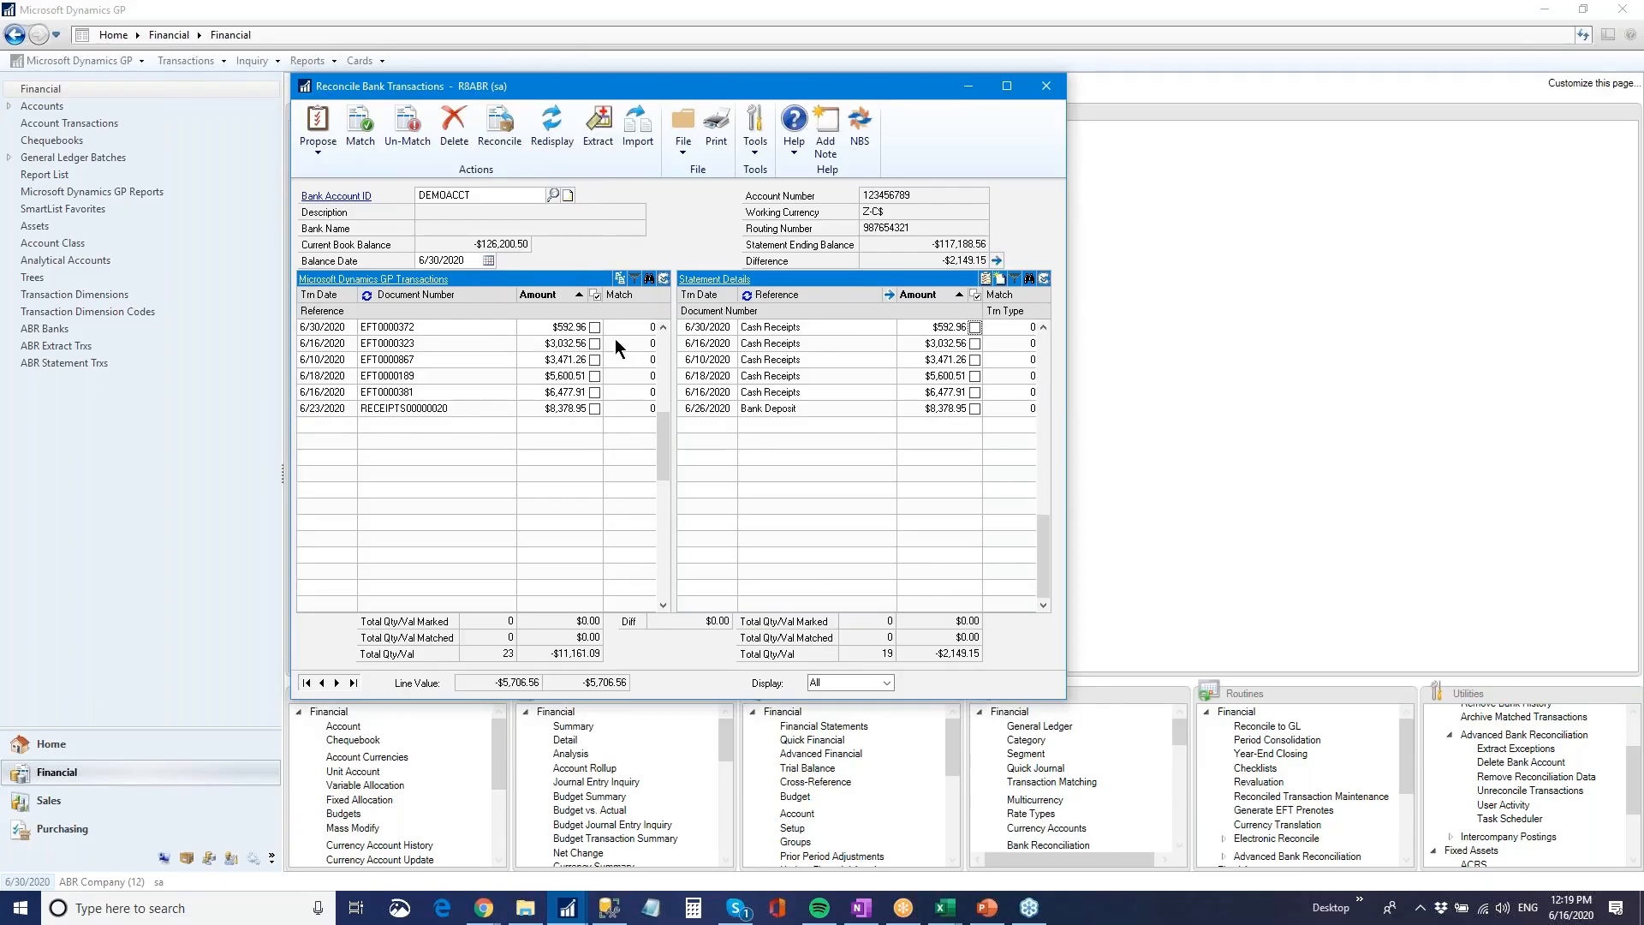
Mark the $592.96 entry in both the GP transactions and the statement details, and clear both marks again
{"action": "left_click", "coordinate": [594, 327]}
{"action": "left_click", "coordinate": [973, 328]}
{"action": "left_click", "coordinate": [977, 328]}
{"action": "left_click", "coordinate": [596, 330]}
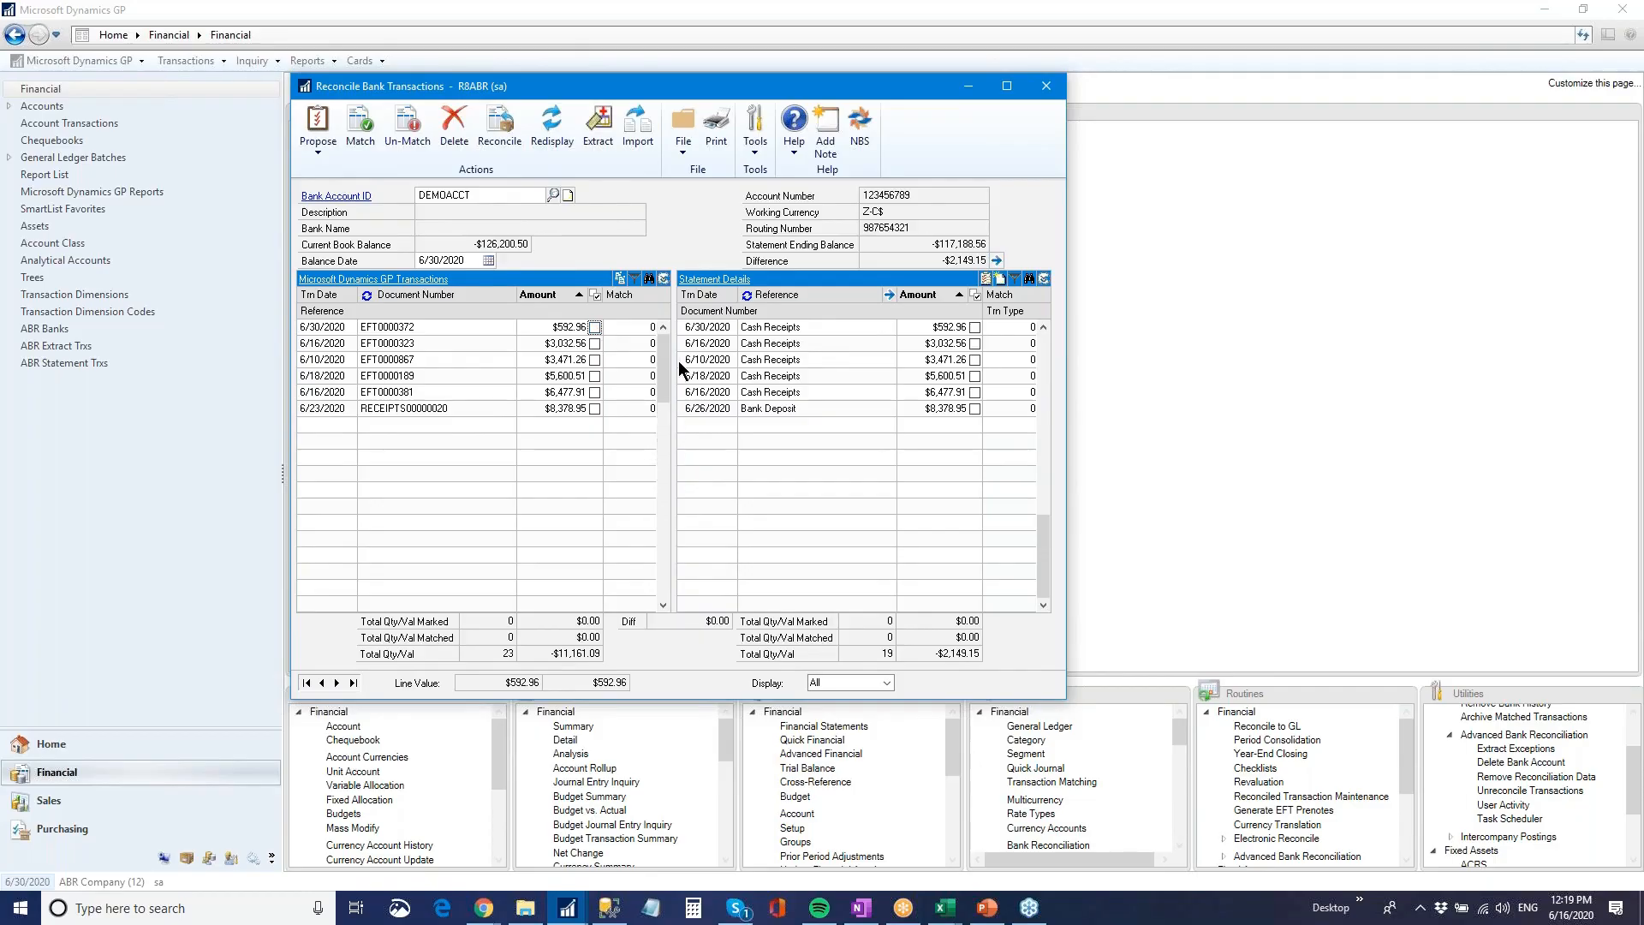
Check the choices for displaying all, matched or unmatched entries, and review both transaction lists from their first entries
{"action": "scroll", "coordinate": [671, 356], "scroll_direction": "up", "scroll_amount": 5}
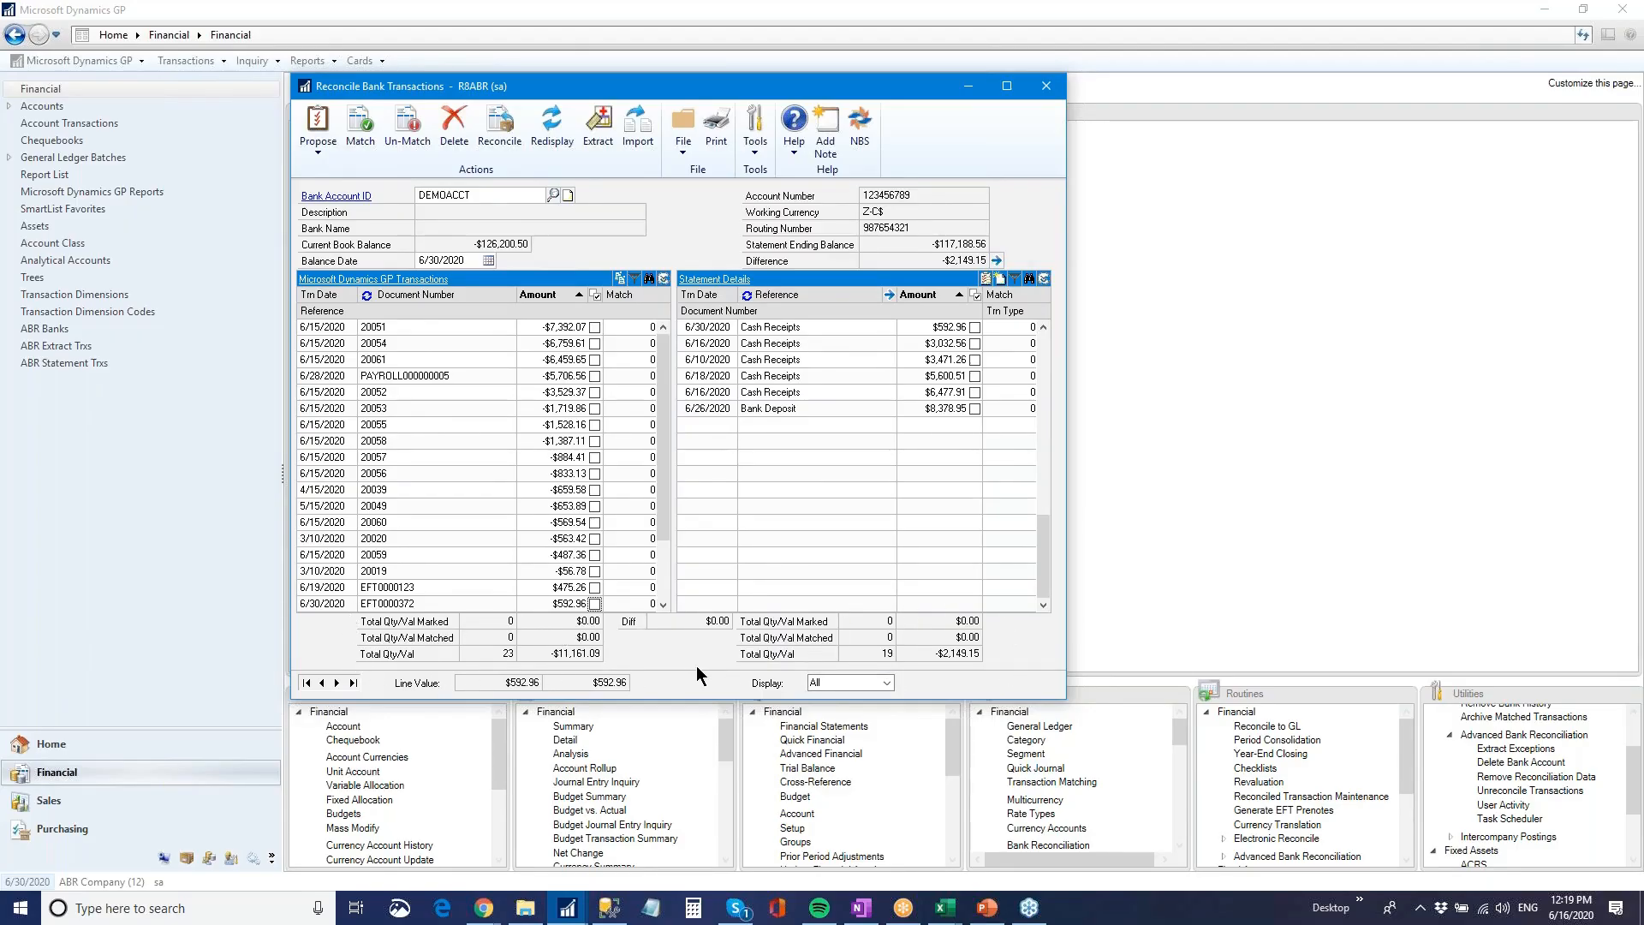
{"action": "left_click", "coordinate": [887, 683]}
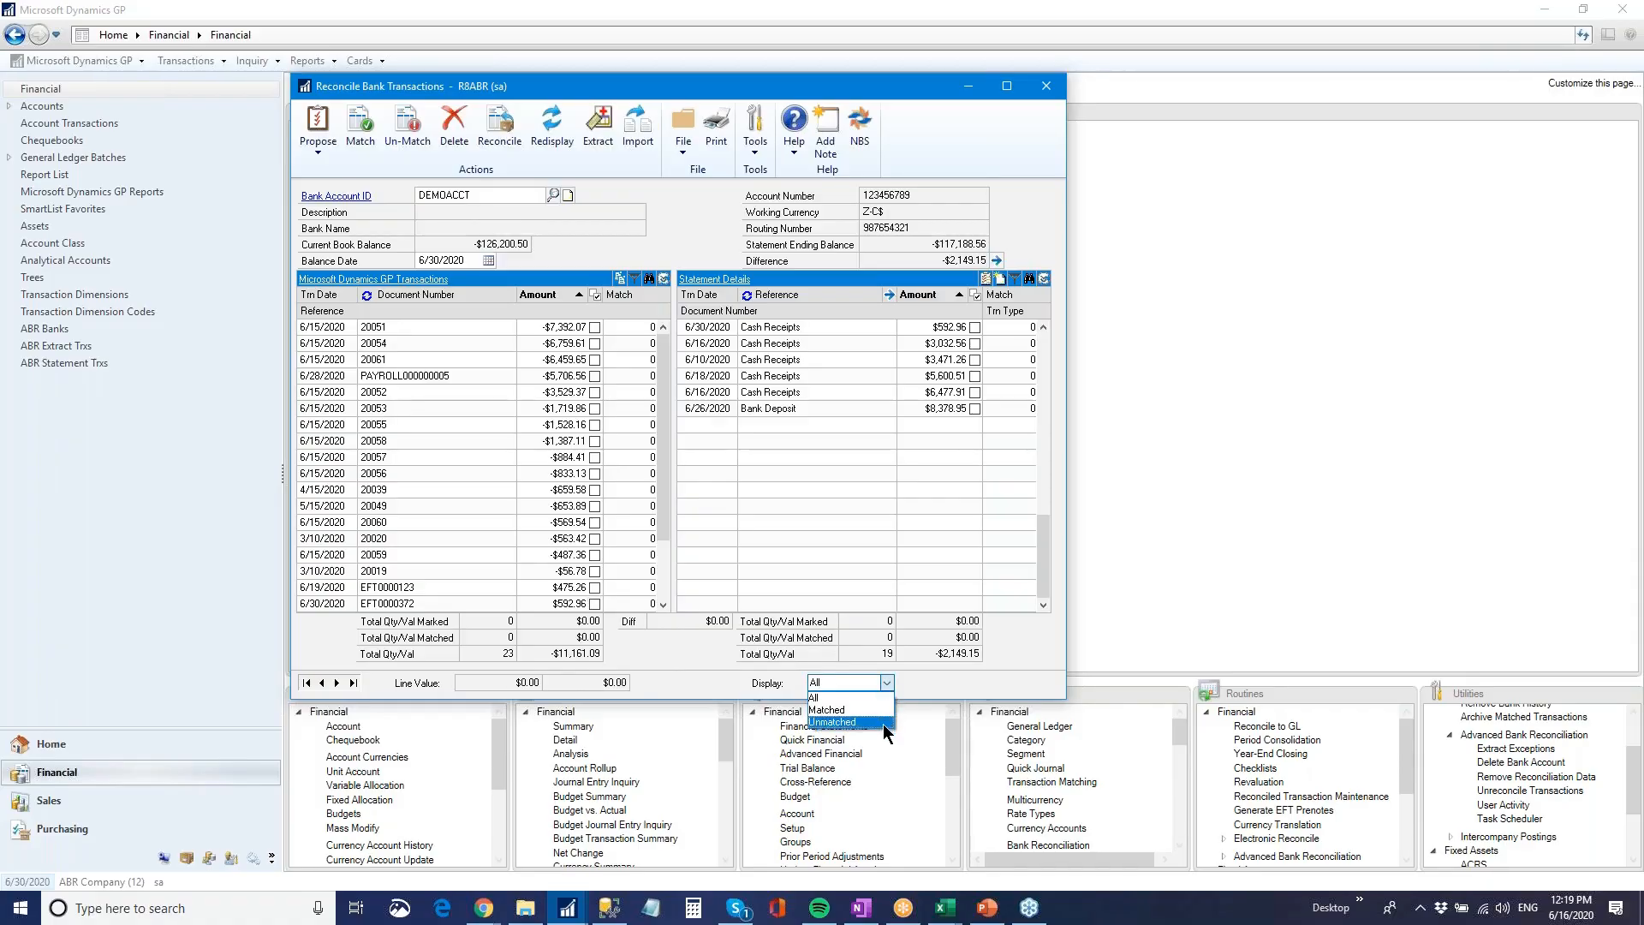
{"action": "left_click", "coordinate": [952, 689]}
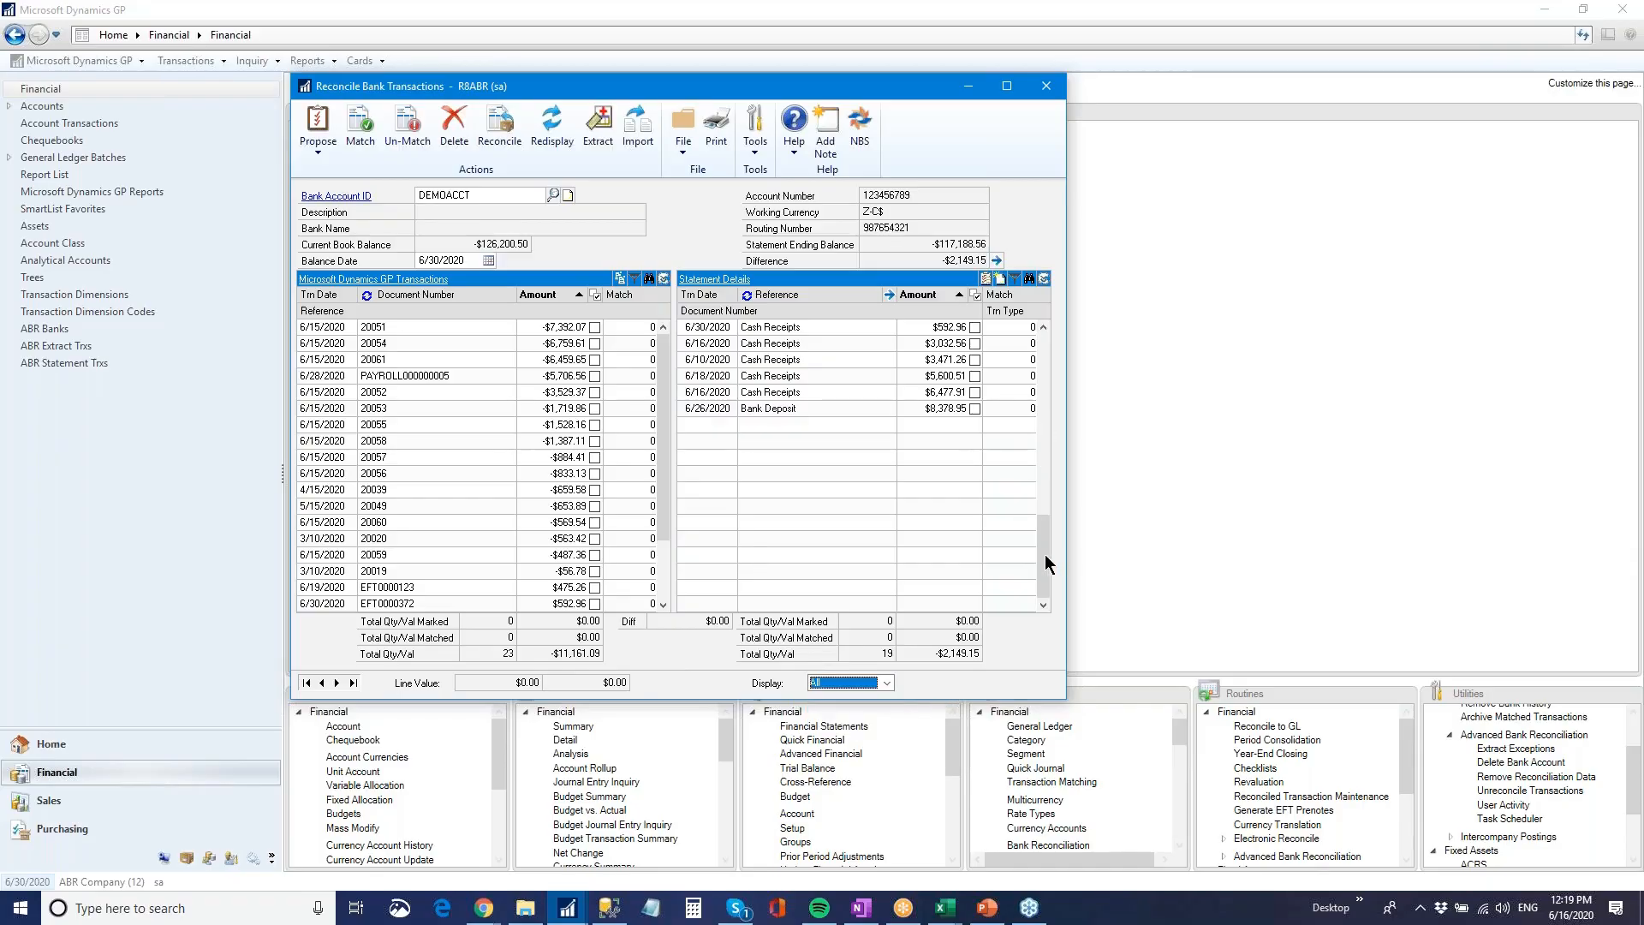
{"action": "left_click_drag", "start_coordinate": [1047, 561], "coordinate": [1043, 339]}
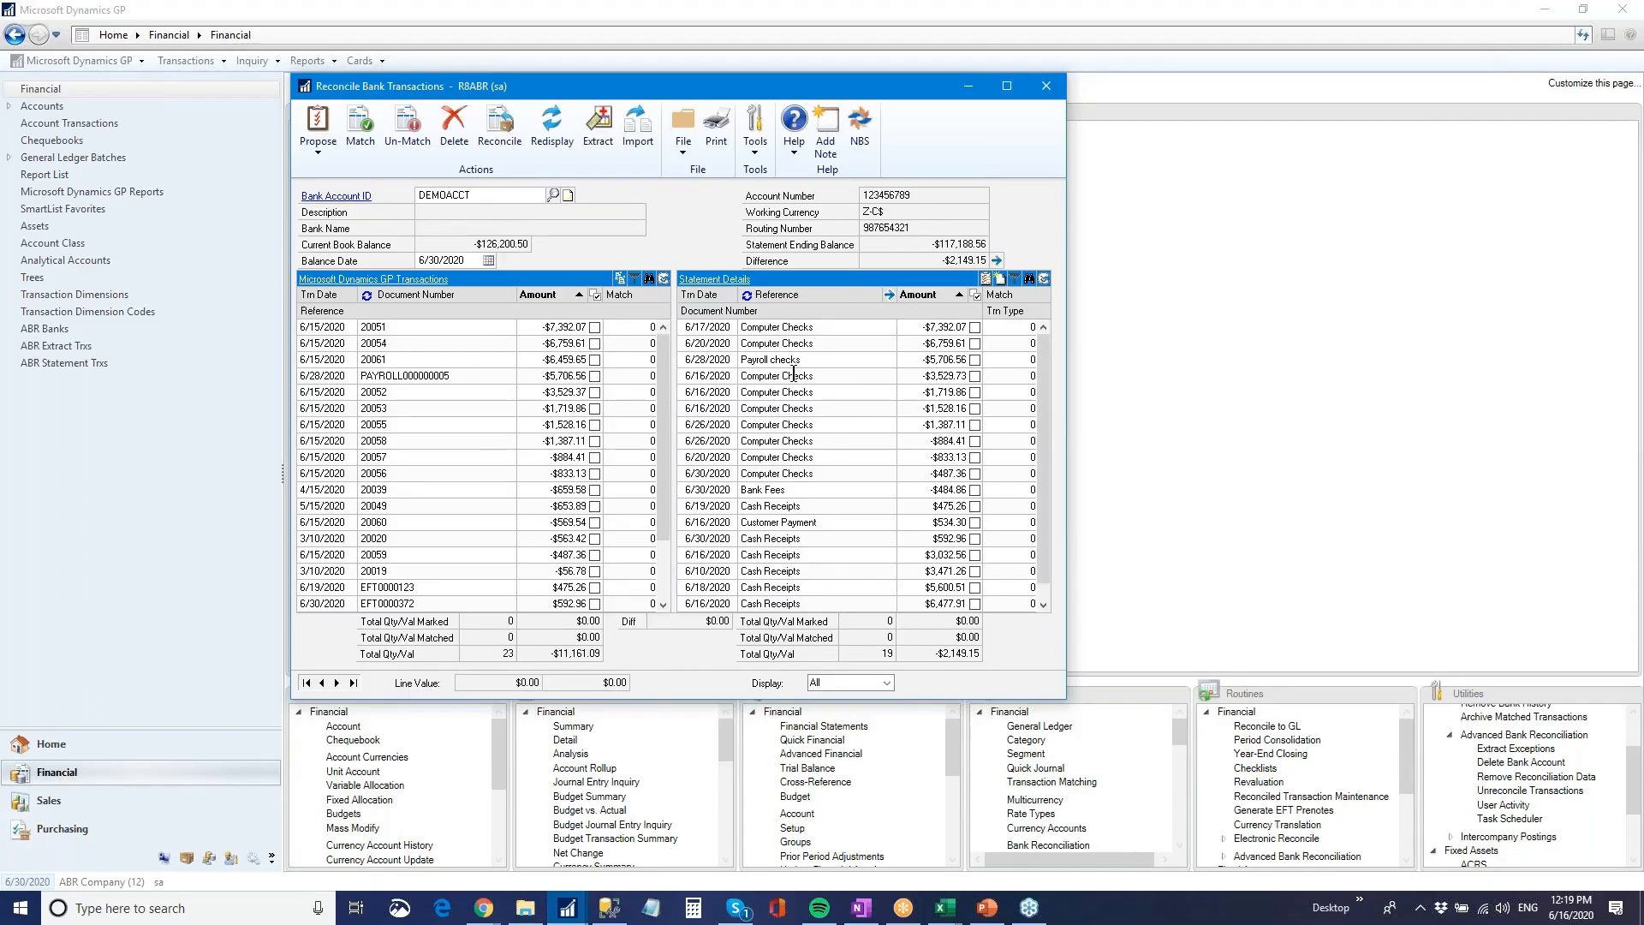
{"action": "left_click", "coordinate": [555, 345]}
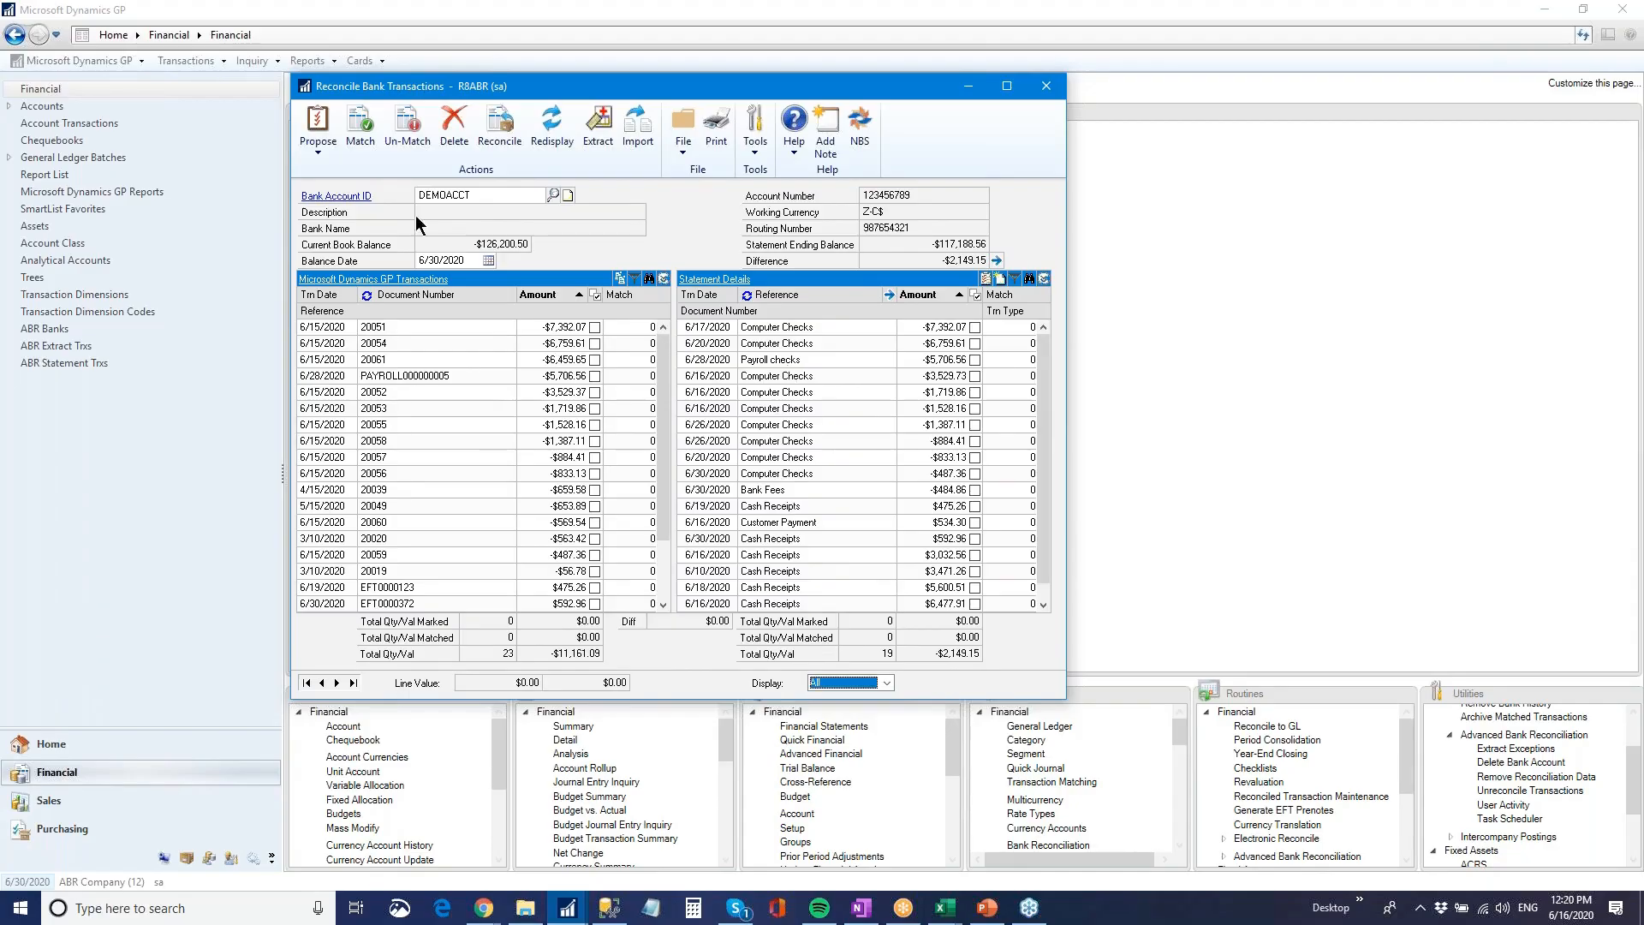
Propose matches between the GP transactions and the statement details, and review the assigned match numbers from the first entries in both lists
{"action": "left_click", "coordinate": [319, 142]}
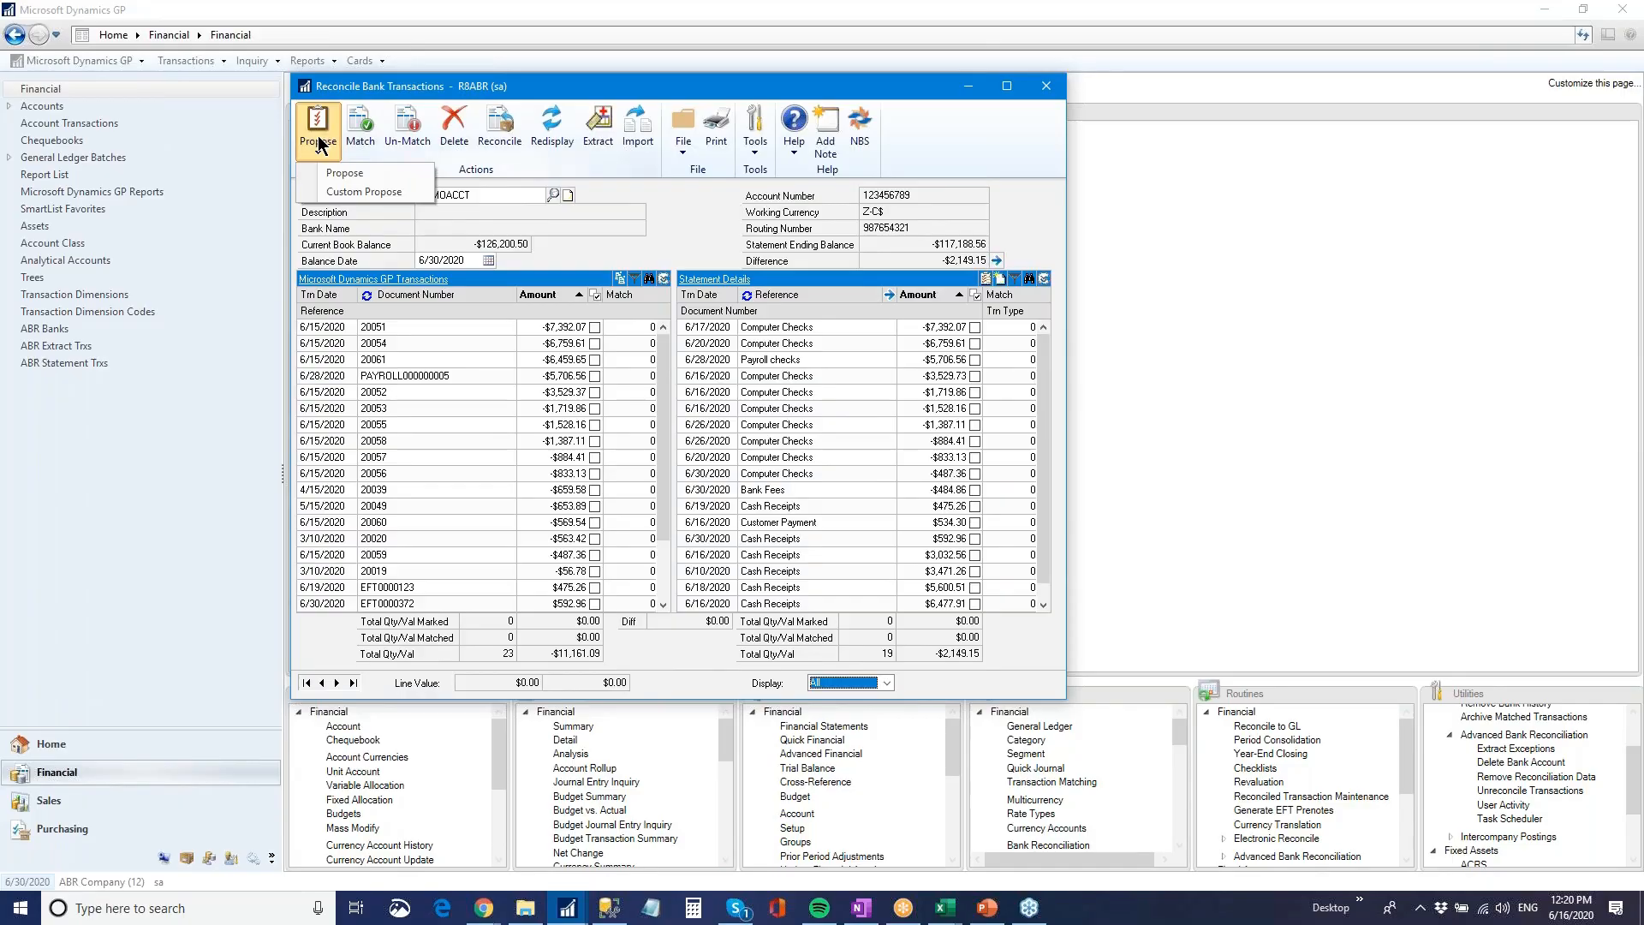
{"action": "left_click", "coordinate": [394, 172]}
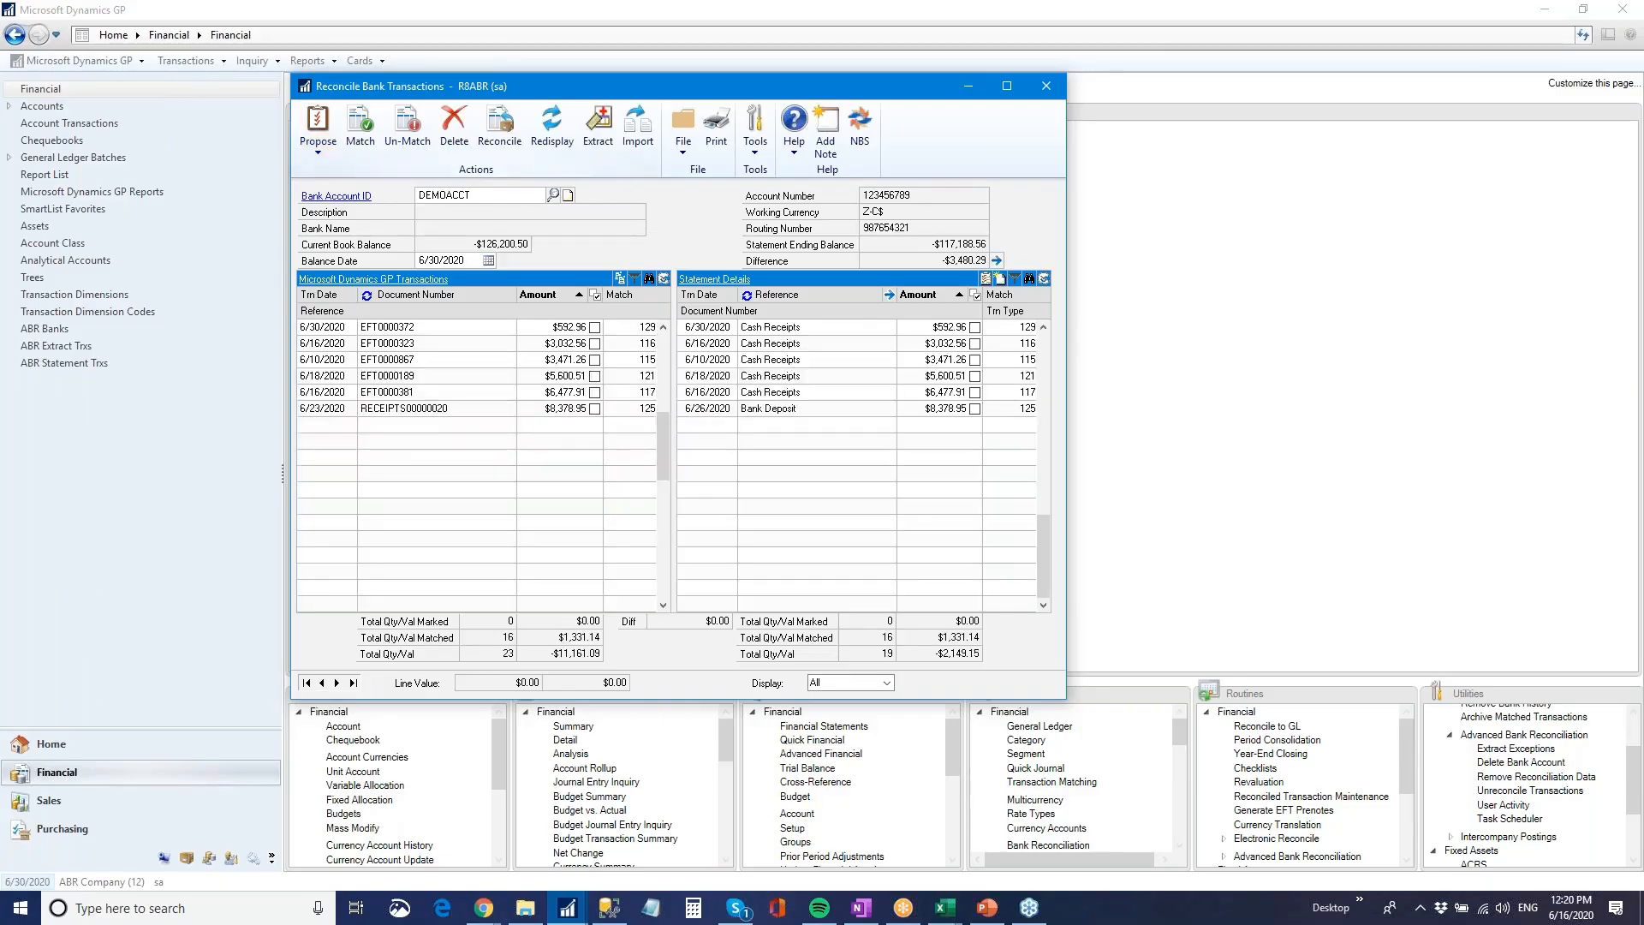
{"action": "left_click_drag", "start_coordinate": [1046, 567], "coordinate": [1052, 304]}
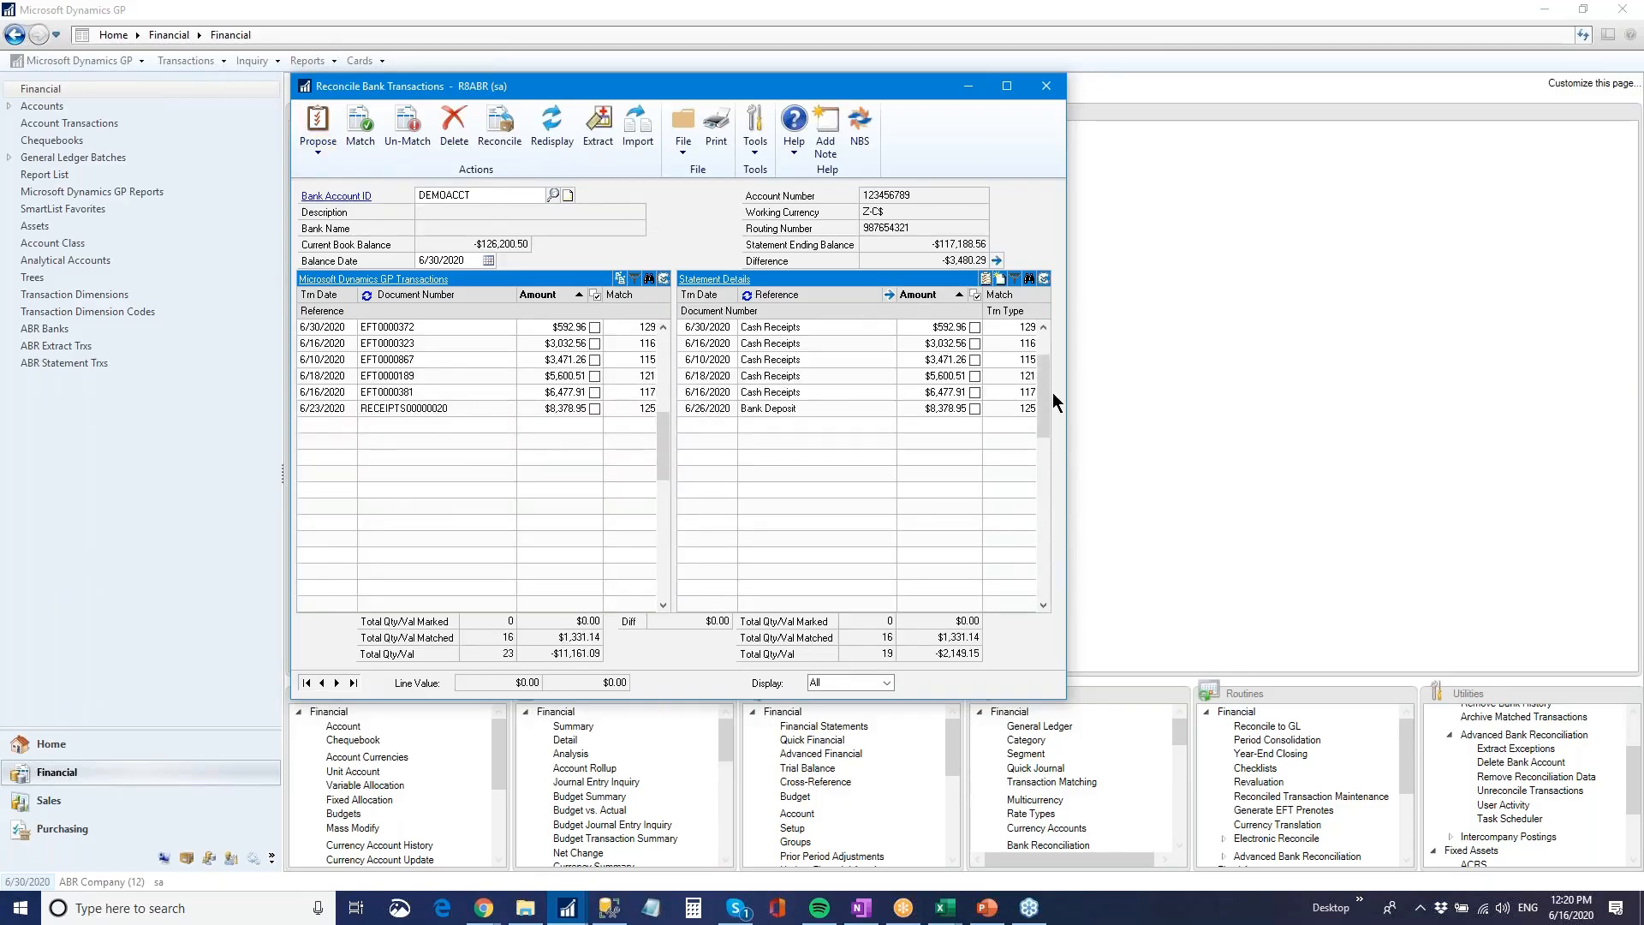
{"action": "left_click_drag", "start_coordinate": [664, 386], "coordinate": [643, 324]}
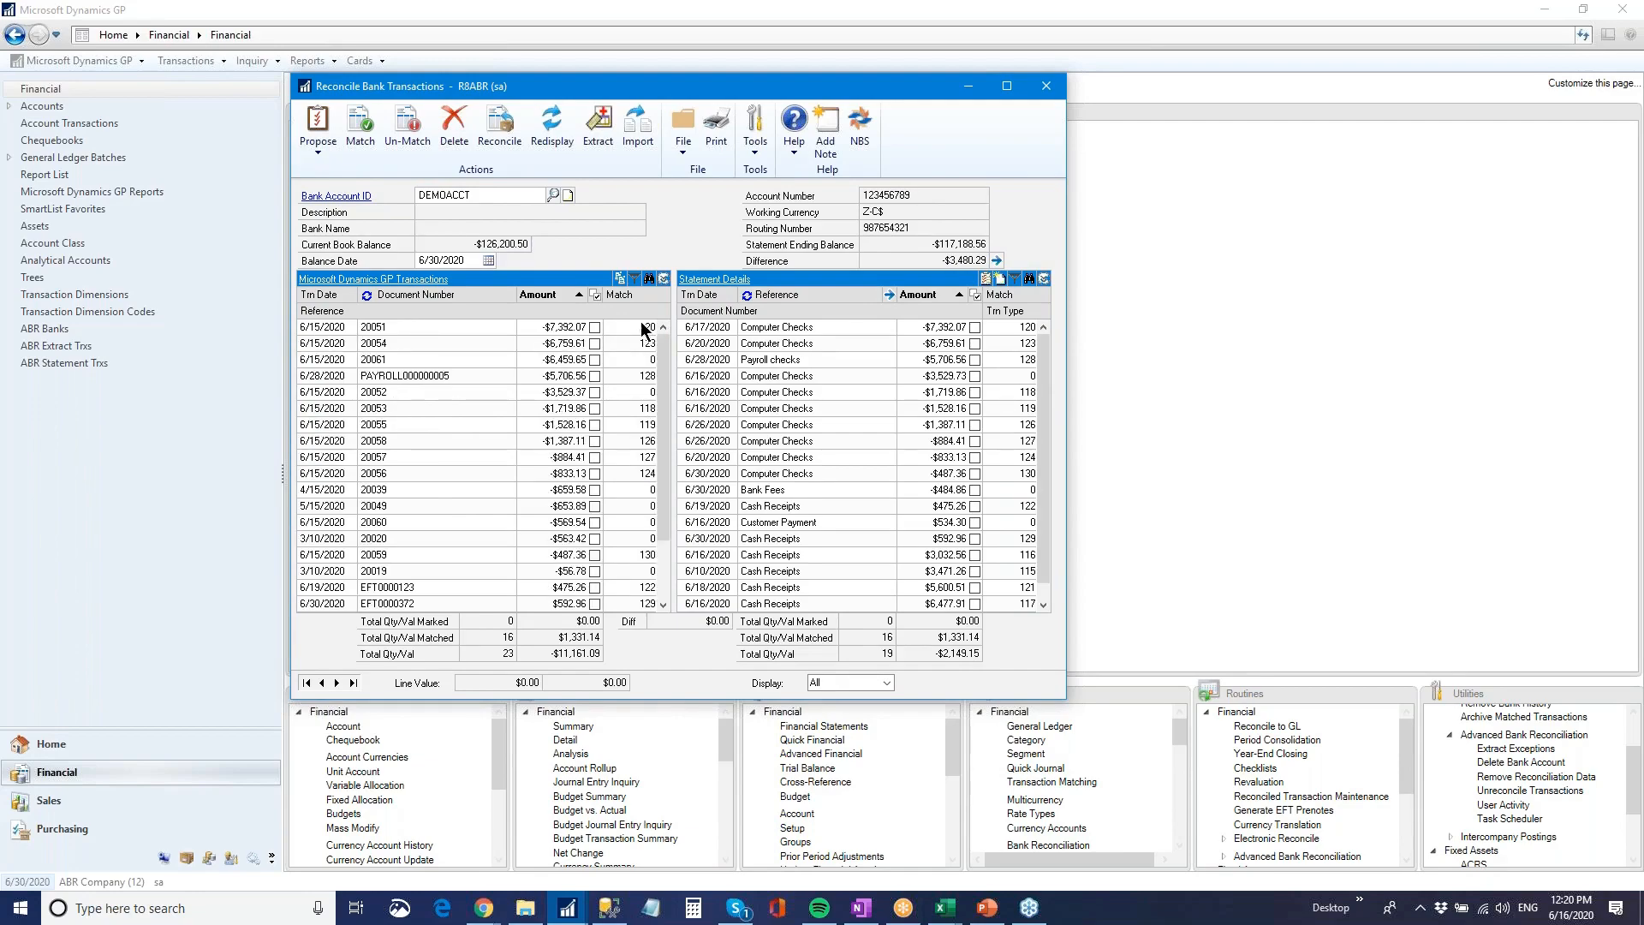
Sort the GP transactions and the statement details by match number, and display only the matched entries
{"action": "left_click", "coordinate": [620, 294]}
{"action": "left_click", "coordinate": [1018, 295]}
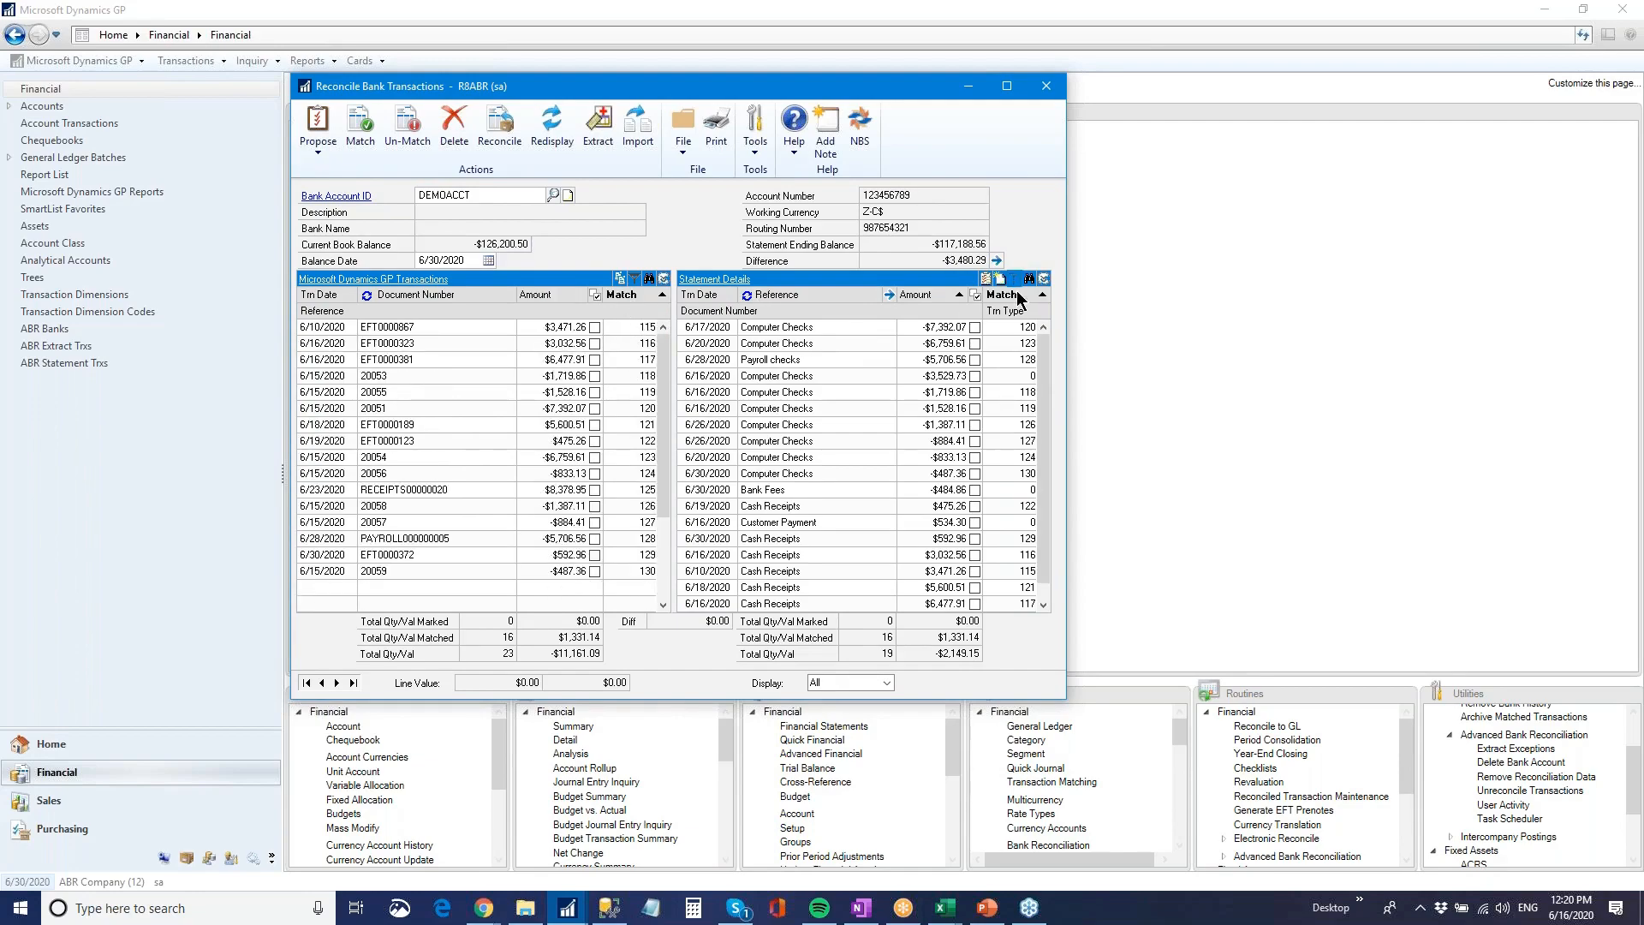
{"action": "left_click", "coordinate": [865, 683]}
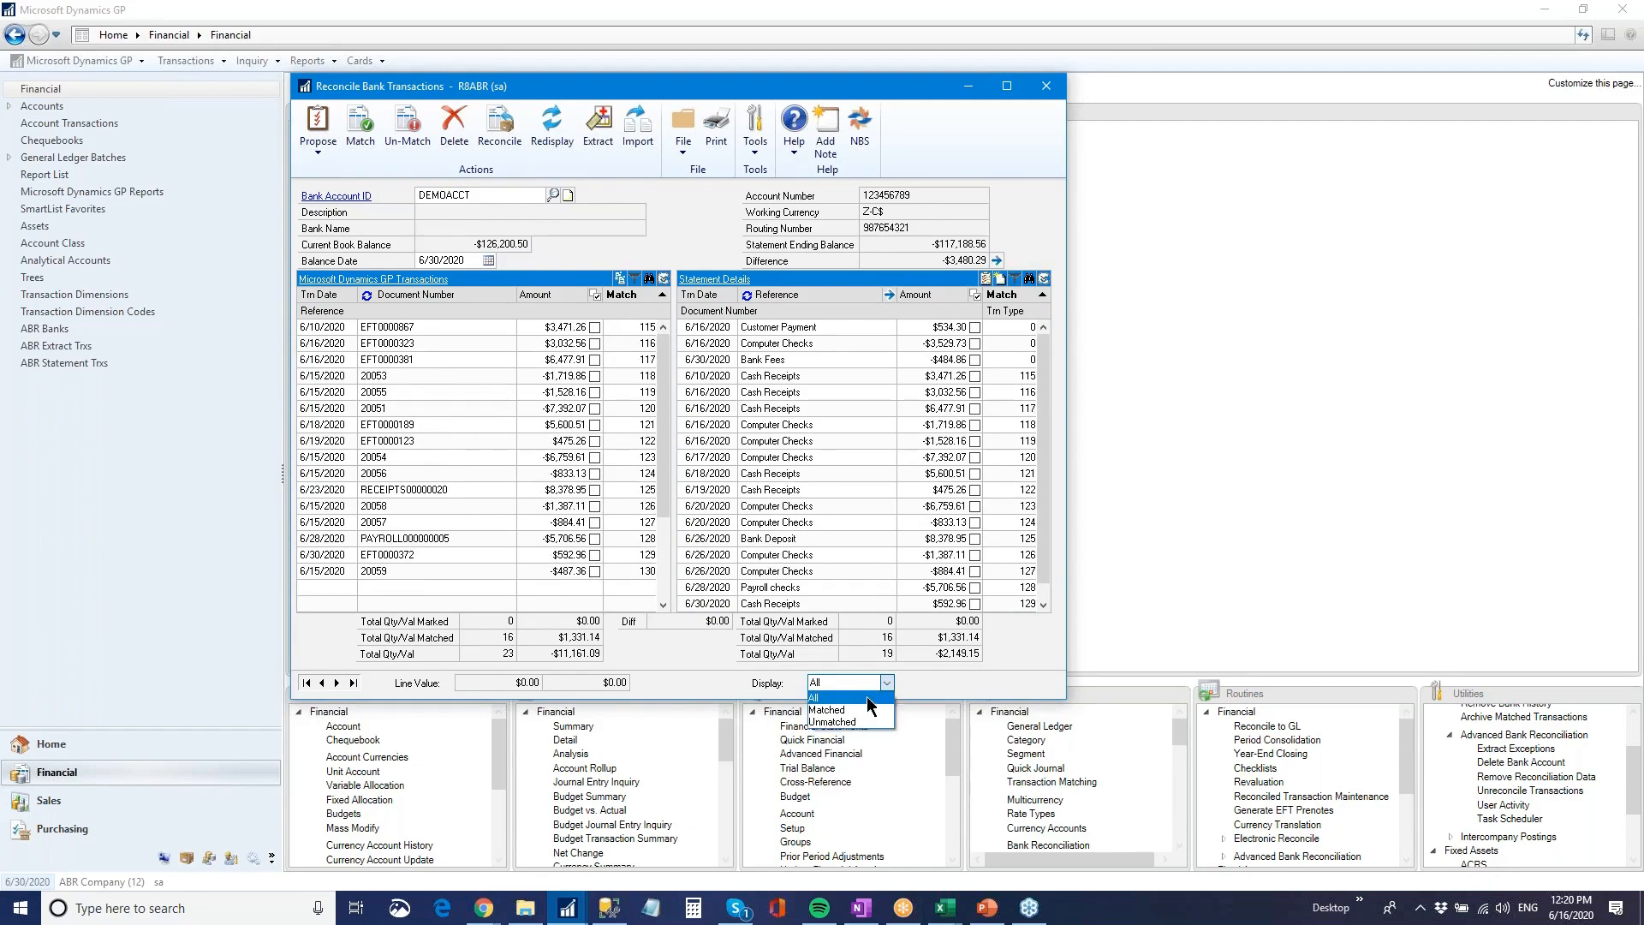
{"action": "left_click", "coordinate": [849, 712]}
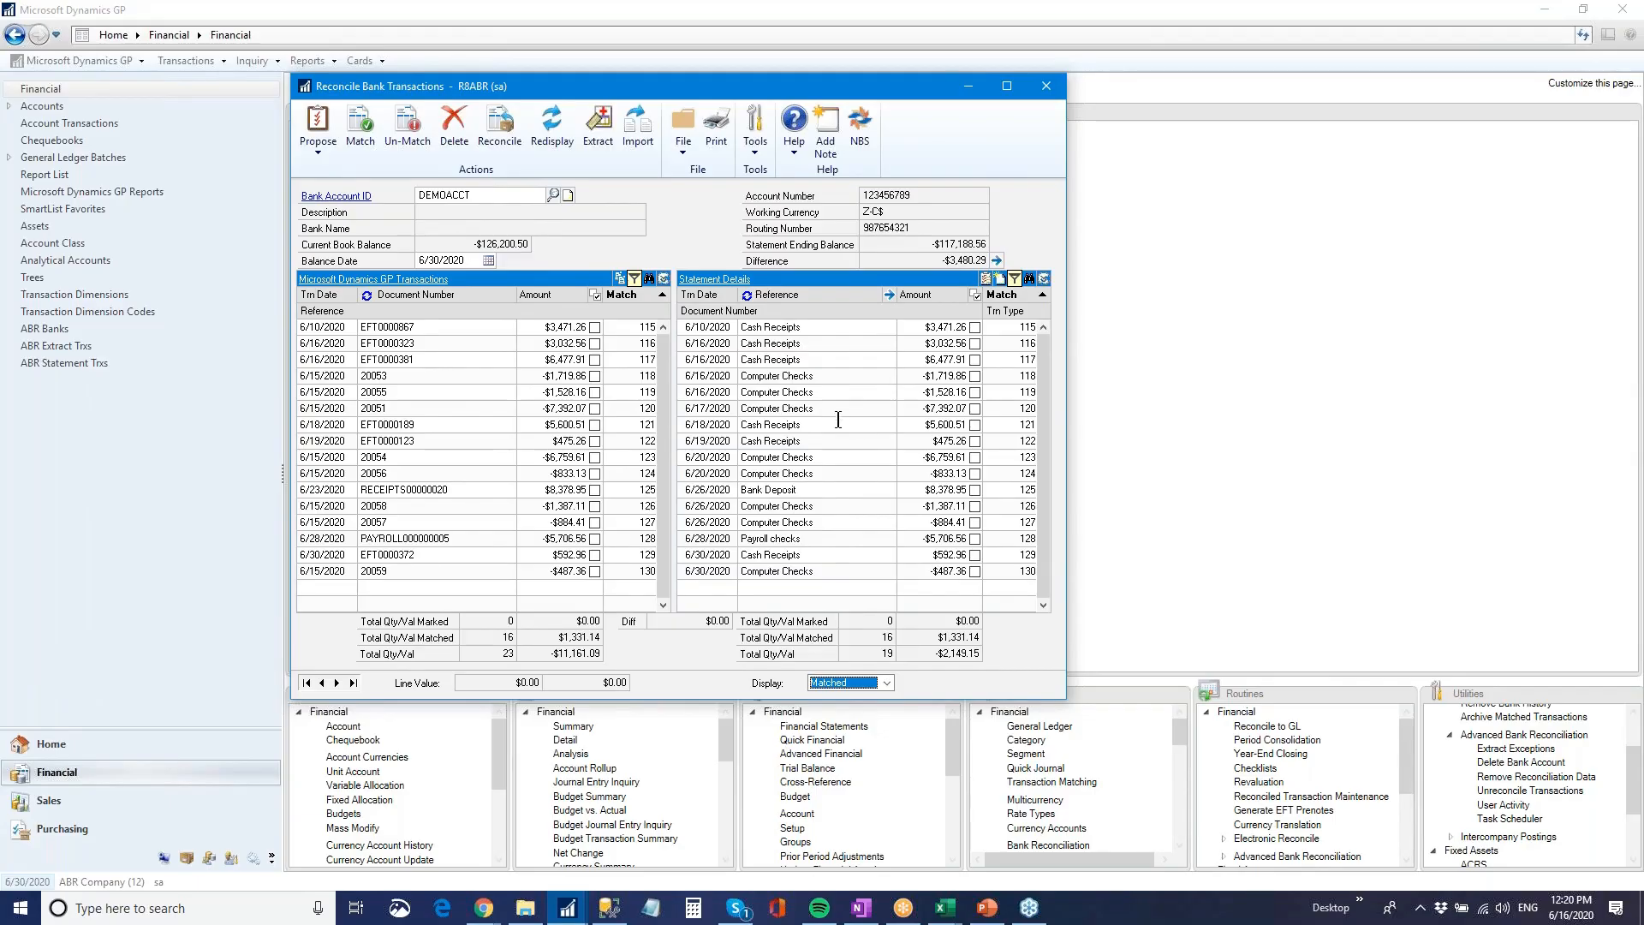
In the Propose Reconcile Rules for CHECKS, look up the source documents available for the Dynamics Source Document criterion, and clear that criterion again
{"action": "mouse_move", "coordinate": [566, 915]}
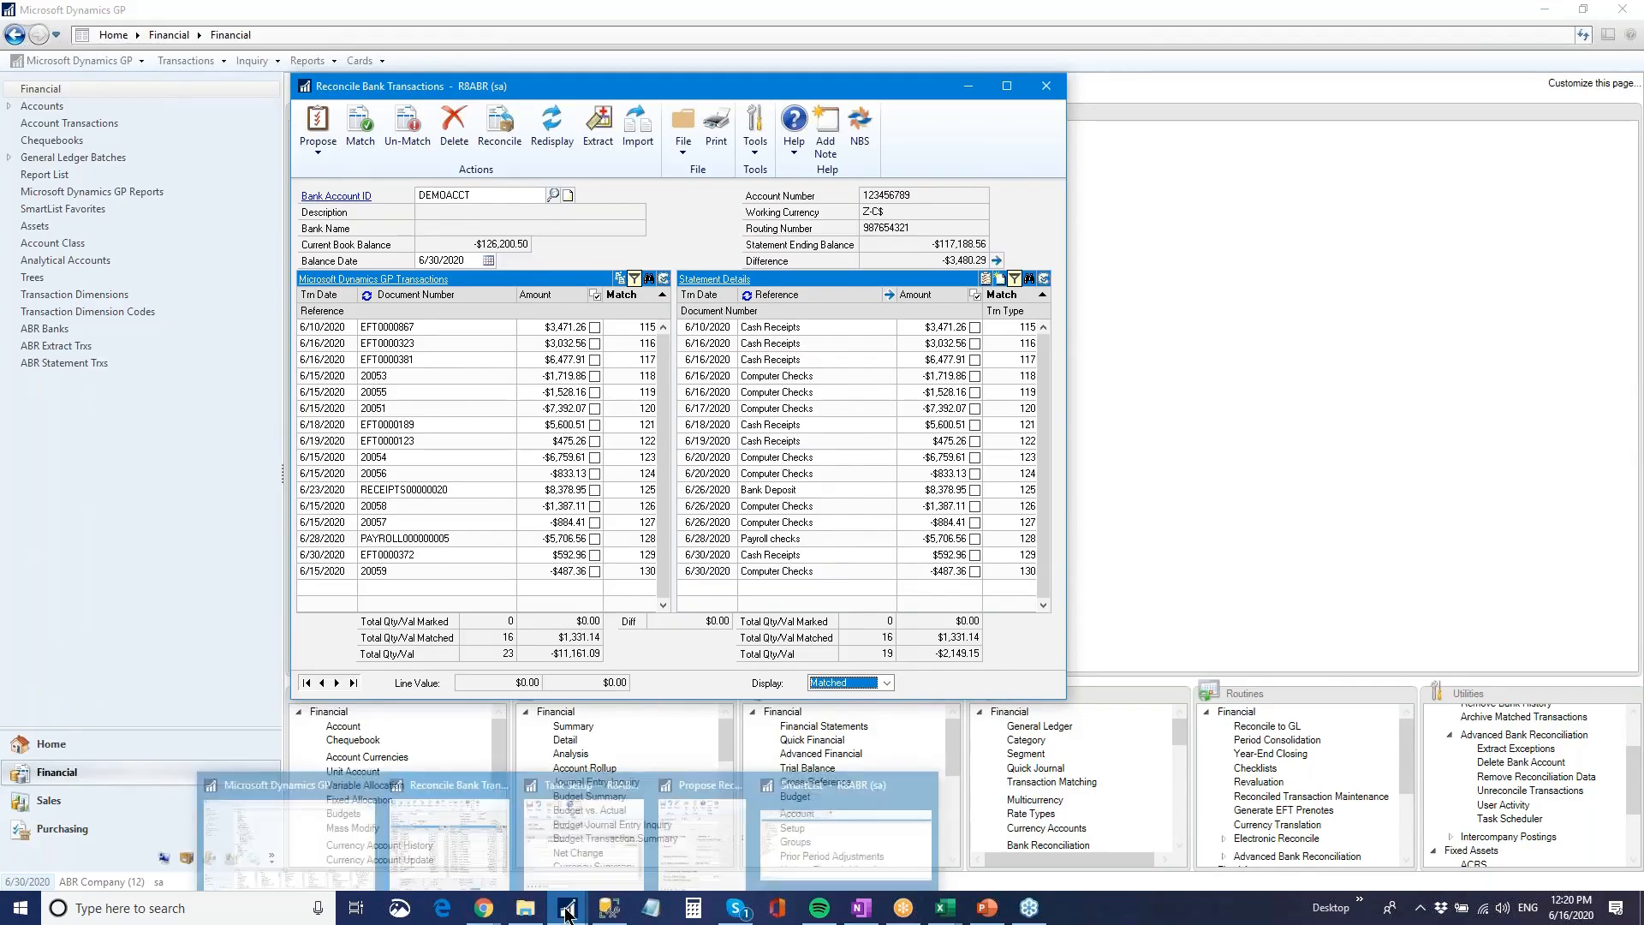
{"action": "left_click", "coordinate": [708, 837]}
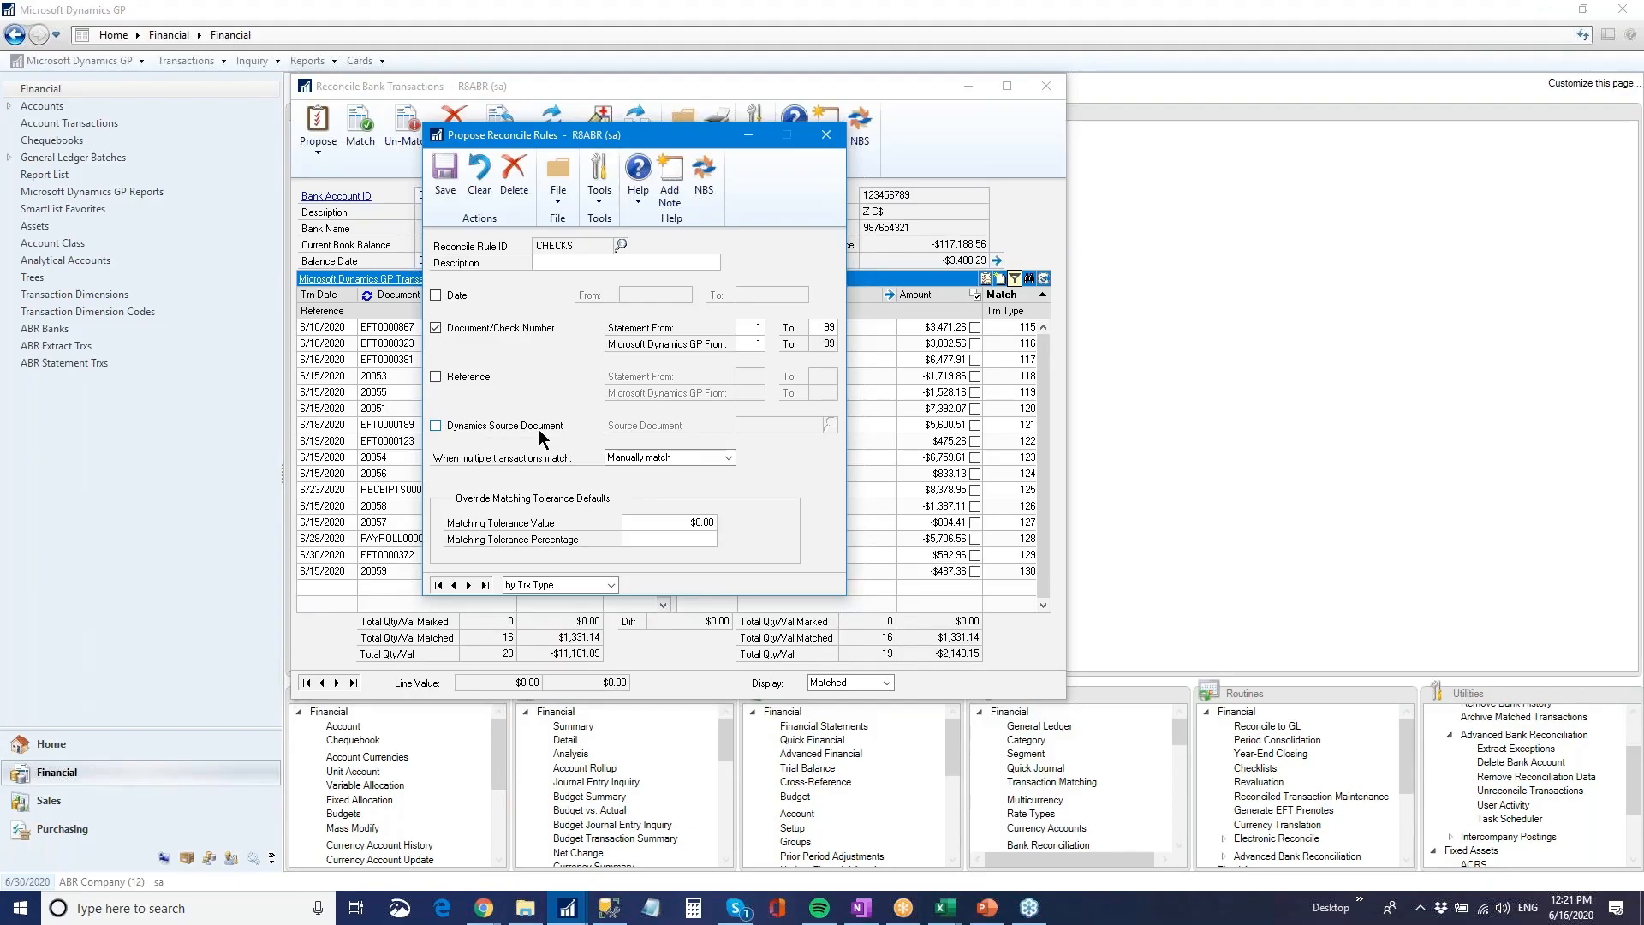
{"action": "left_click", "coordinate": [484, 428]}
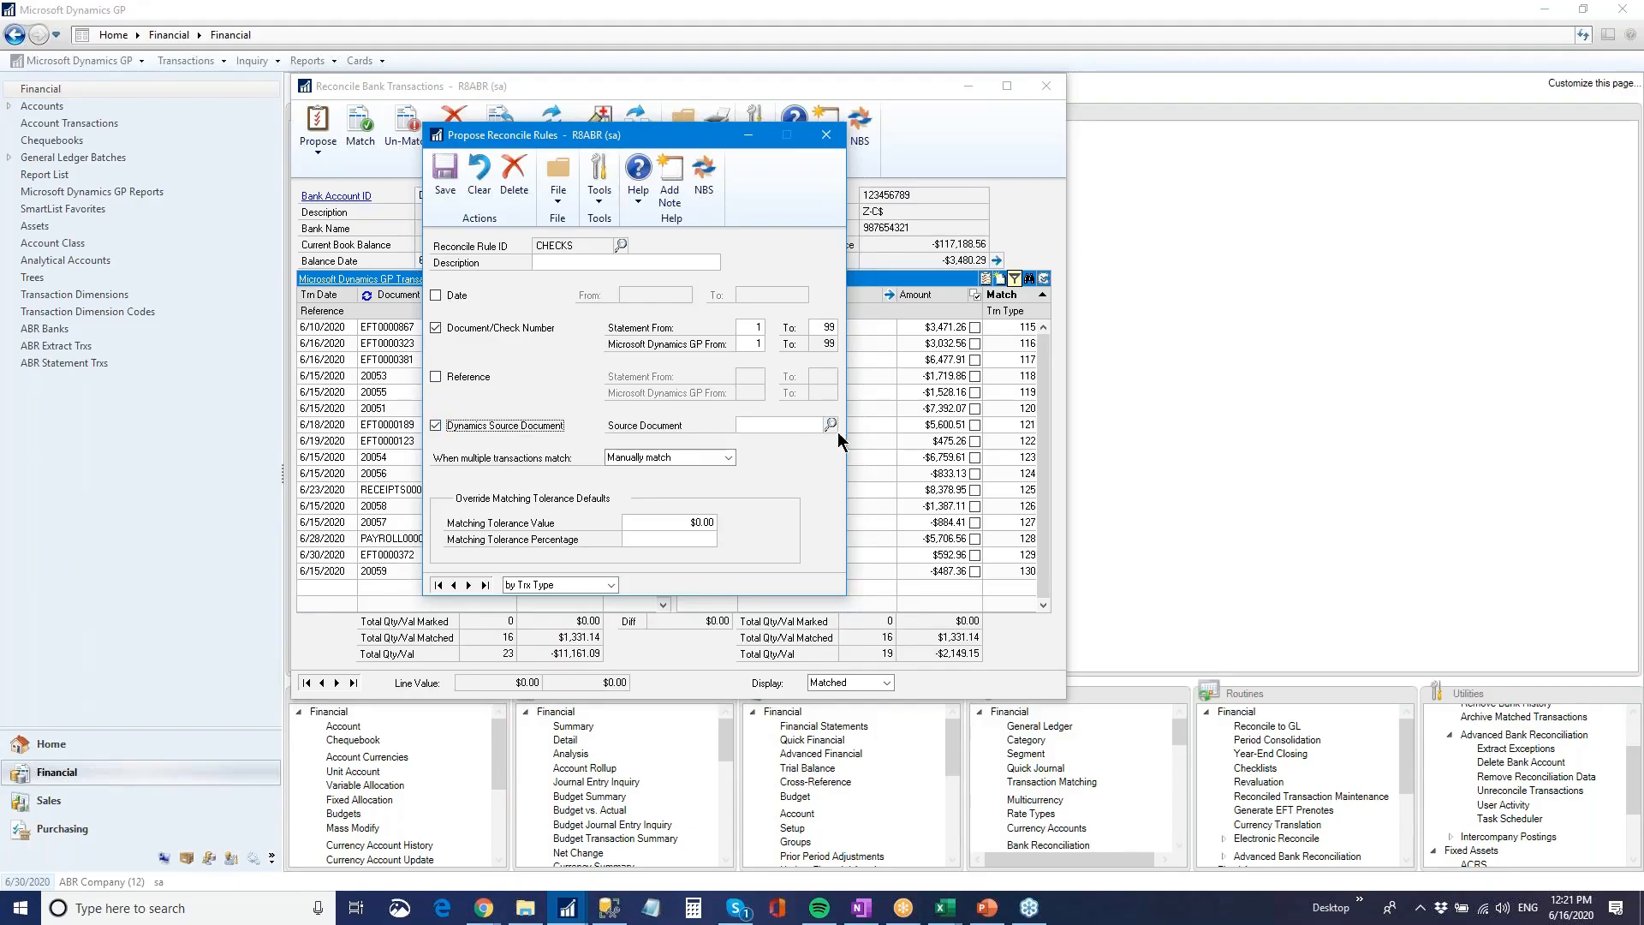
{"action": "left_click", "coordinate": [830, 424]}
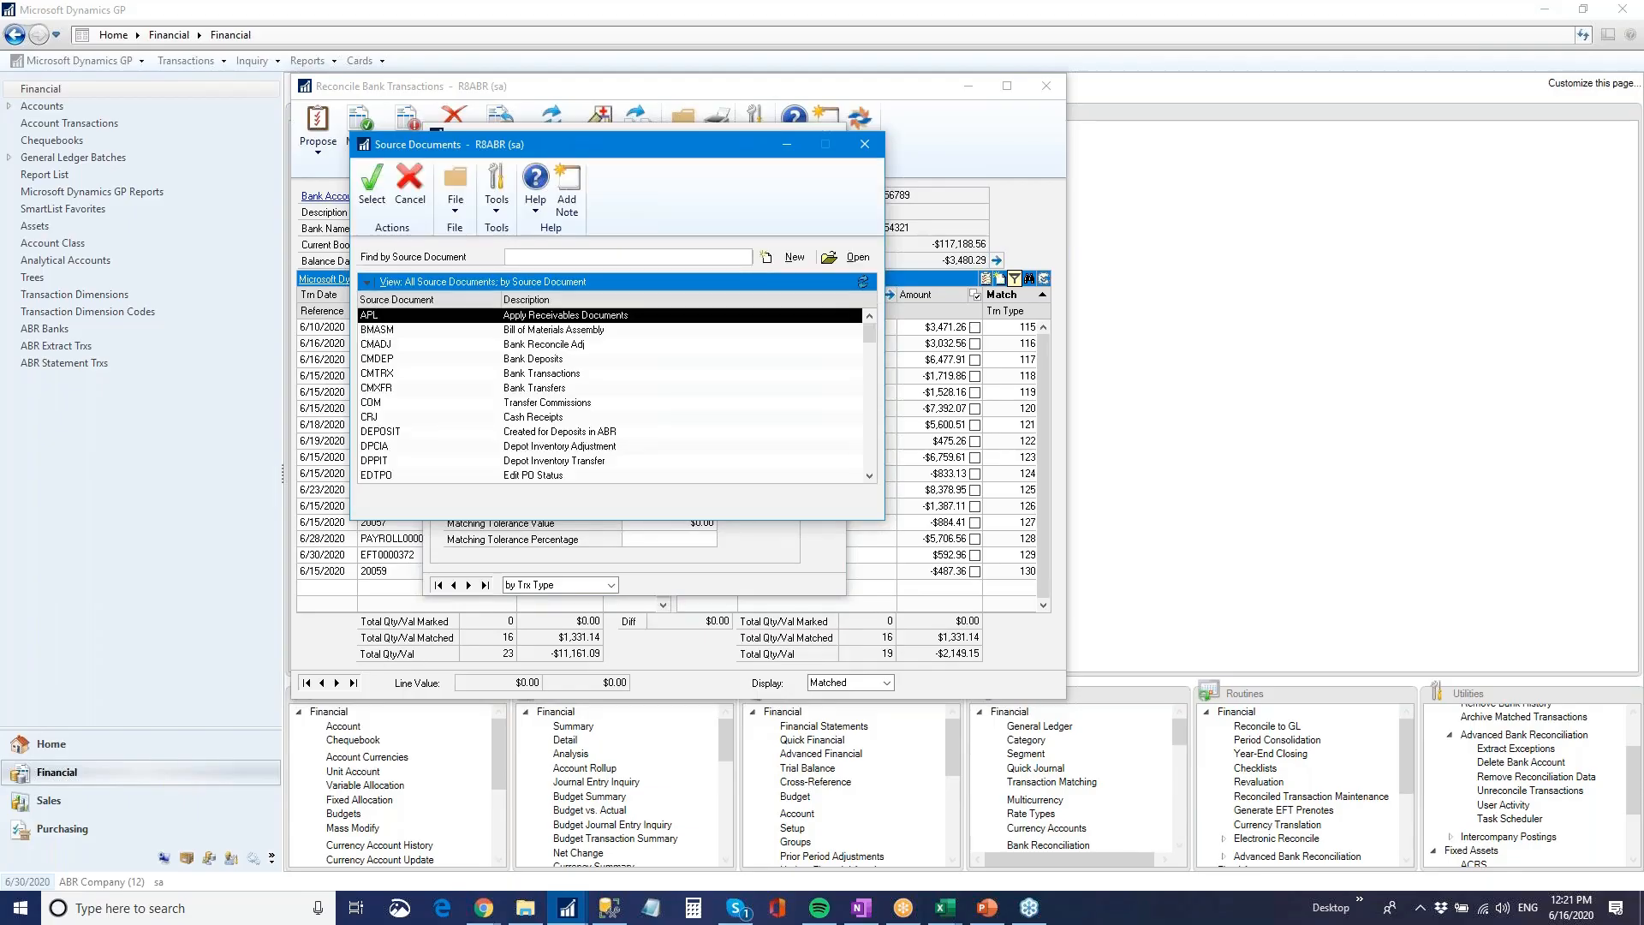
{"action": "left_click", "coordinate": [865, 145]}
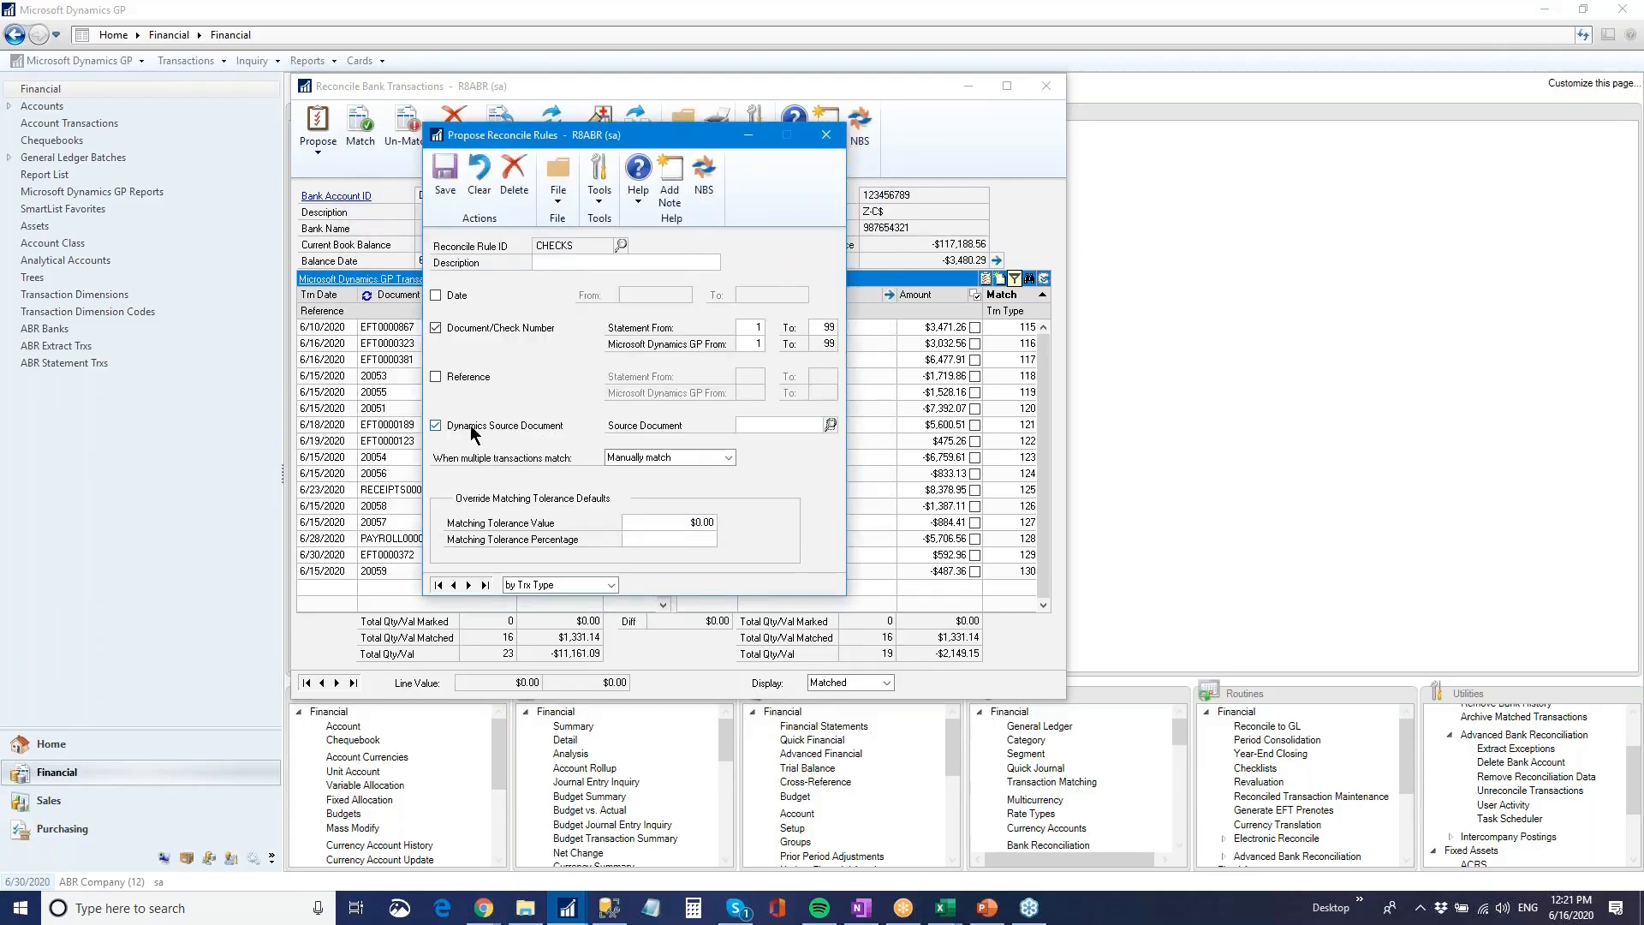
{"action": "left_click", "coordinate": [431, 424]}
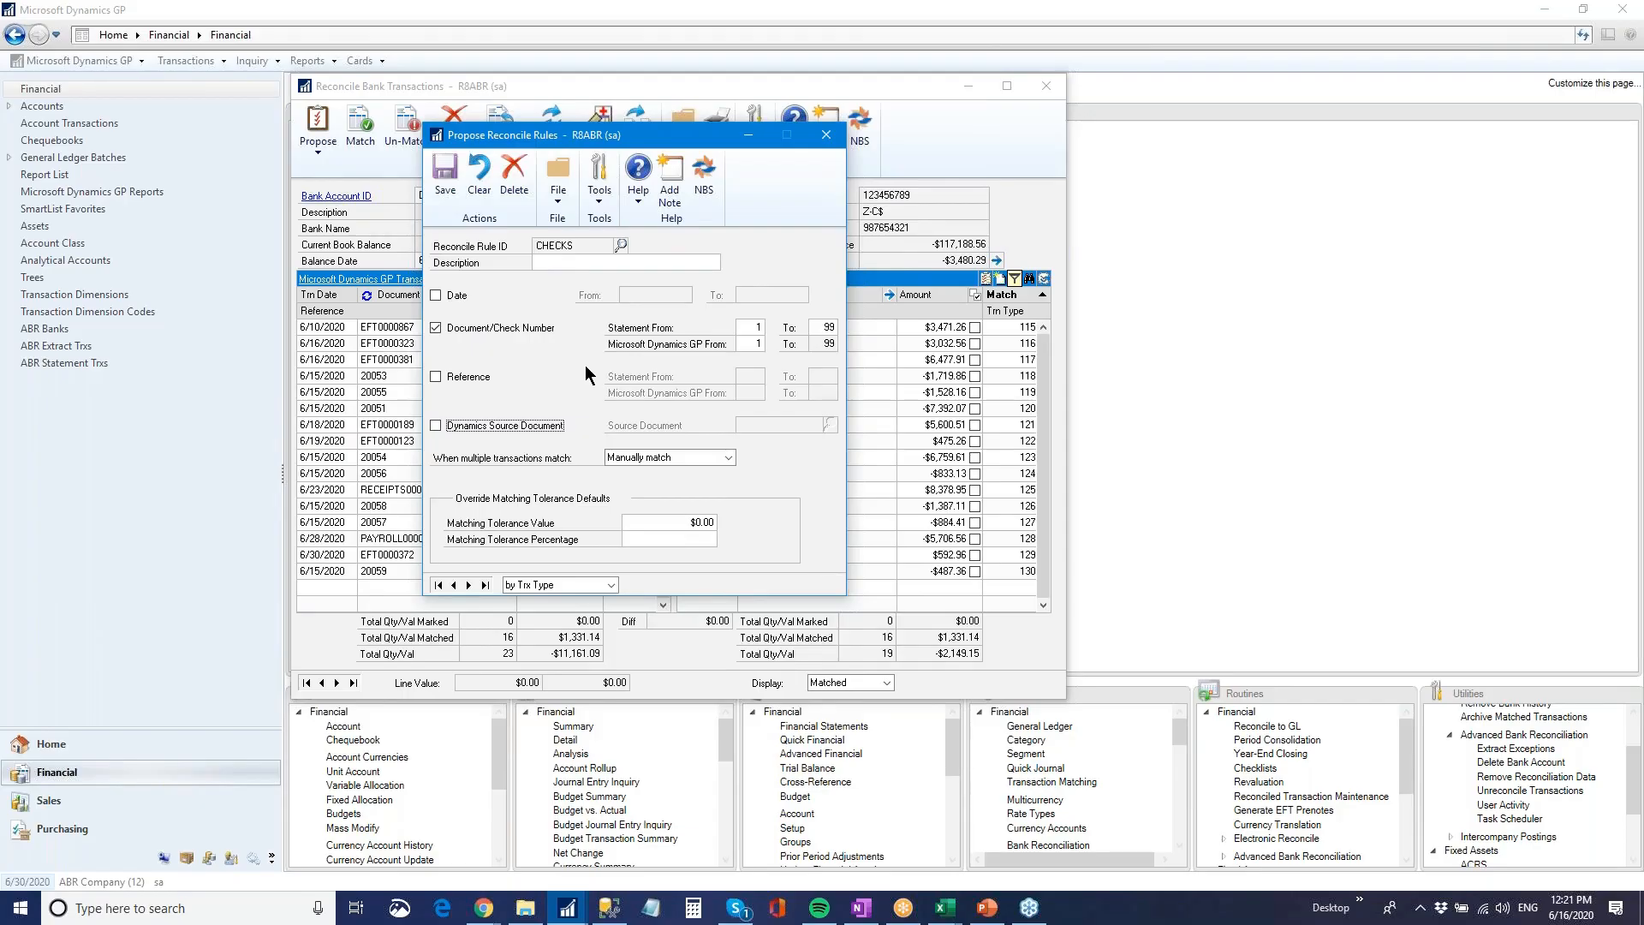
Review the CHECKS rule's multiple-match choices and its matching tolerance value and percentage, and return to the bank reconciliation
{"action": "left_click", "coordinate": [729, 459]}
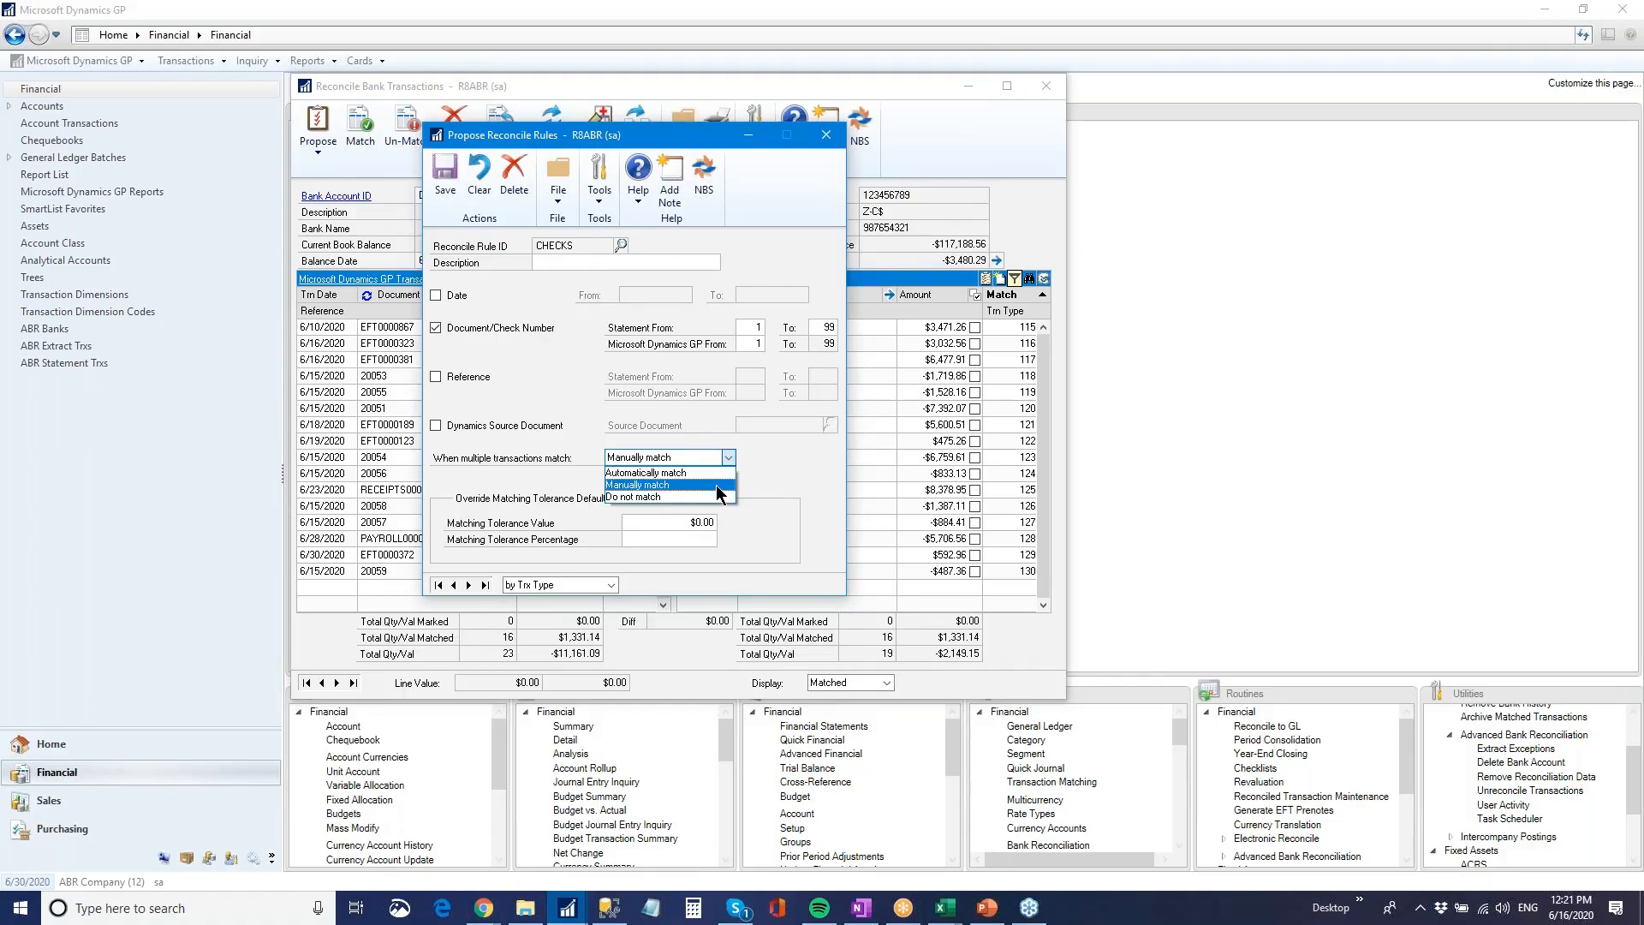
{"action": "left_click", "coordinate": [783, 473]}
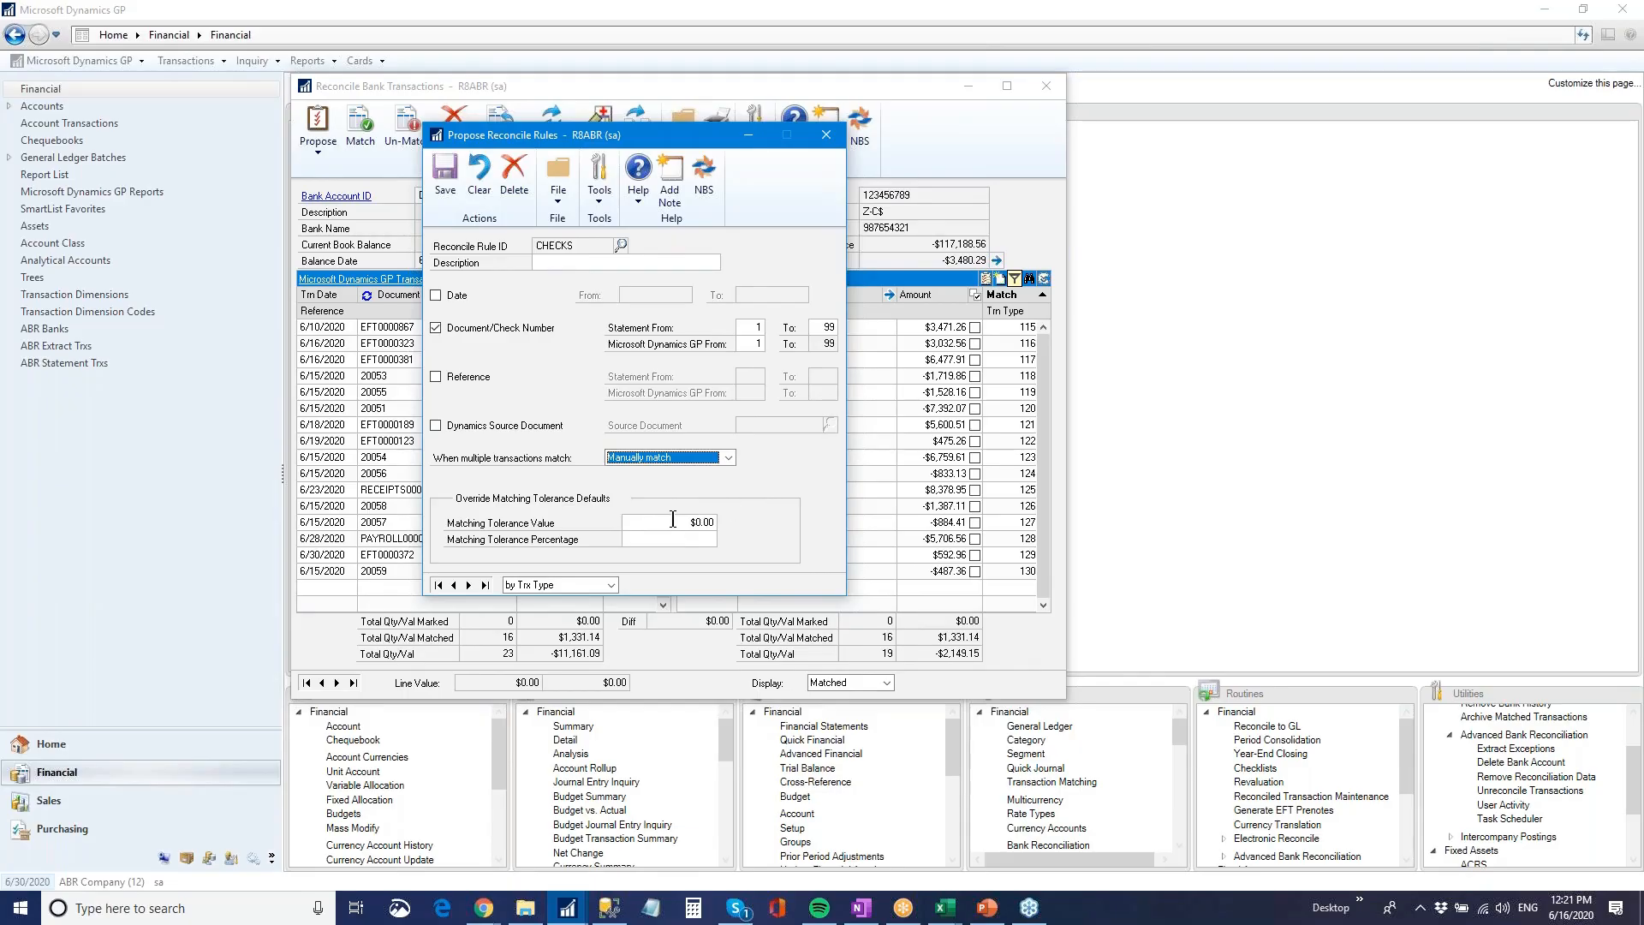
{"action": "left_click", "coordinate": [673, 520]}
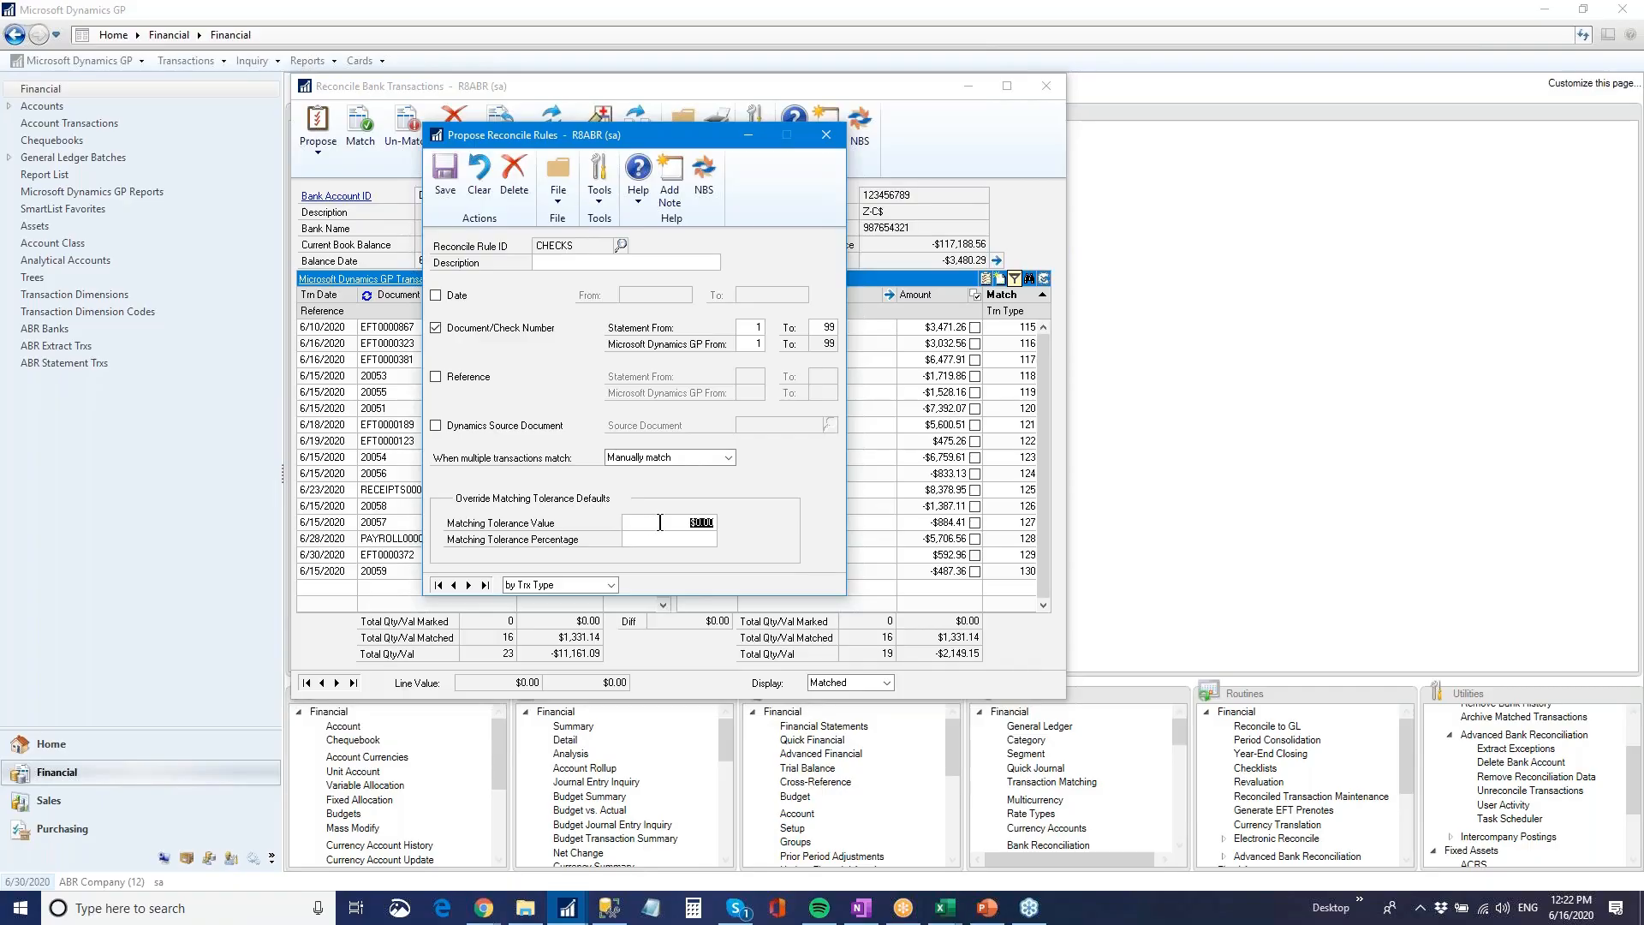
{"action": "left_click", "coordinate": [661, 538]}
{"action": "left_click", "coordinate": [827, 135]}
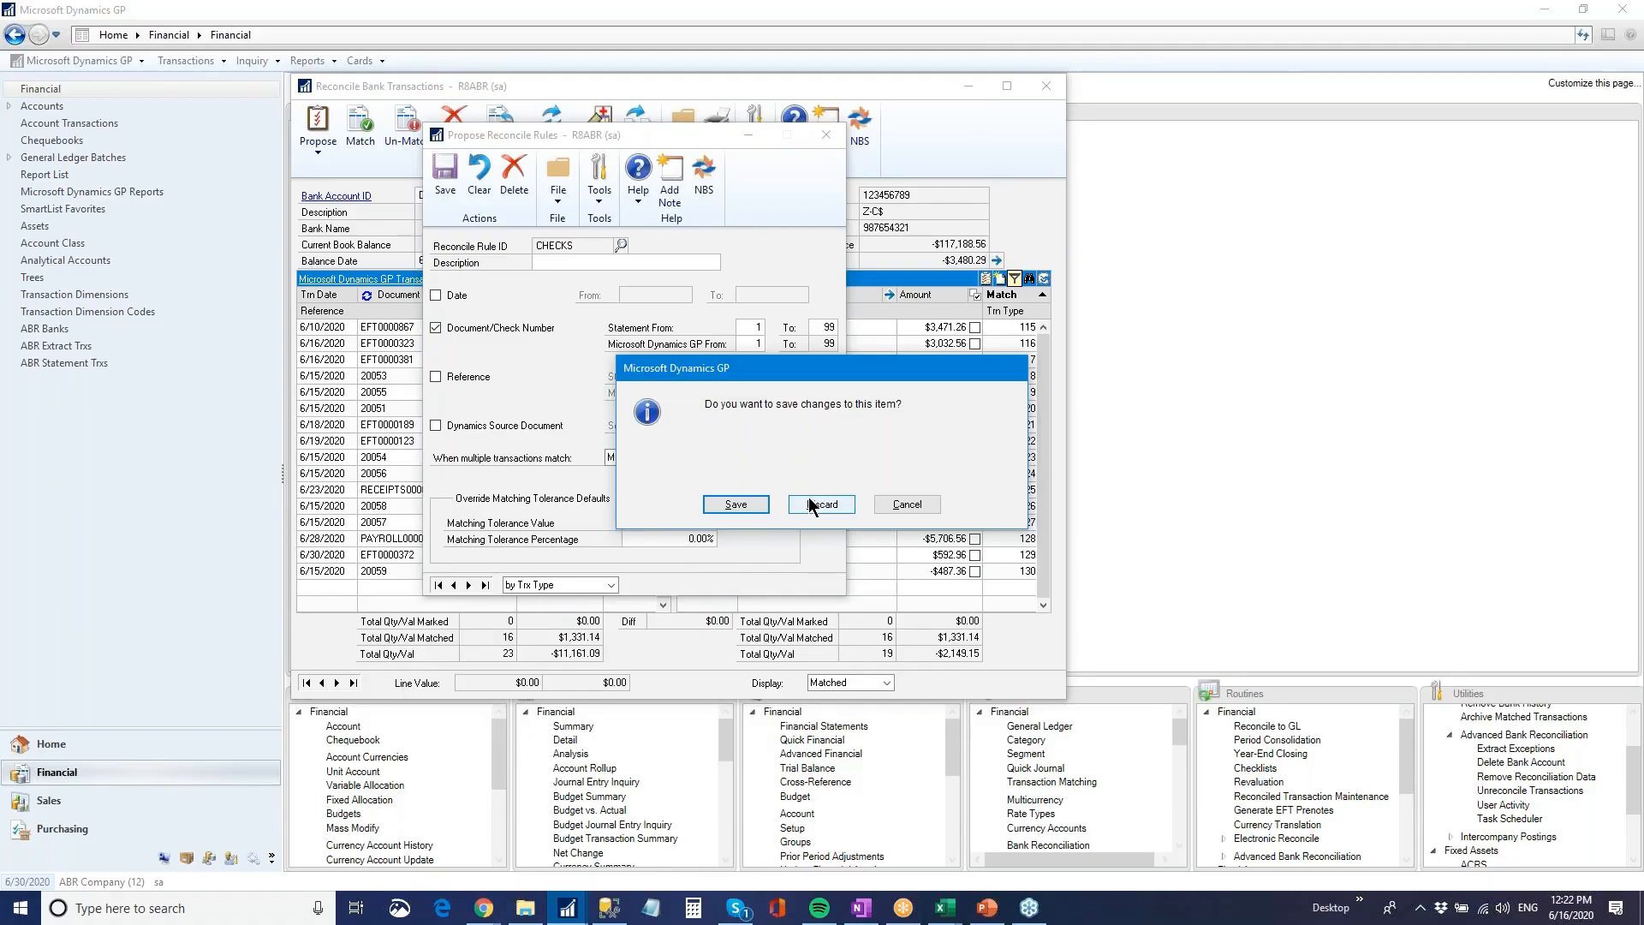
{"action": "left_click", "coordinate": [884, 505]}
{"action": "left_click", "coordinate": [827, 134]}
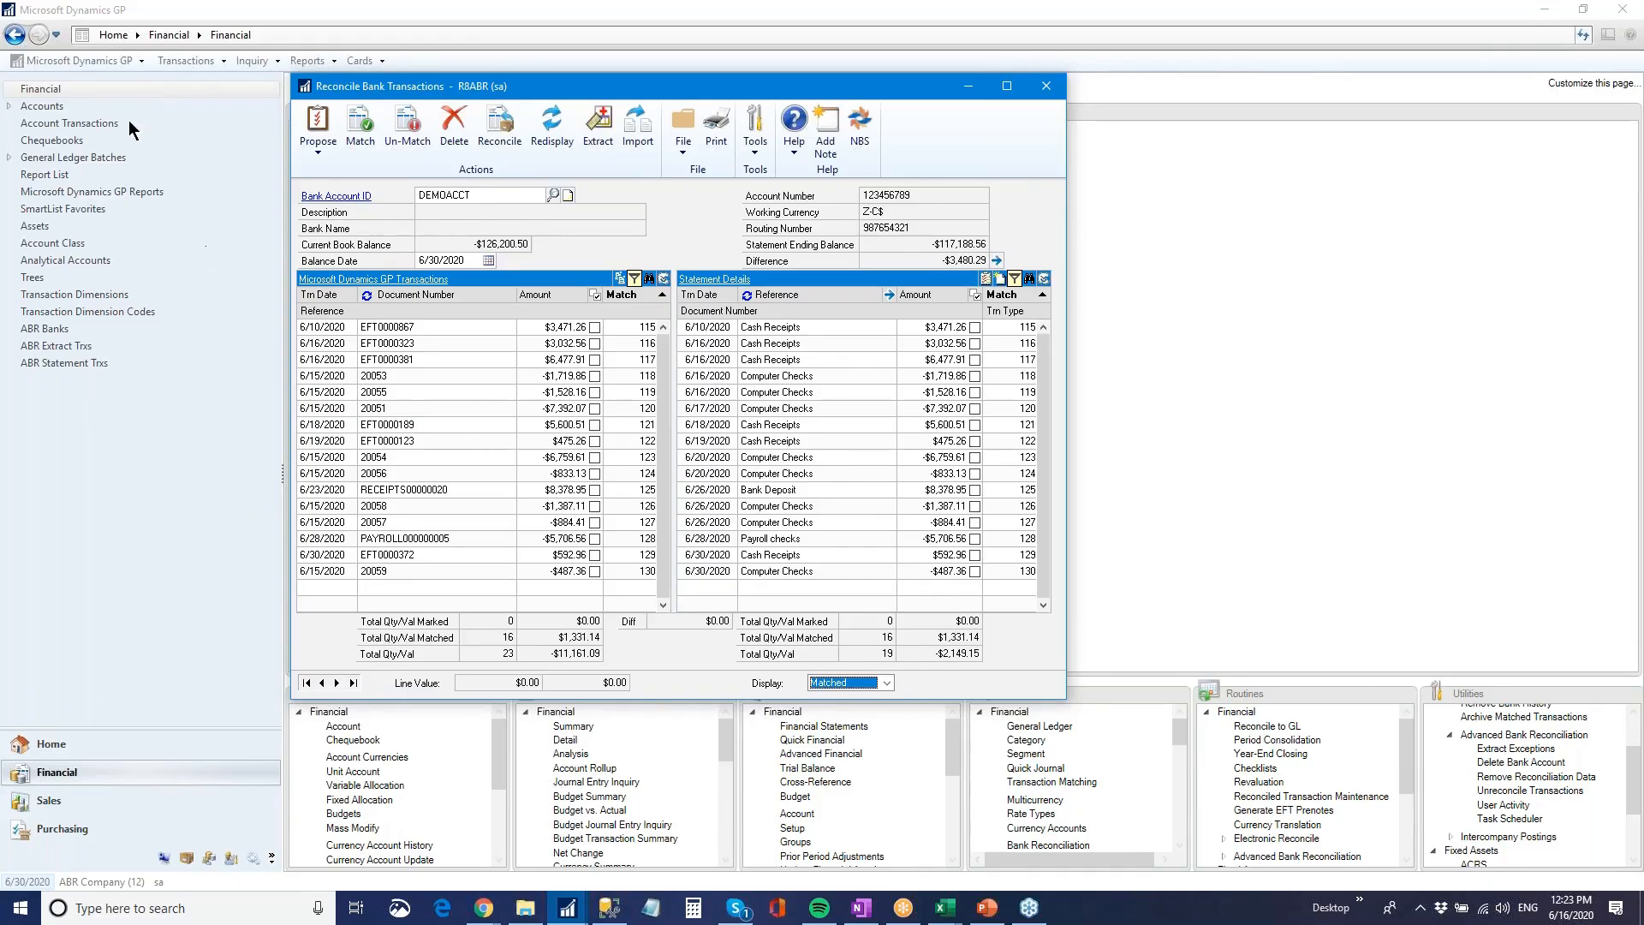
Open the Unreconciled Matched Trx (Bank and GL) list in SmartList and select its first transaction
{"action": "left_click", "coordinate": [90, 63]}
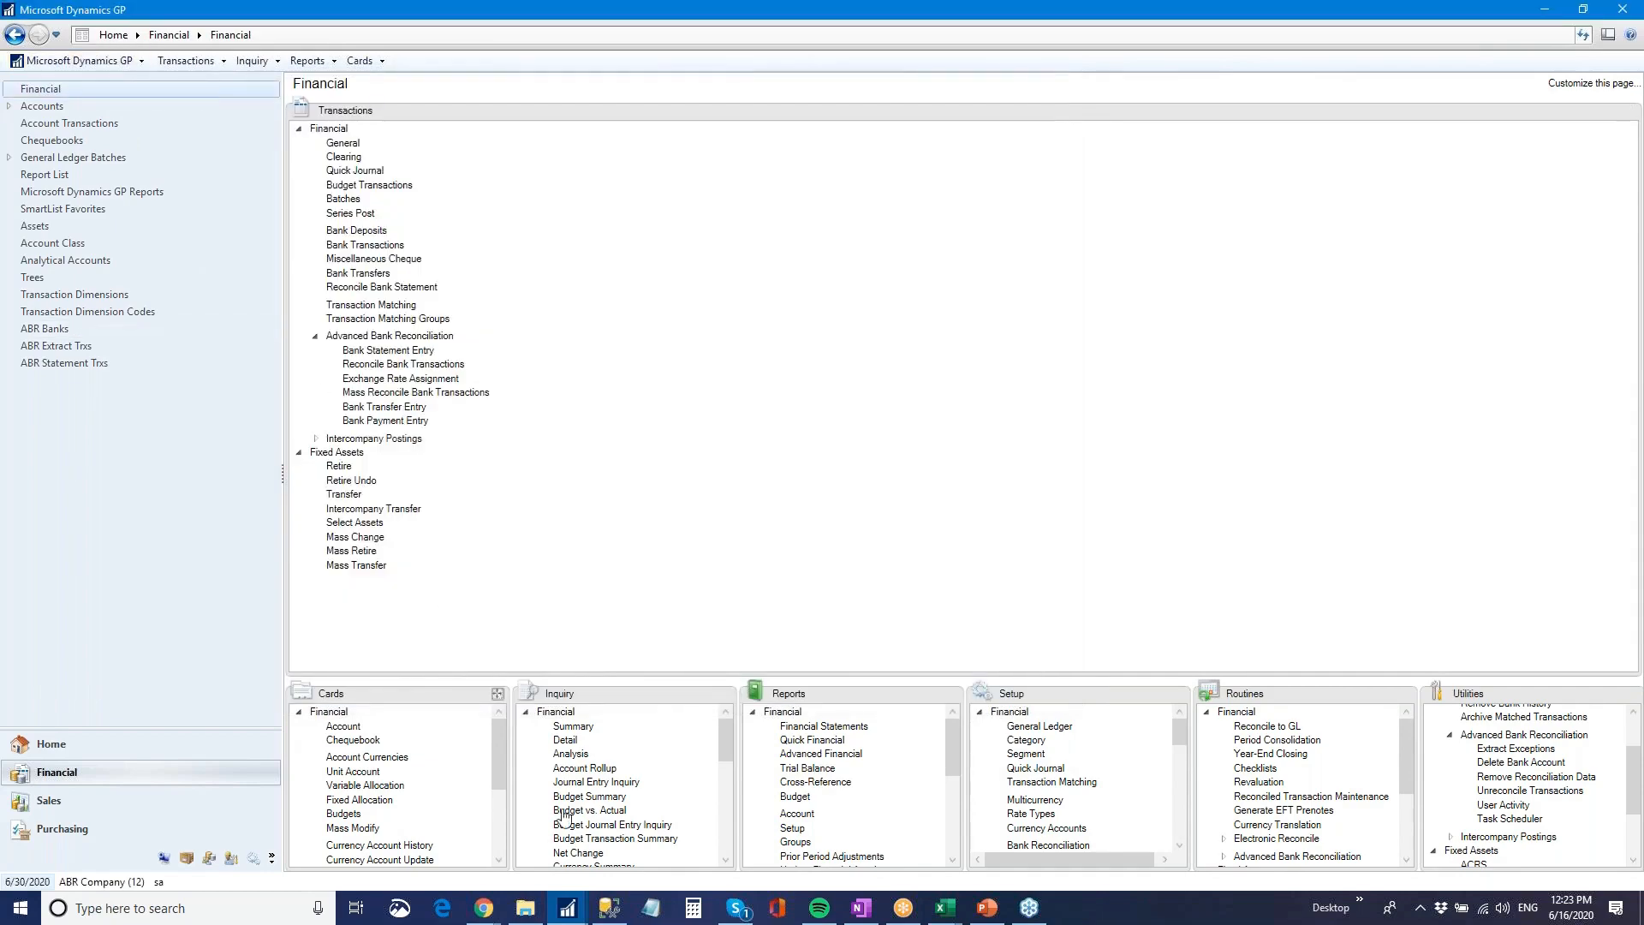
{"action": "left_click", "coordinate": [570, 914]}
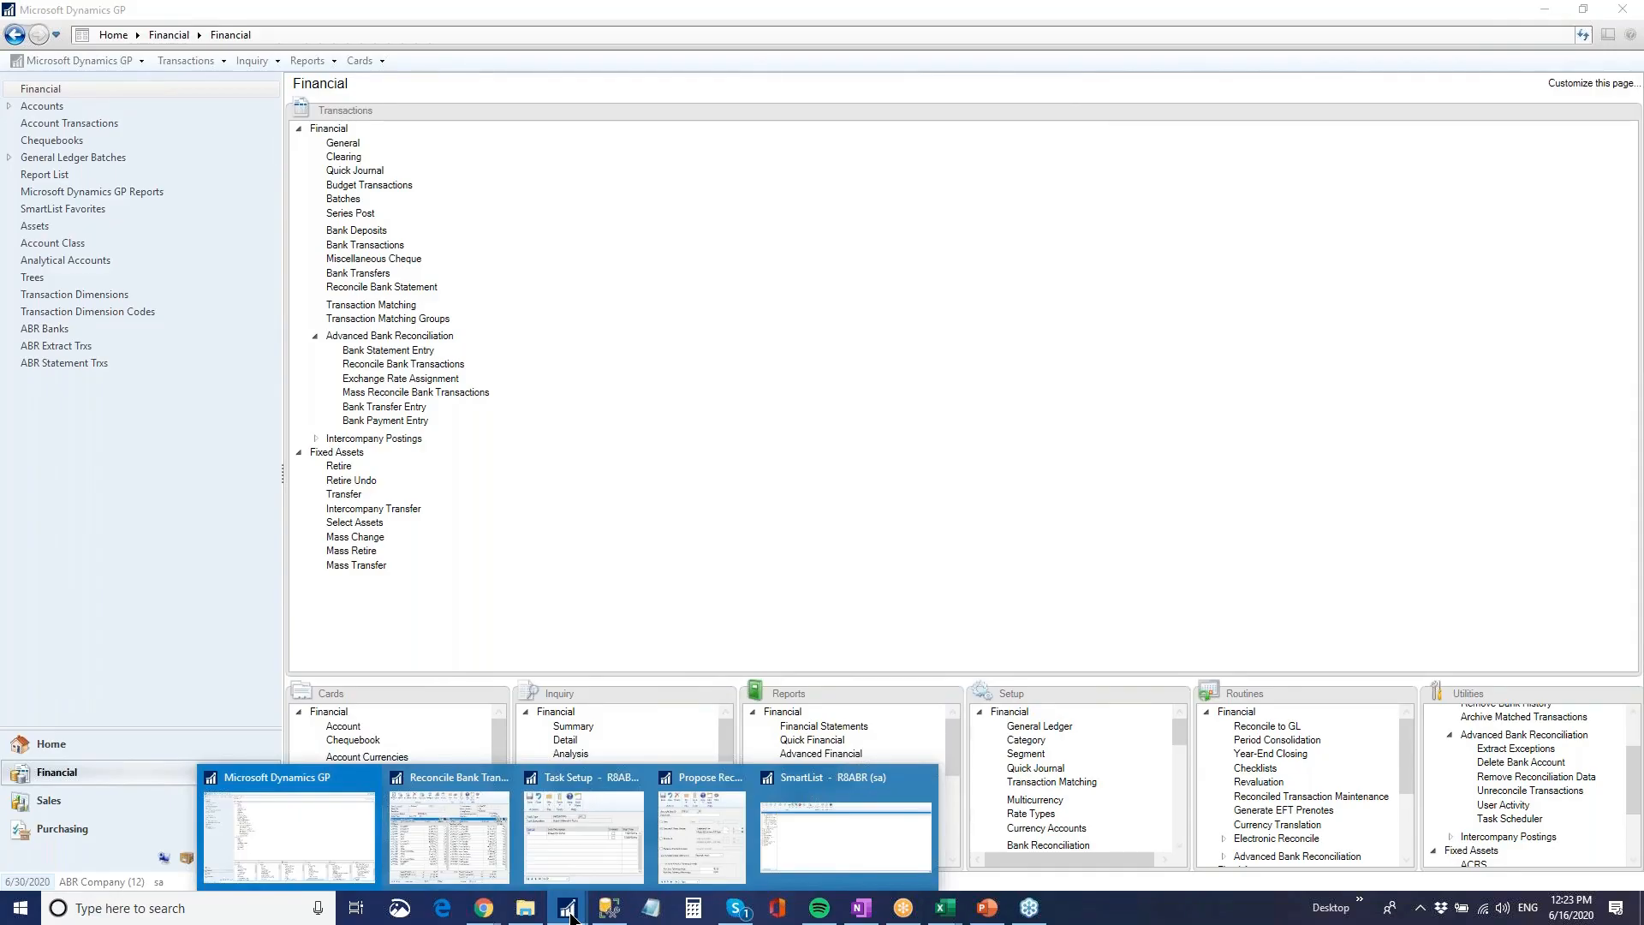
{"action": "left_click", "coordinate": [840, 842]}
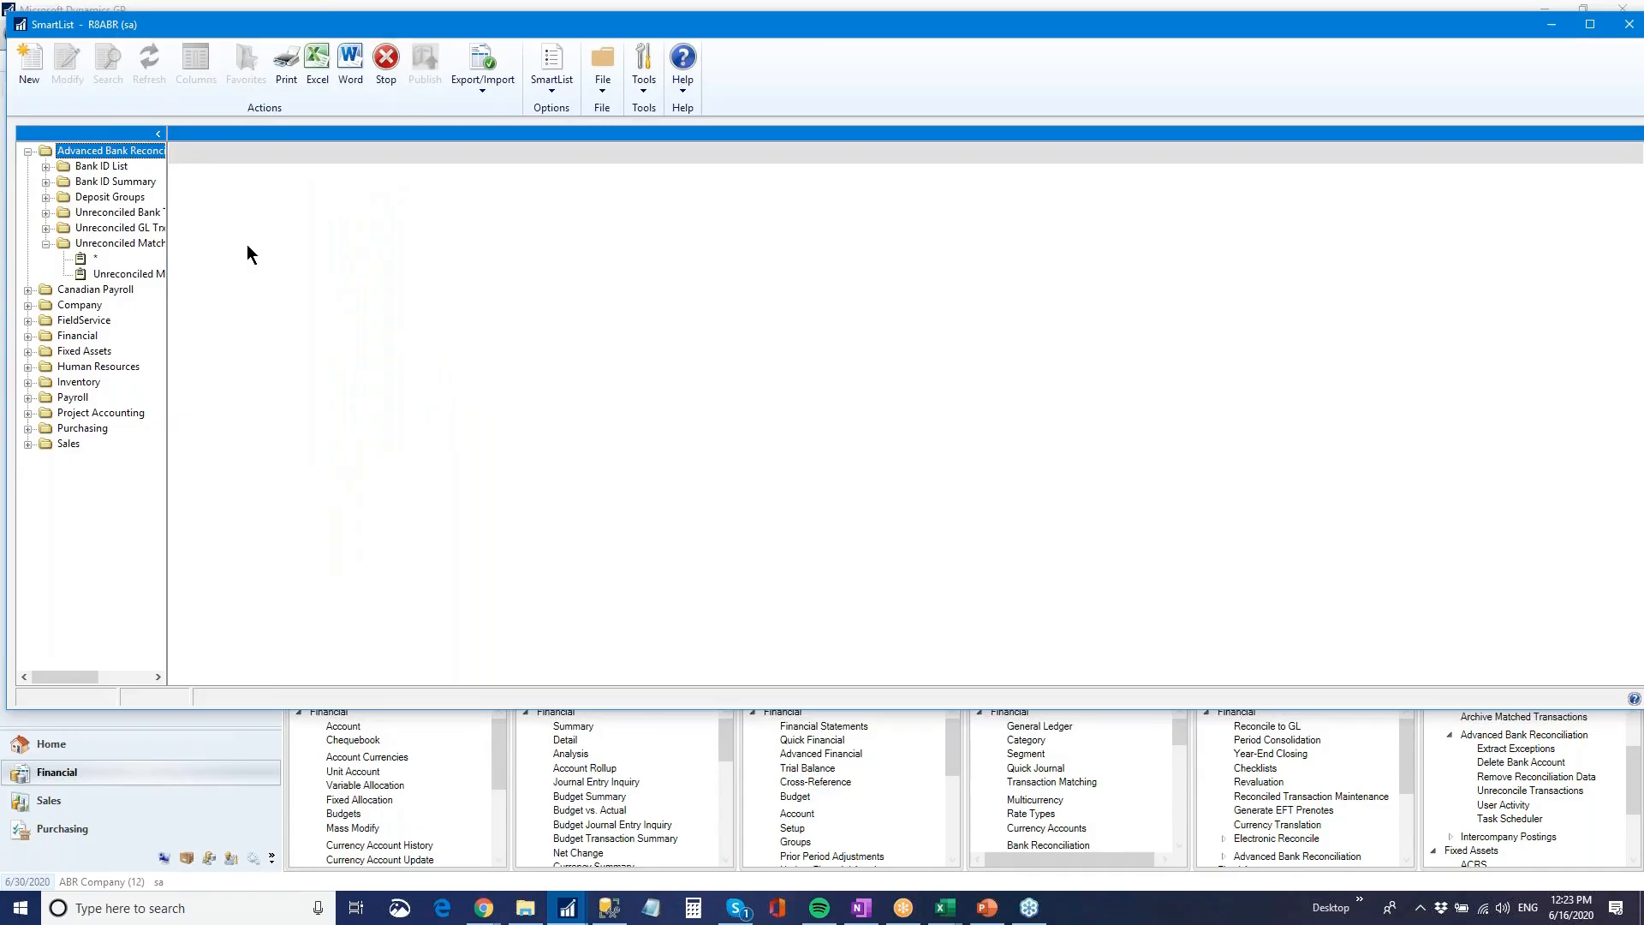
{"action": "left_click", "coordinate": [119, 274]}
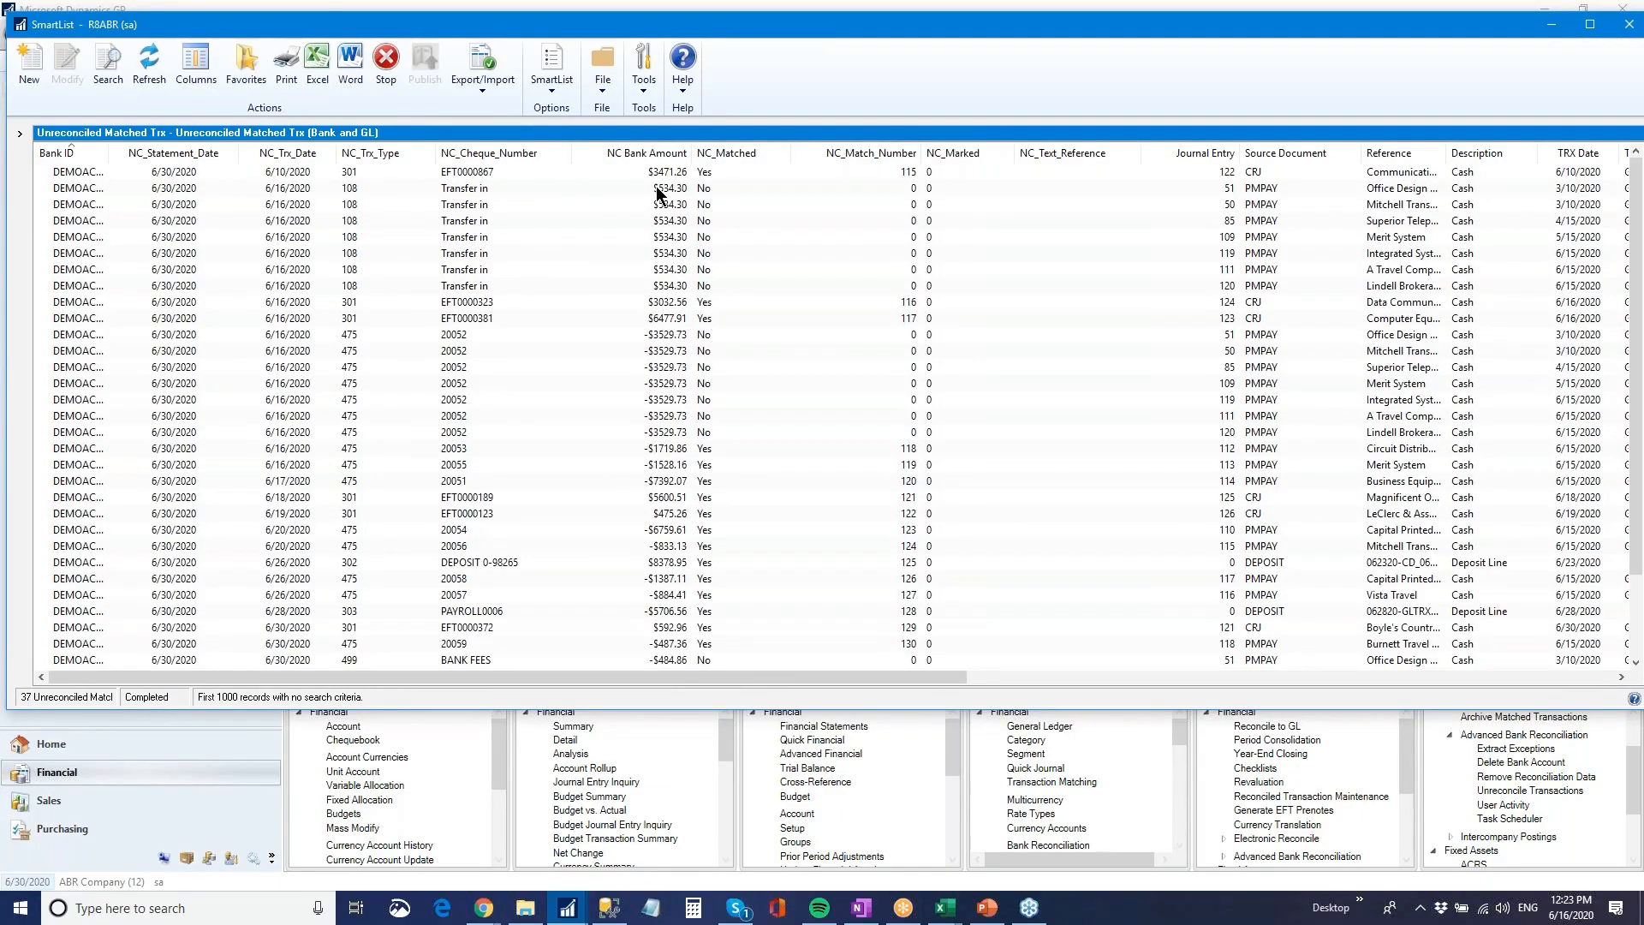
{"action": "left_click", "coordinate": [62, 174]}
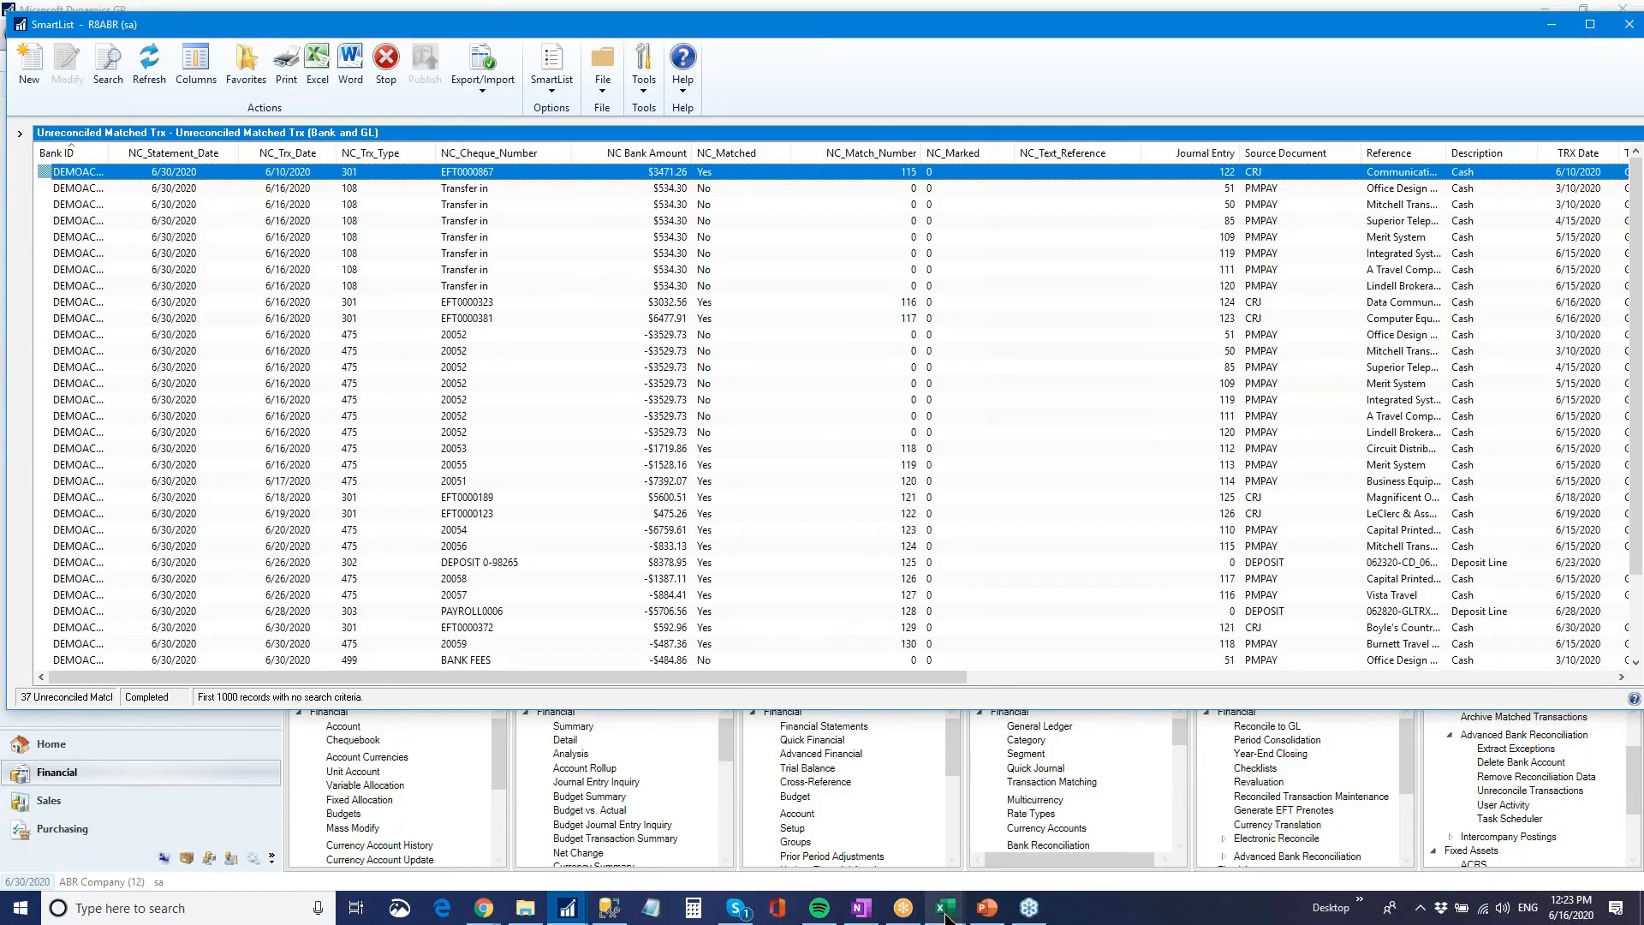
Switch to the Excel export of the unreconciled matched transactions and examine the bank columns, Bank ID through NC_Text_Reference, and the GL columns starting at Journal Entry
{"action": "mouse_move", "coordinate": [945, 916]}
{"action": "left_click", "coordinate": [915, 845]}
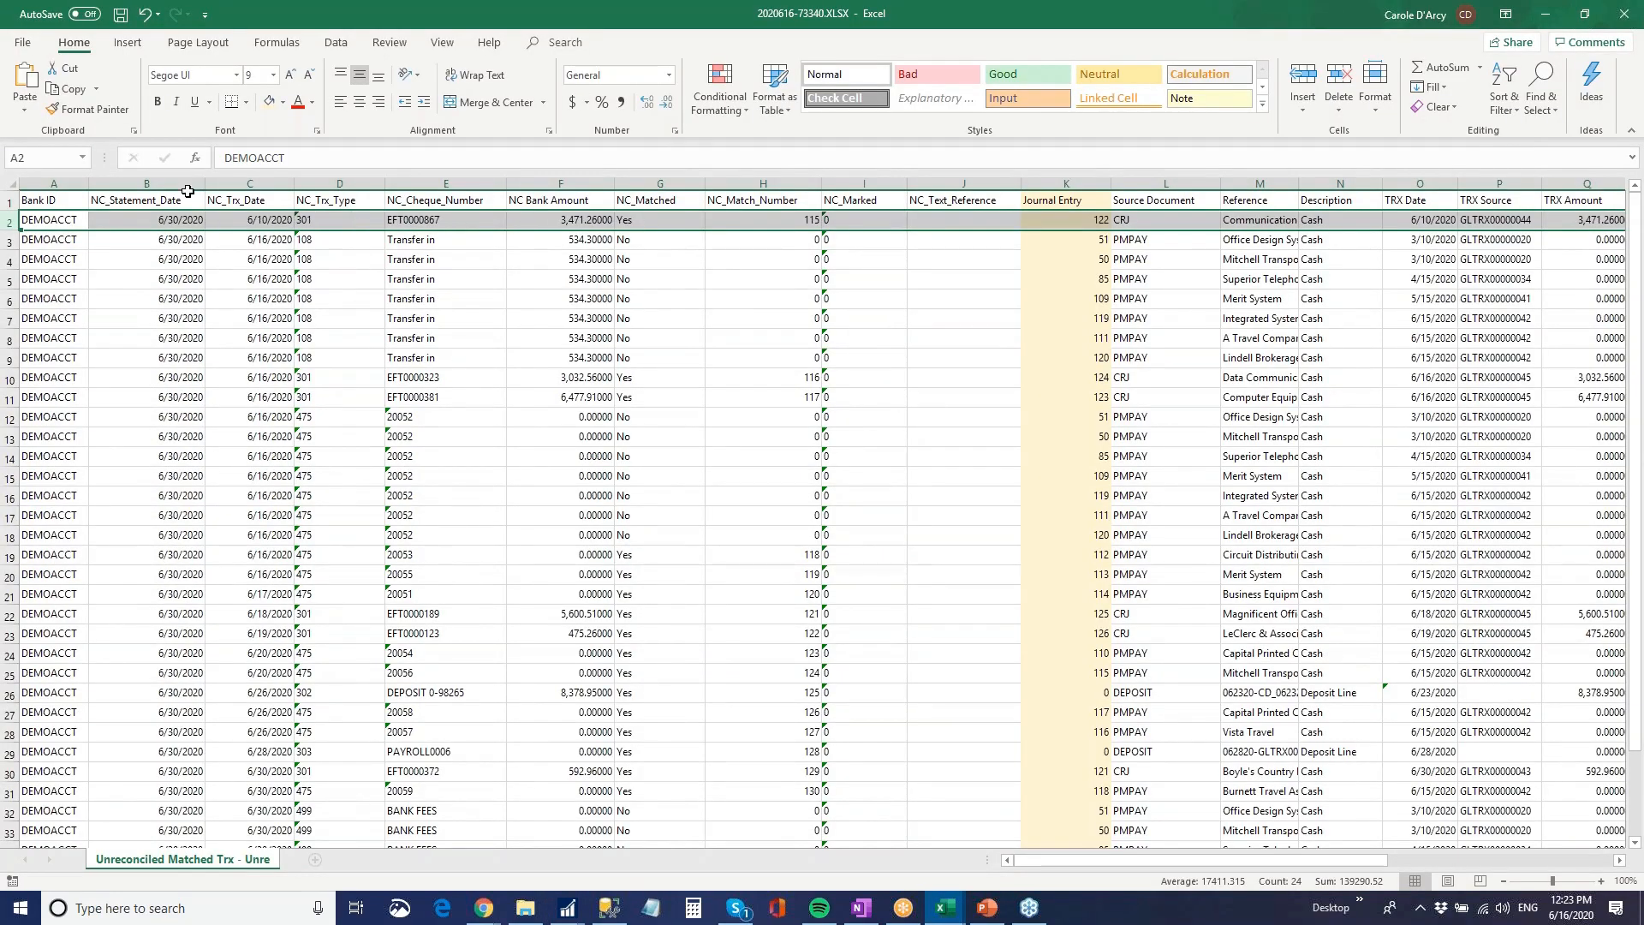
{"action": "left_click_drag", "start_coordinate": [53, 183], "coordinate": [934, 183]}
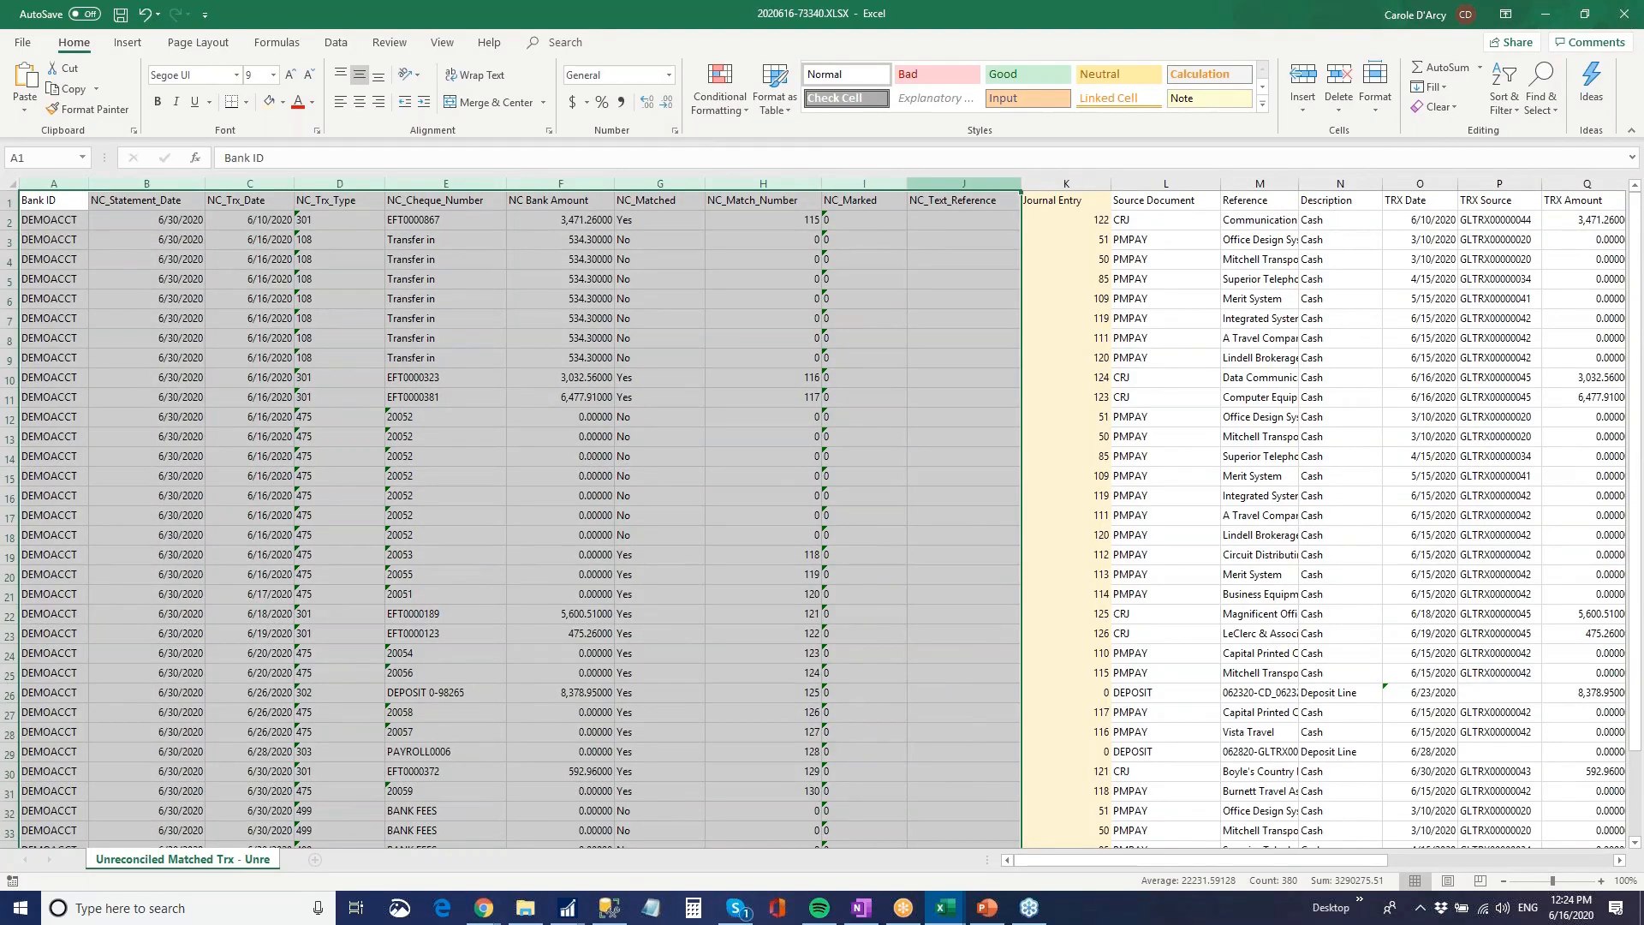
{"action": "left_click", "coordinate": [1078, 180]}
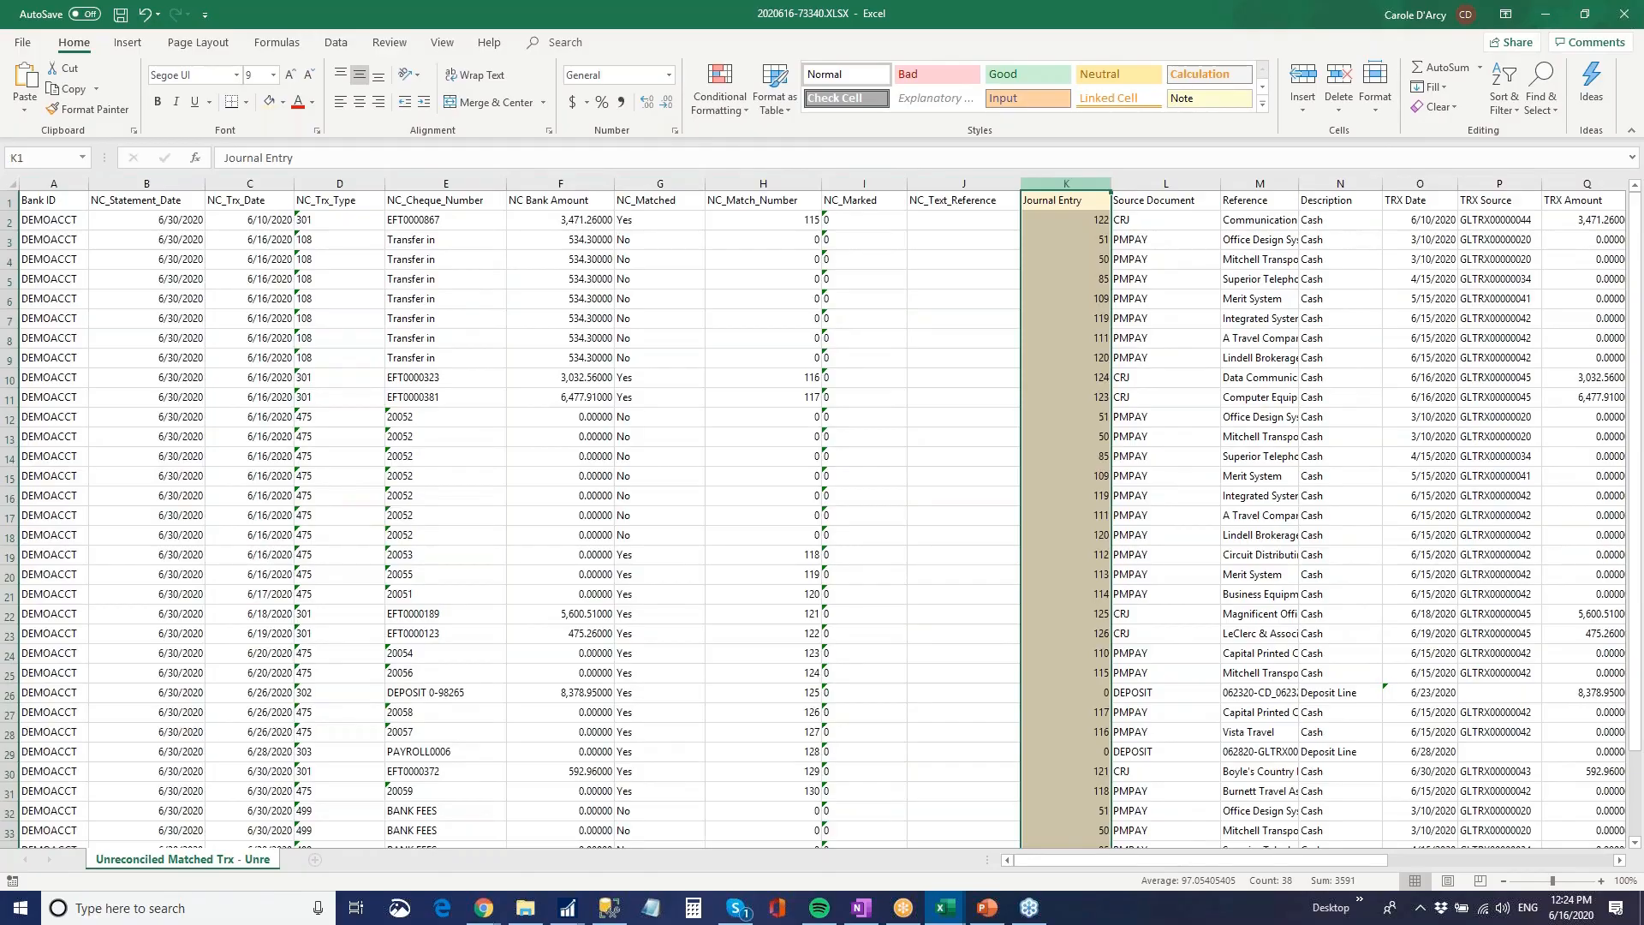
{"action": "left_click_drag", "start_coordinate": [1078, 181], "coordinate": [17, 181]}
{"action": "left_click", "coordinate": [65, 224]}
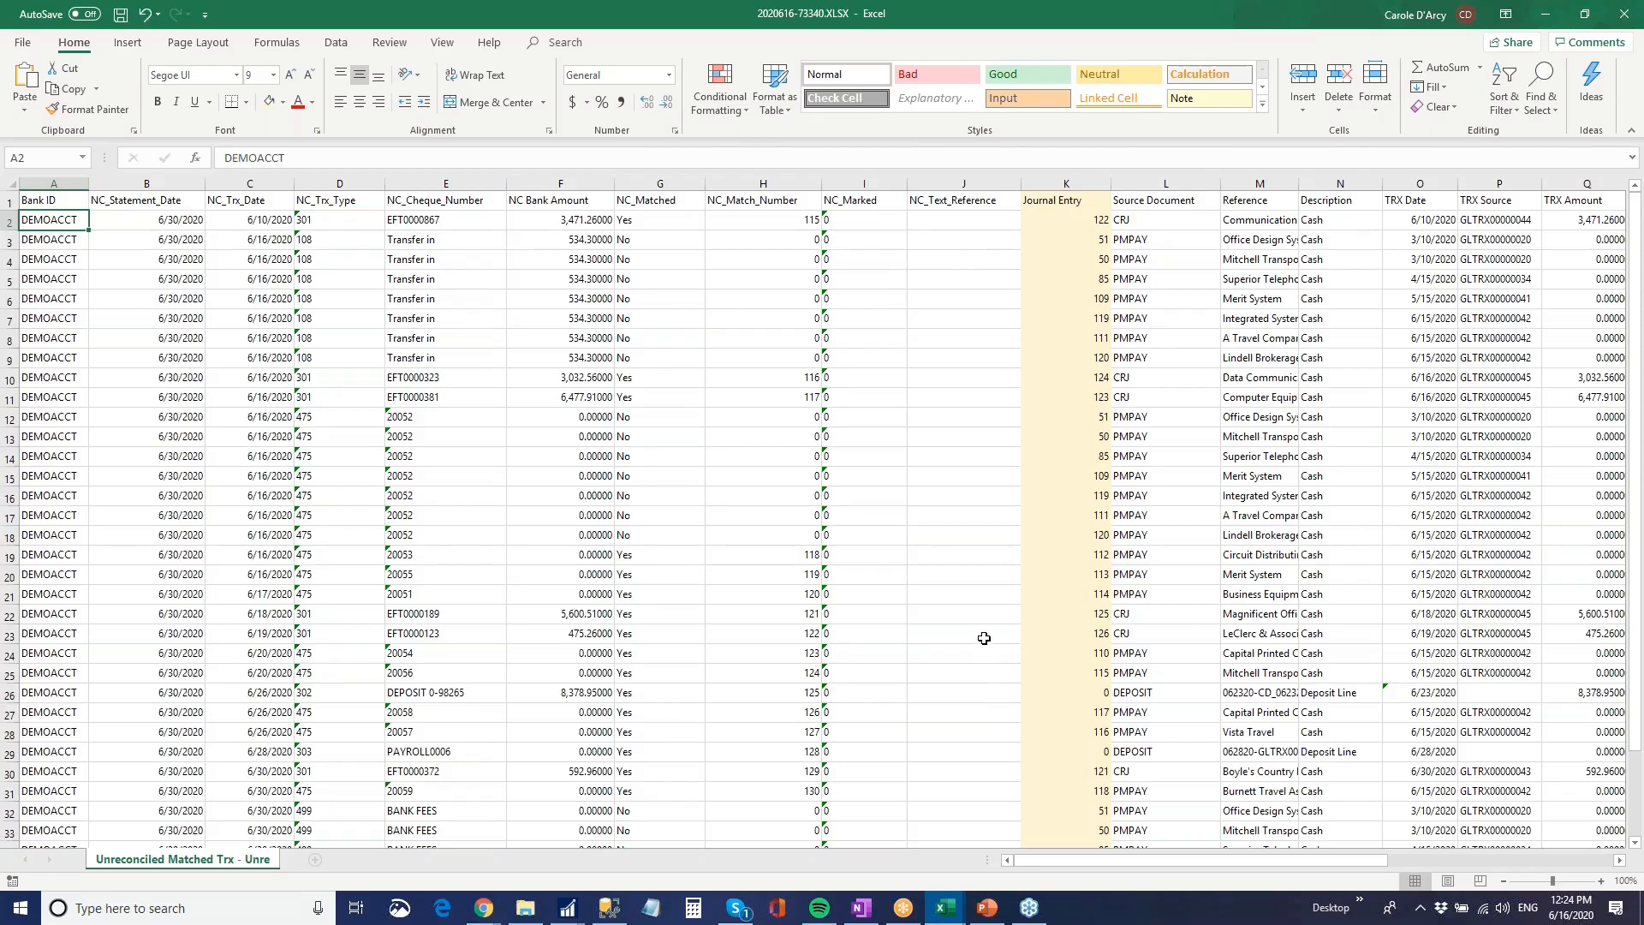
Return to Reconcile Bank Transactions in Dynamics GP, display only the unmatched entries, and review the GP transactions from the first one
{"action": "left_click", "coordinate": [568, 908]}
{"action": "left_click", "coordinate": [329, 832]}
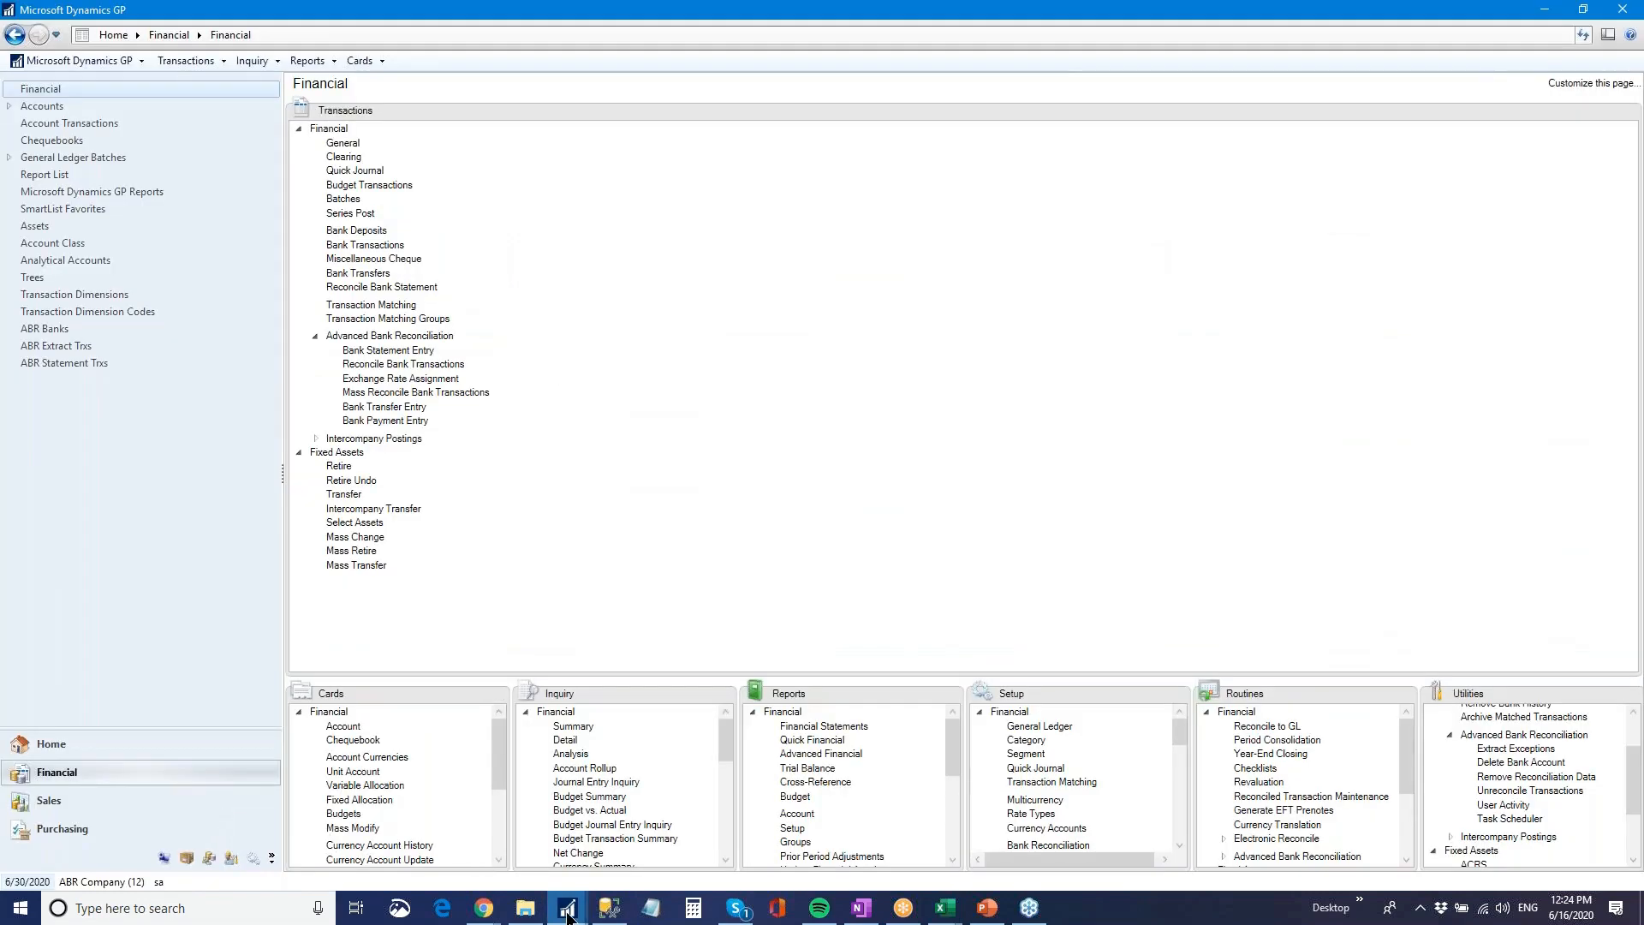
{"action": "mouse_move", "coordinate": [568, 907]}
{"action": "left_click", "coordinate": [460, 843]}
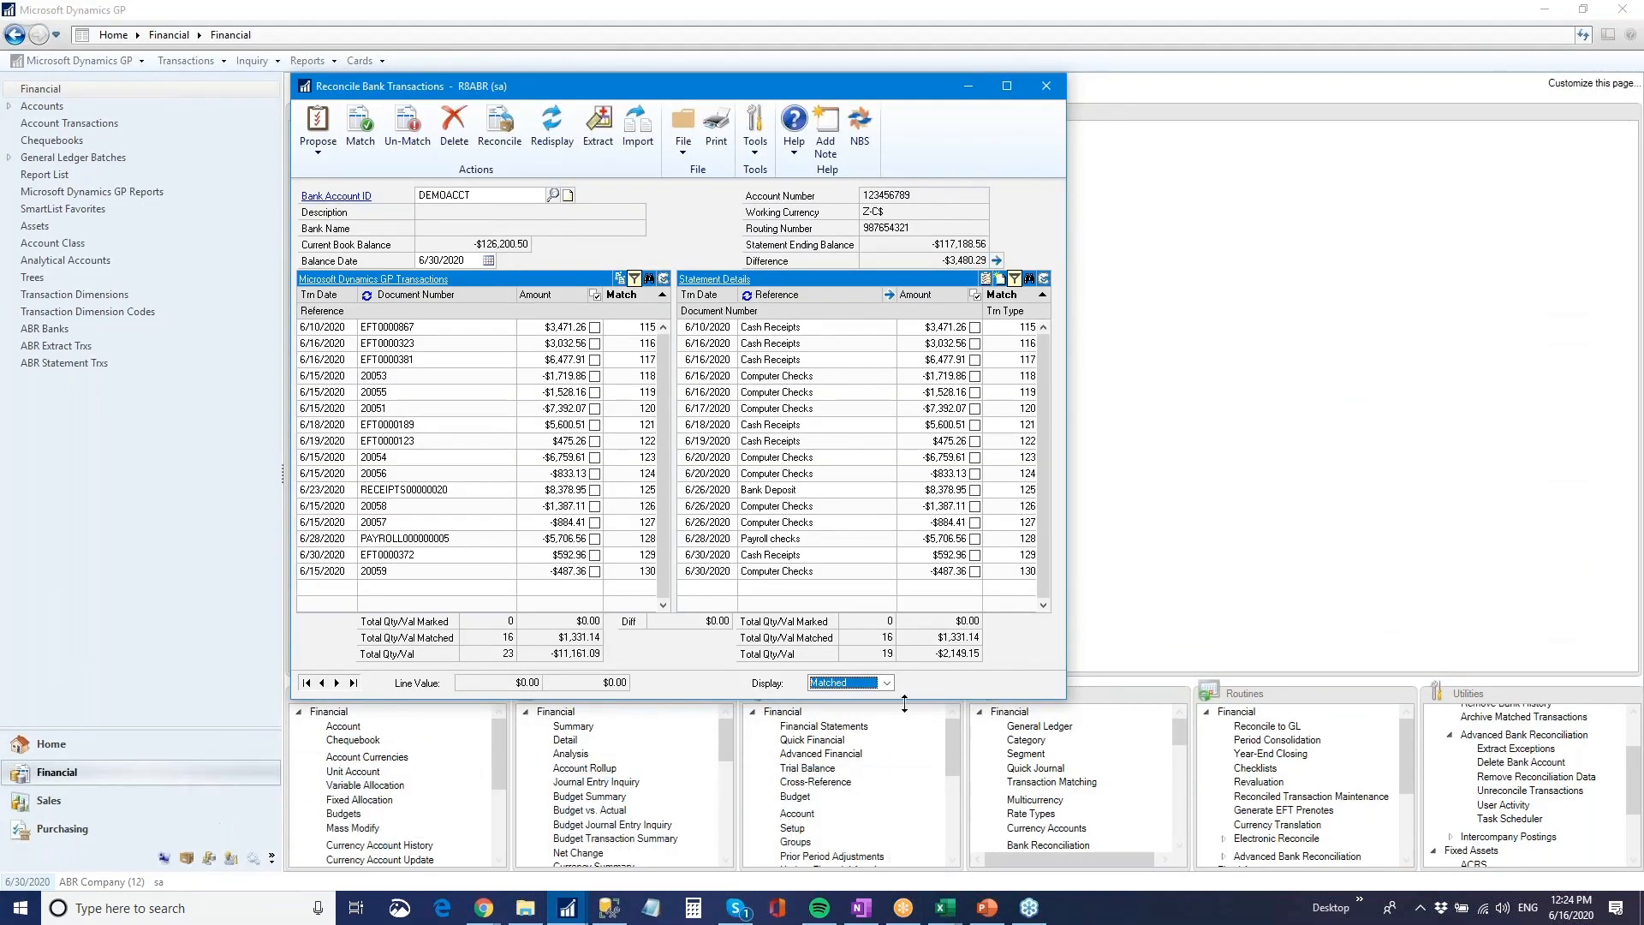
{"action": "left_click", "coordinate": [888, 683]}
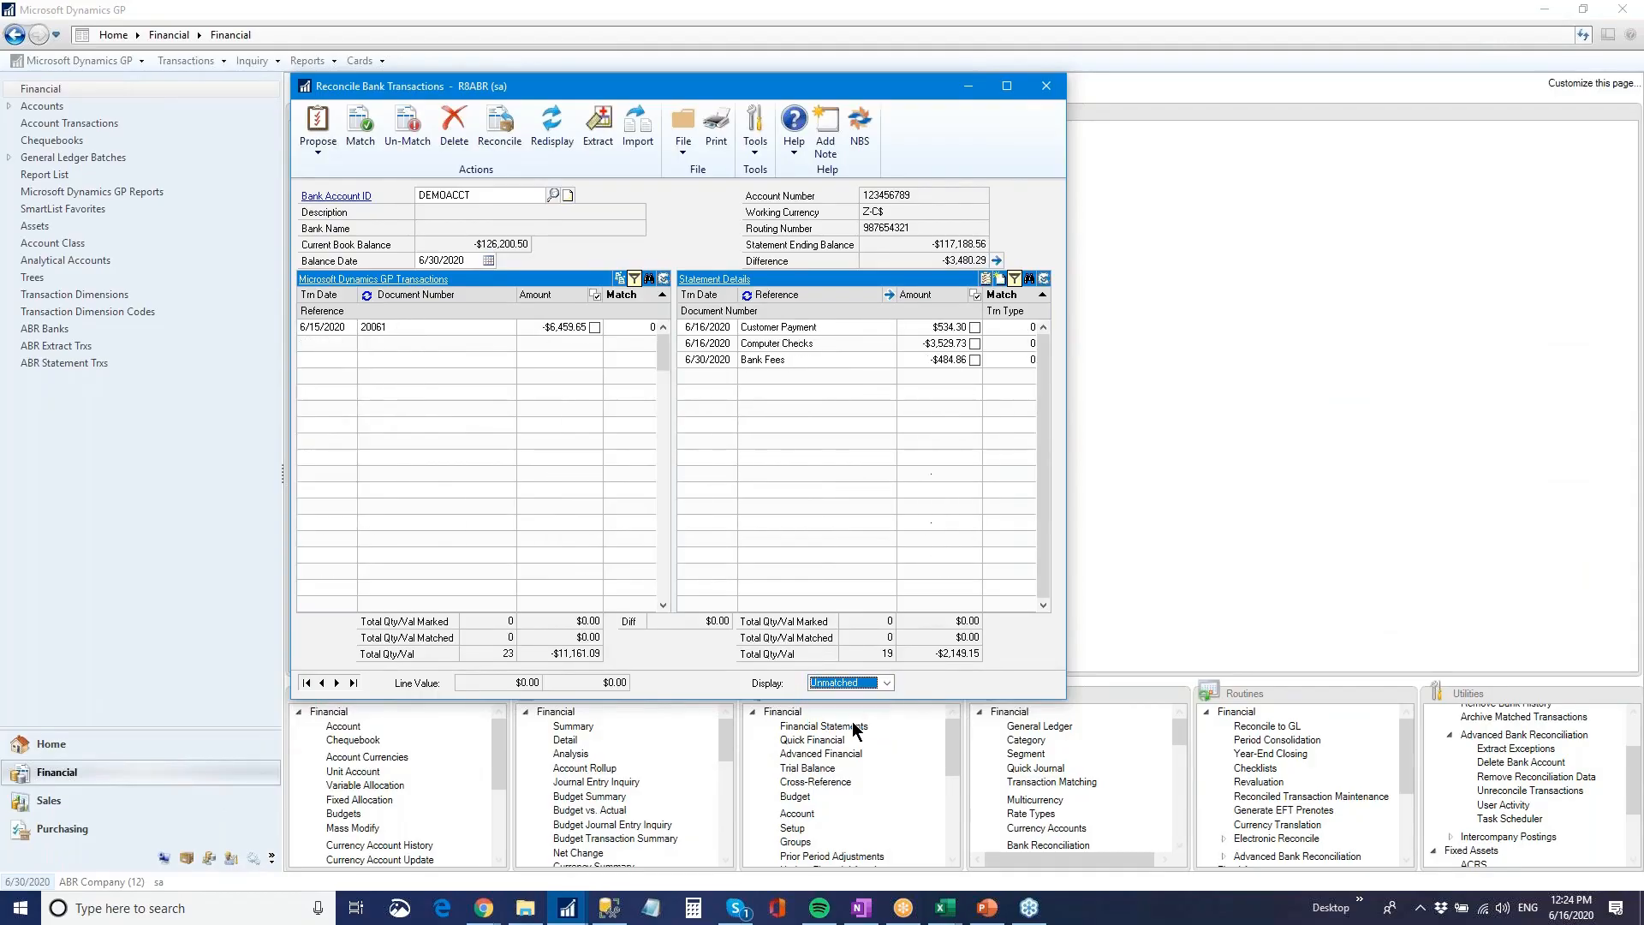
{"action": "left_click", "coordinate": [664, 326]}
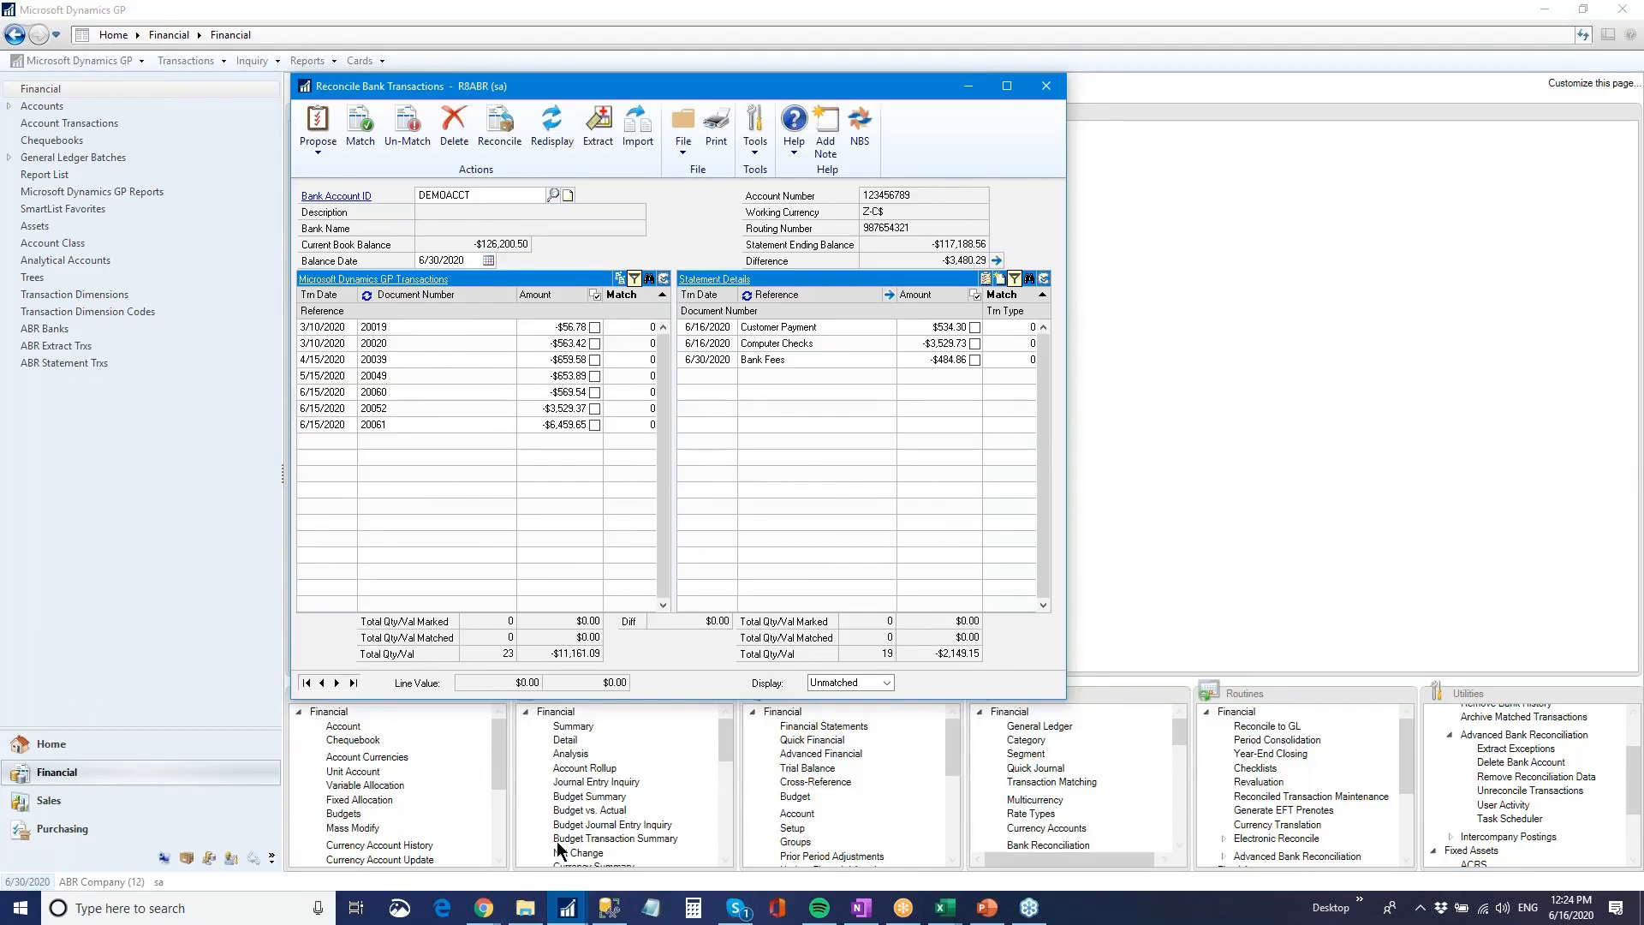
Open the Unreconciled GL Trx_ALL list in SmartList to examine the GL transactions and their match numbers
{"action": "mouse_move", "coordinate": [567, 914]}
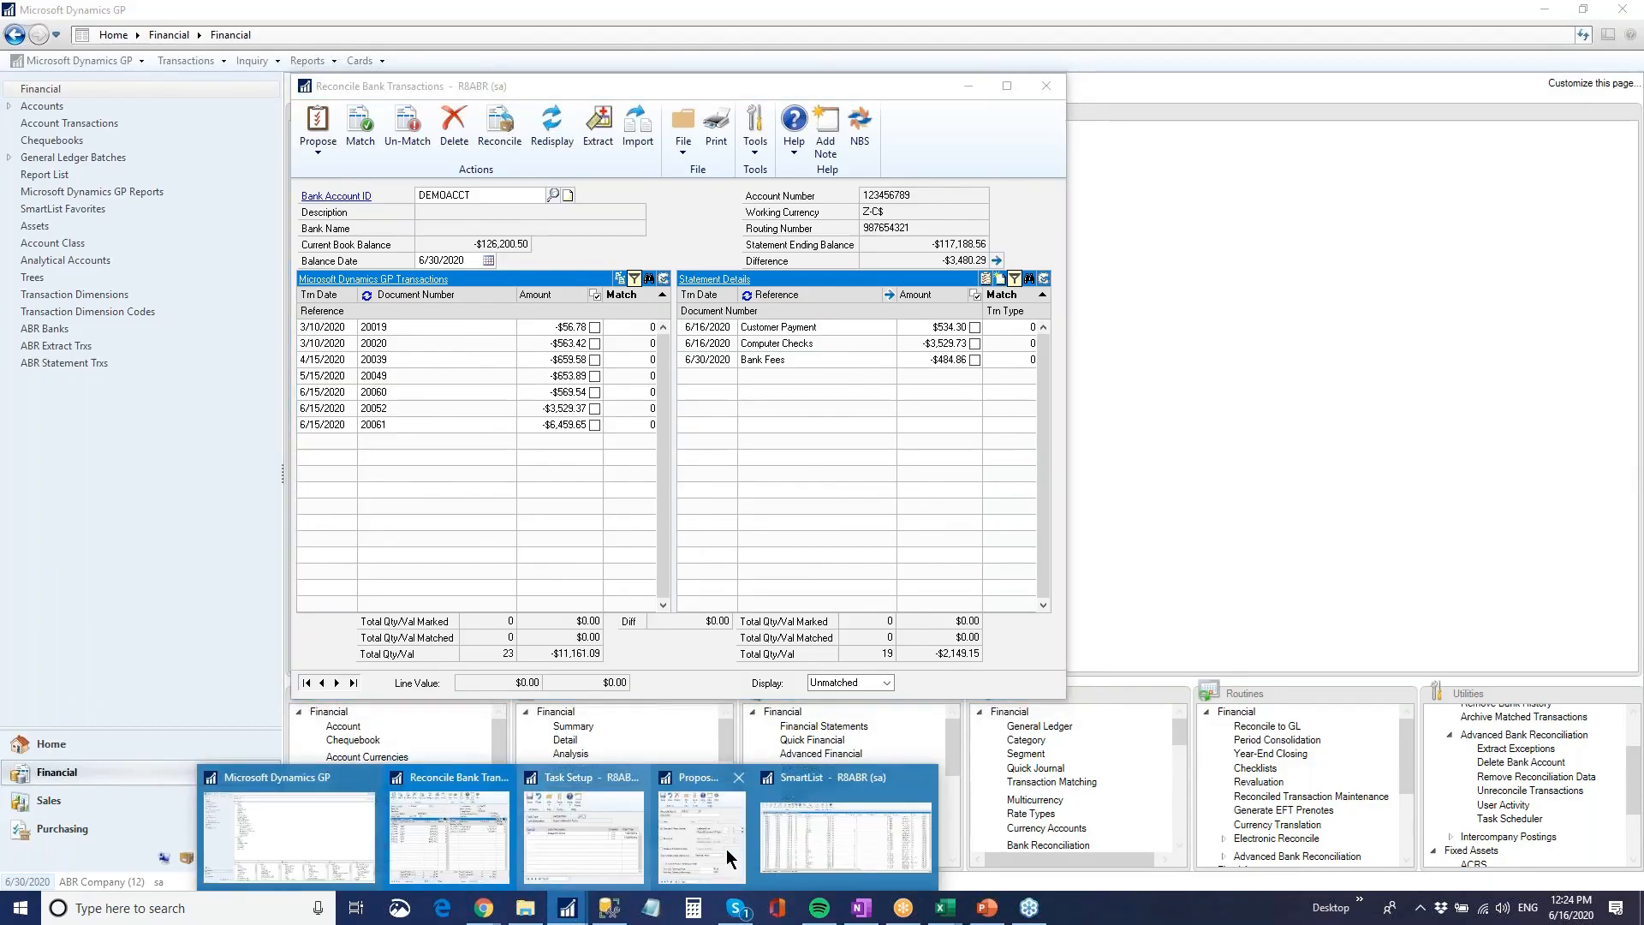
{"action": "left_click", "coordinate": [842, 838]}
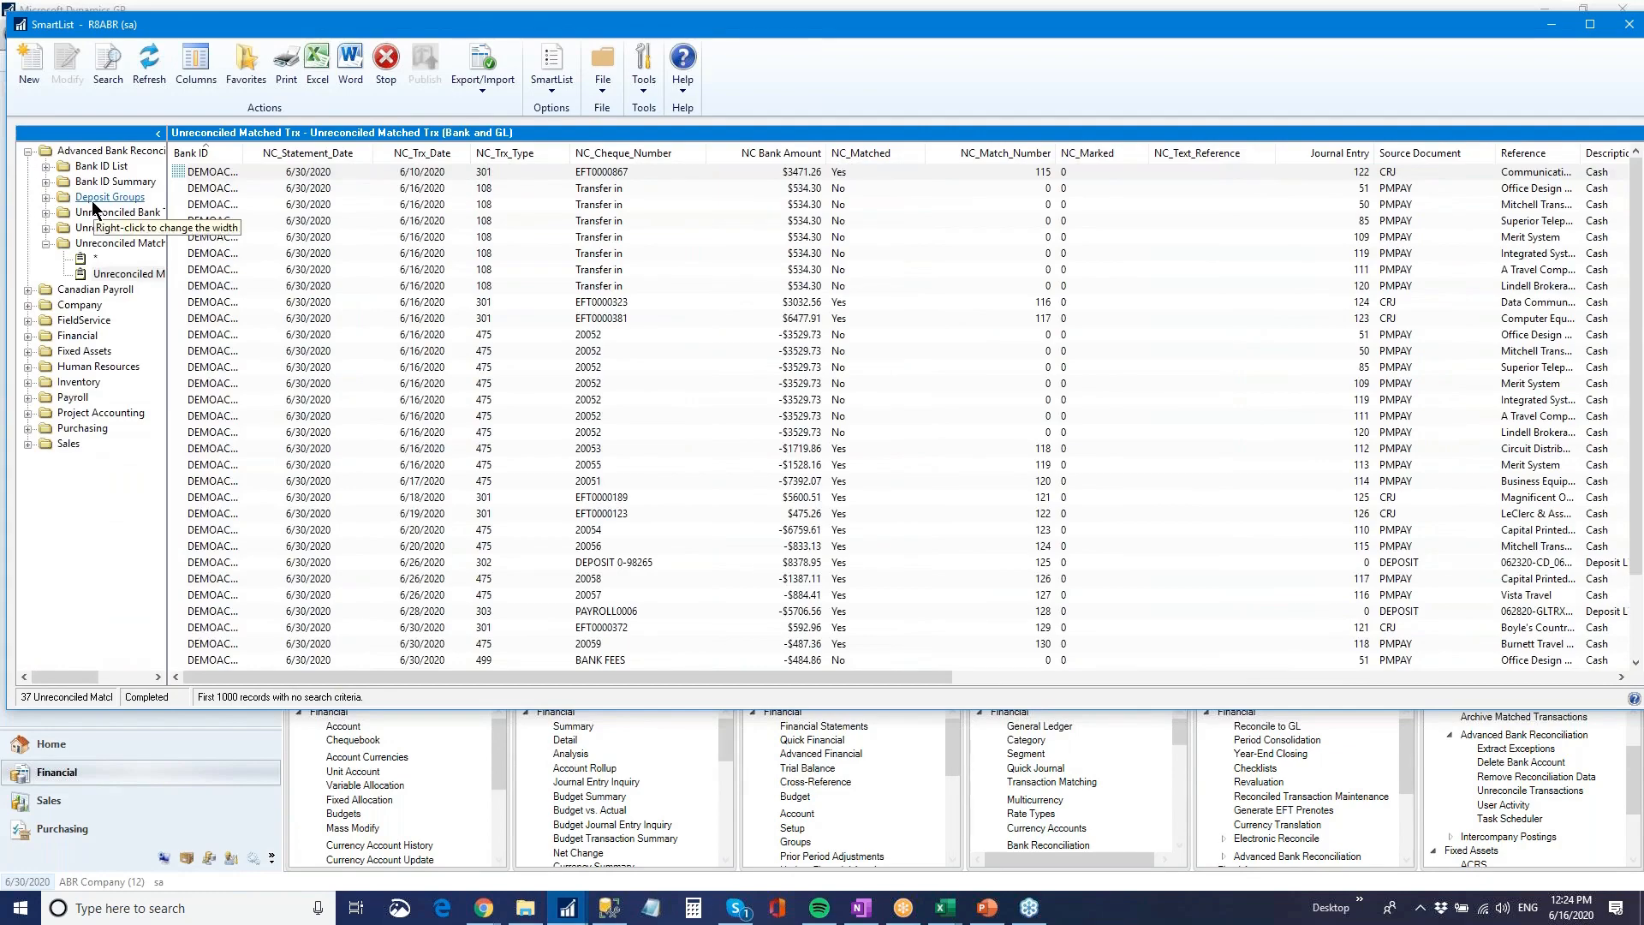
{"action": "left_click", "coordinate": [46, 228]}
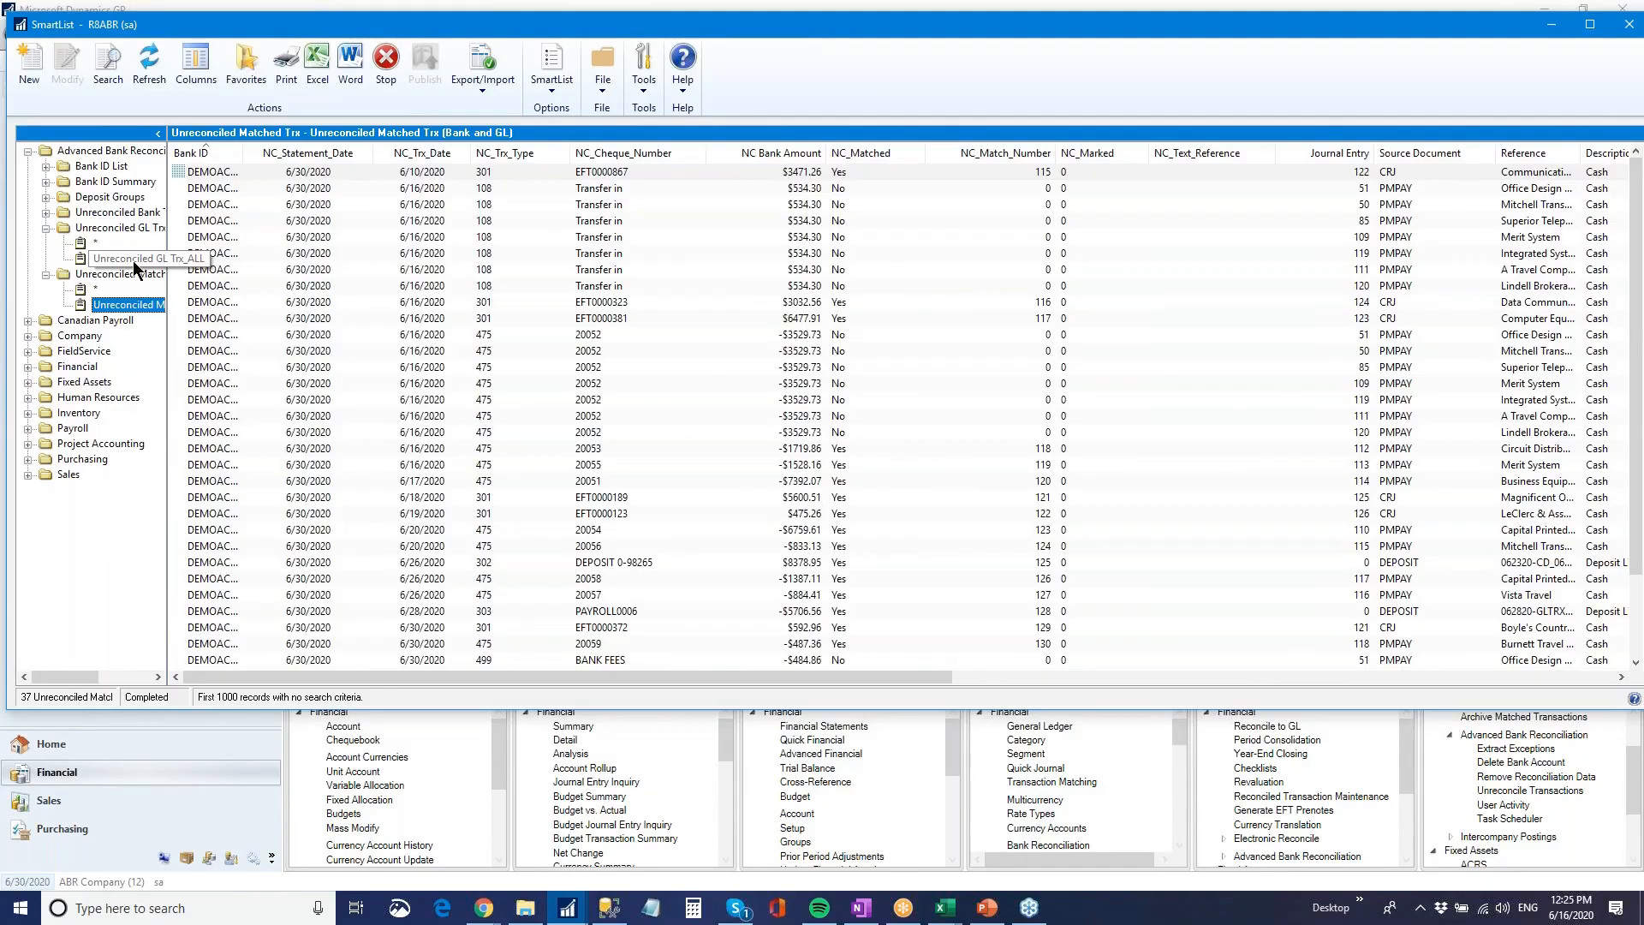
{"action": "left_click", "coordinate": [133, 260]}
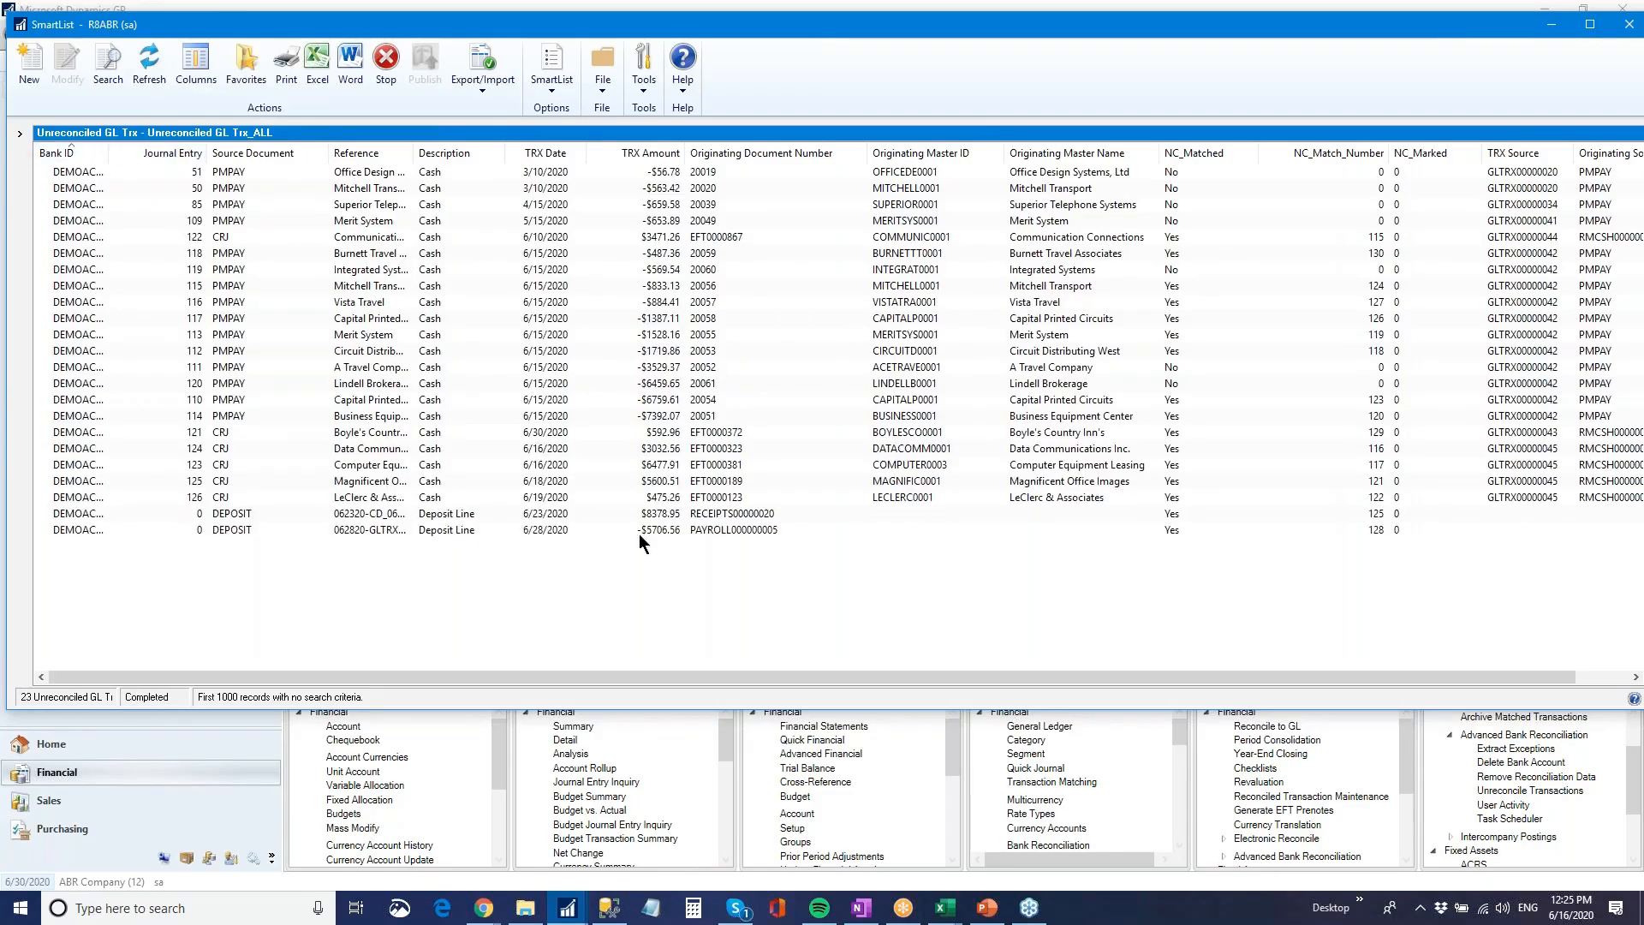
Return from SmartList to the unmatched bank transactions, review the Bank Fees statement line and show the statement lines by document number
{"action": "left_click", "coordinate": [1333, 168]}
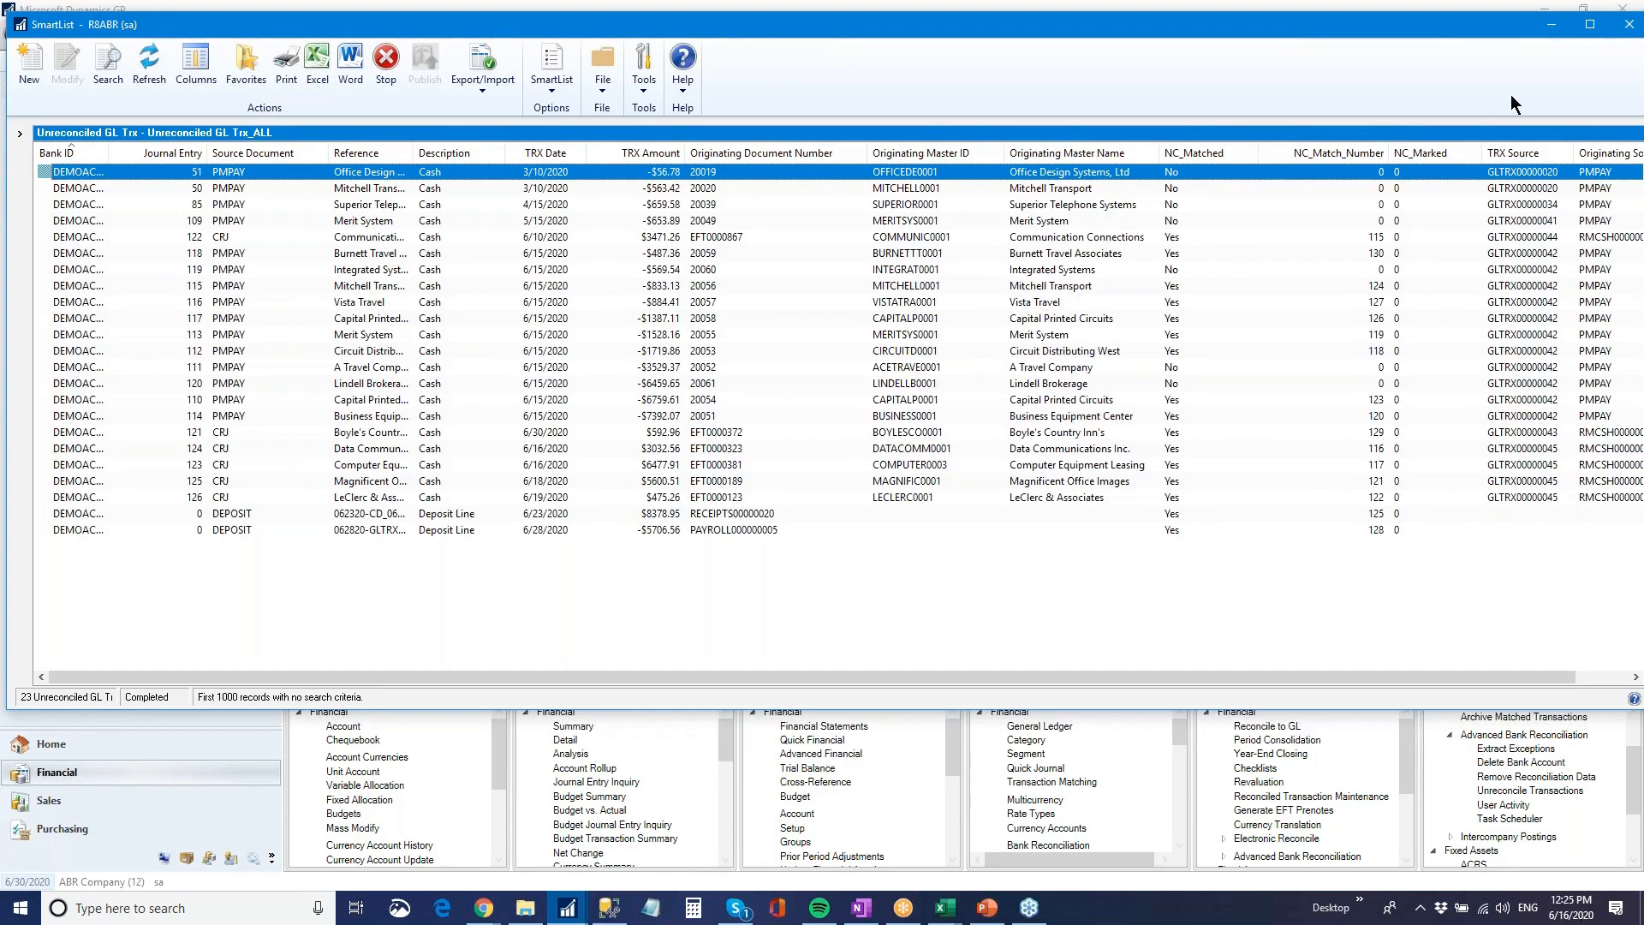
{"action": "left_click", "coordinate": [1550, 24]}
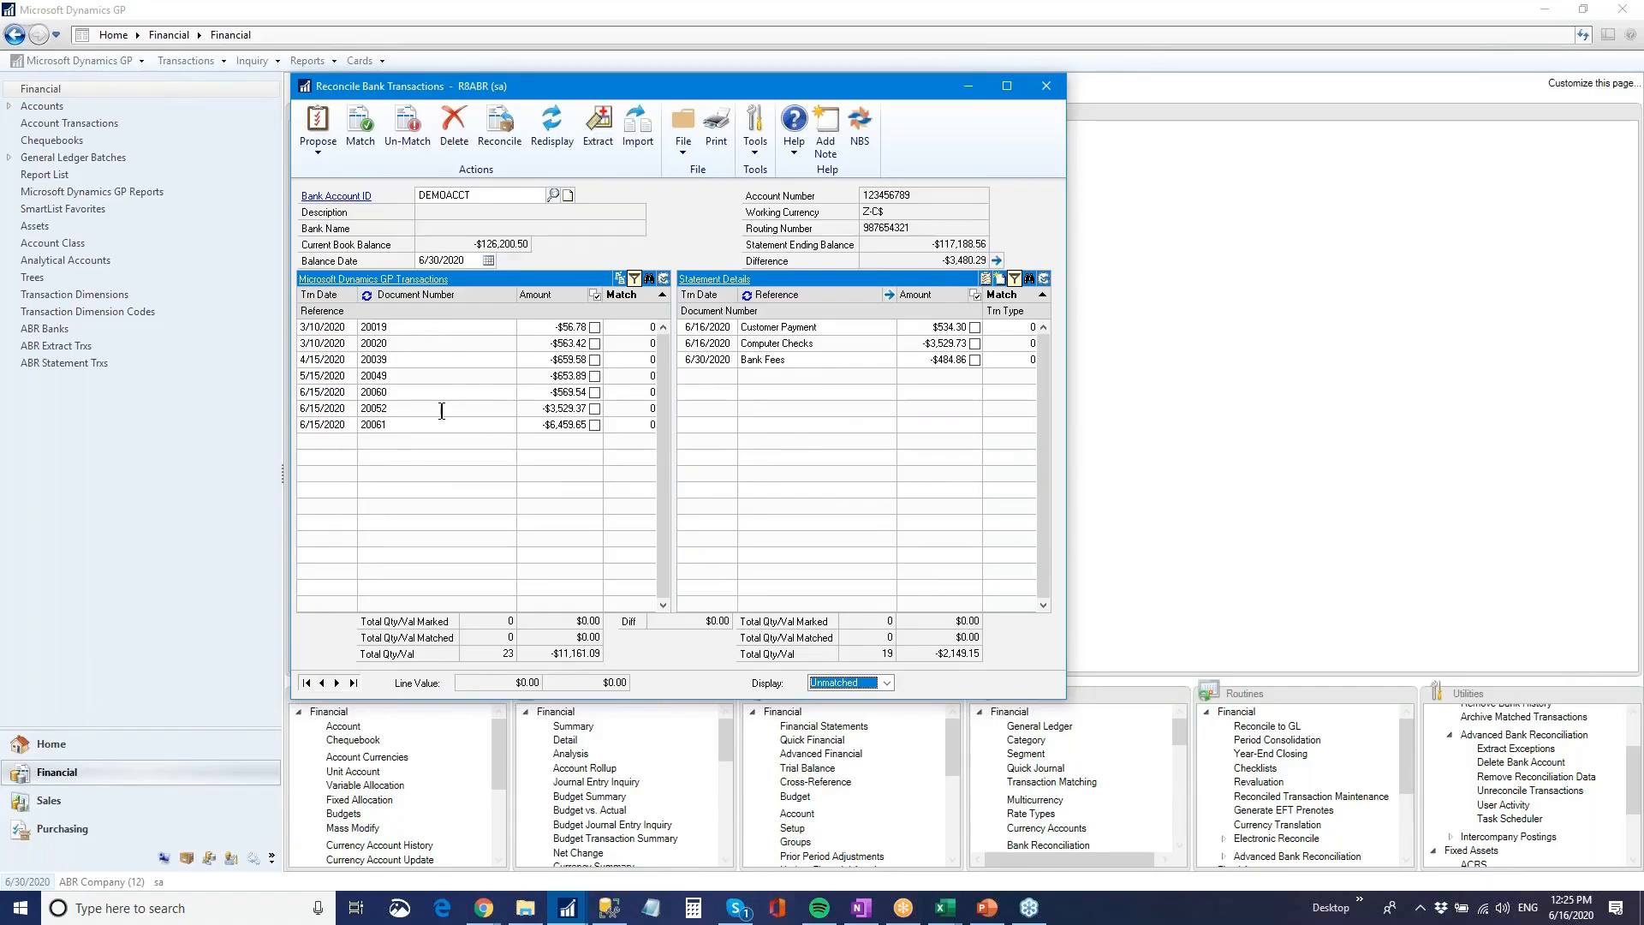
{"action": "left_click", "coordinate": [810, 360]}
{"action": "scroll", "coordinate": [751, 299], "scroll_direction": "down", "scroll_amount": 2}
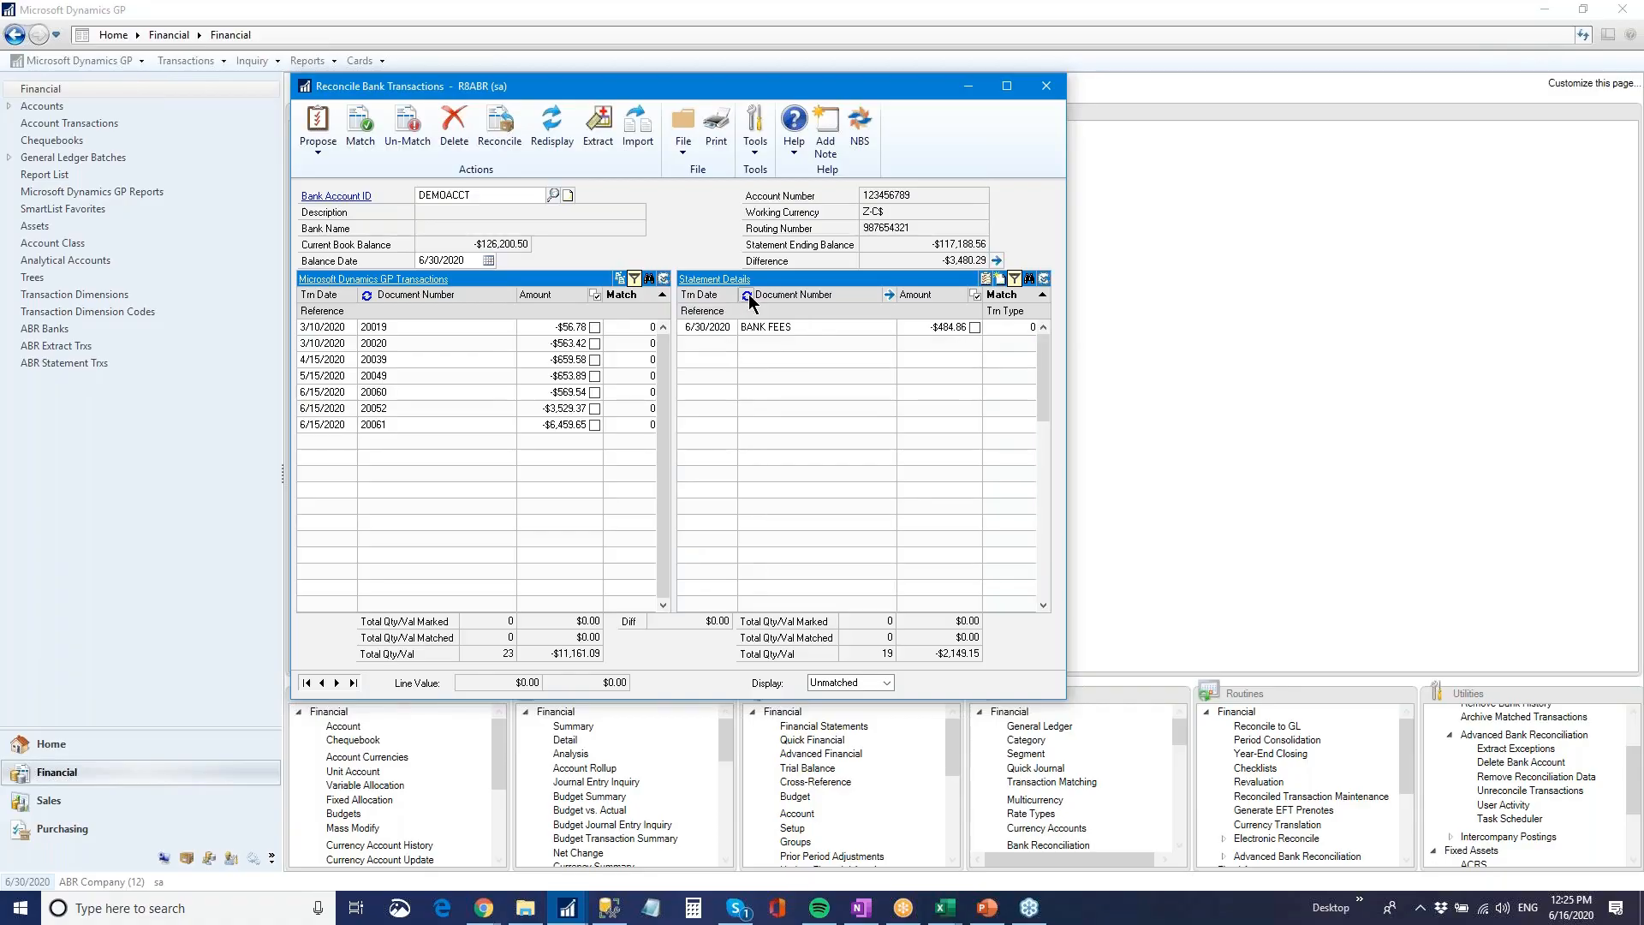
{"action": "left_click", "coordinate": [751, 296]}
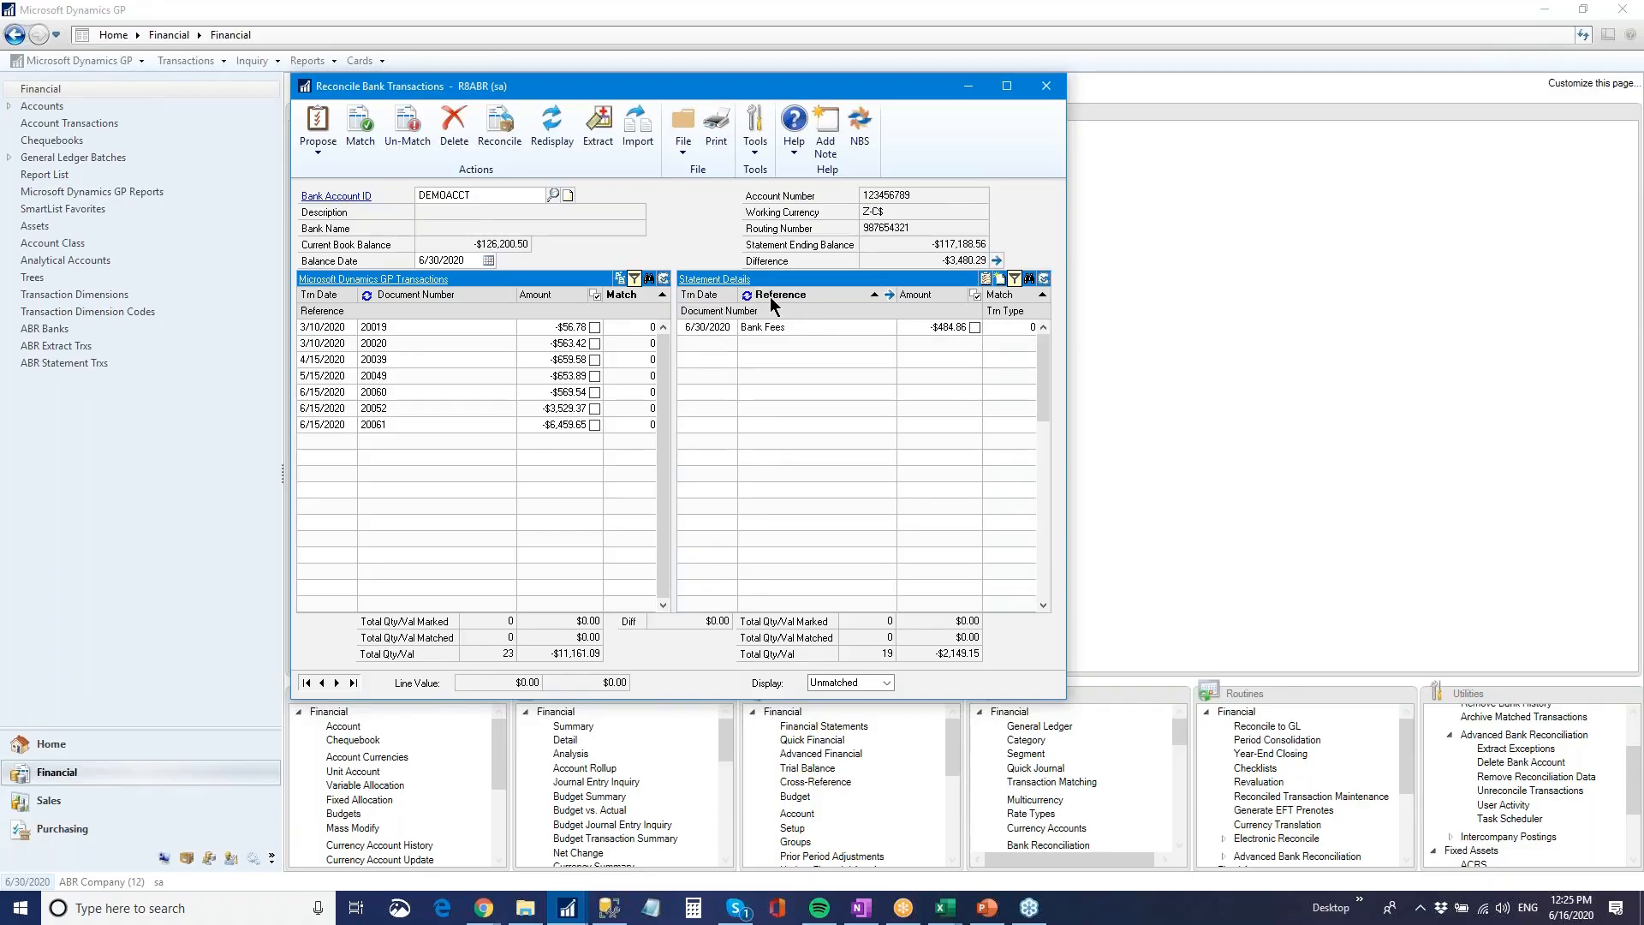
{"action": "left_click", "coordinate": [747, 295]}
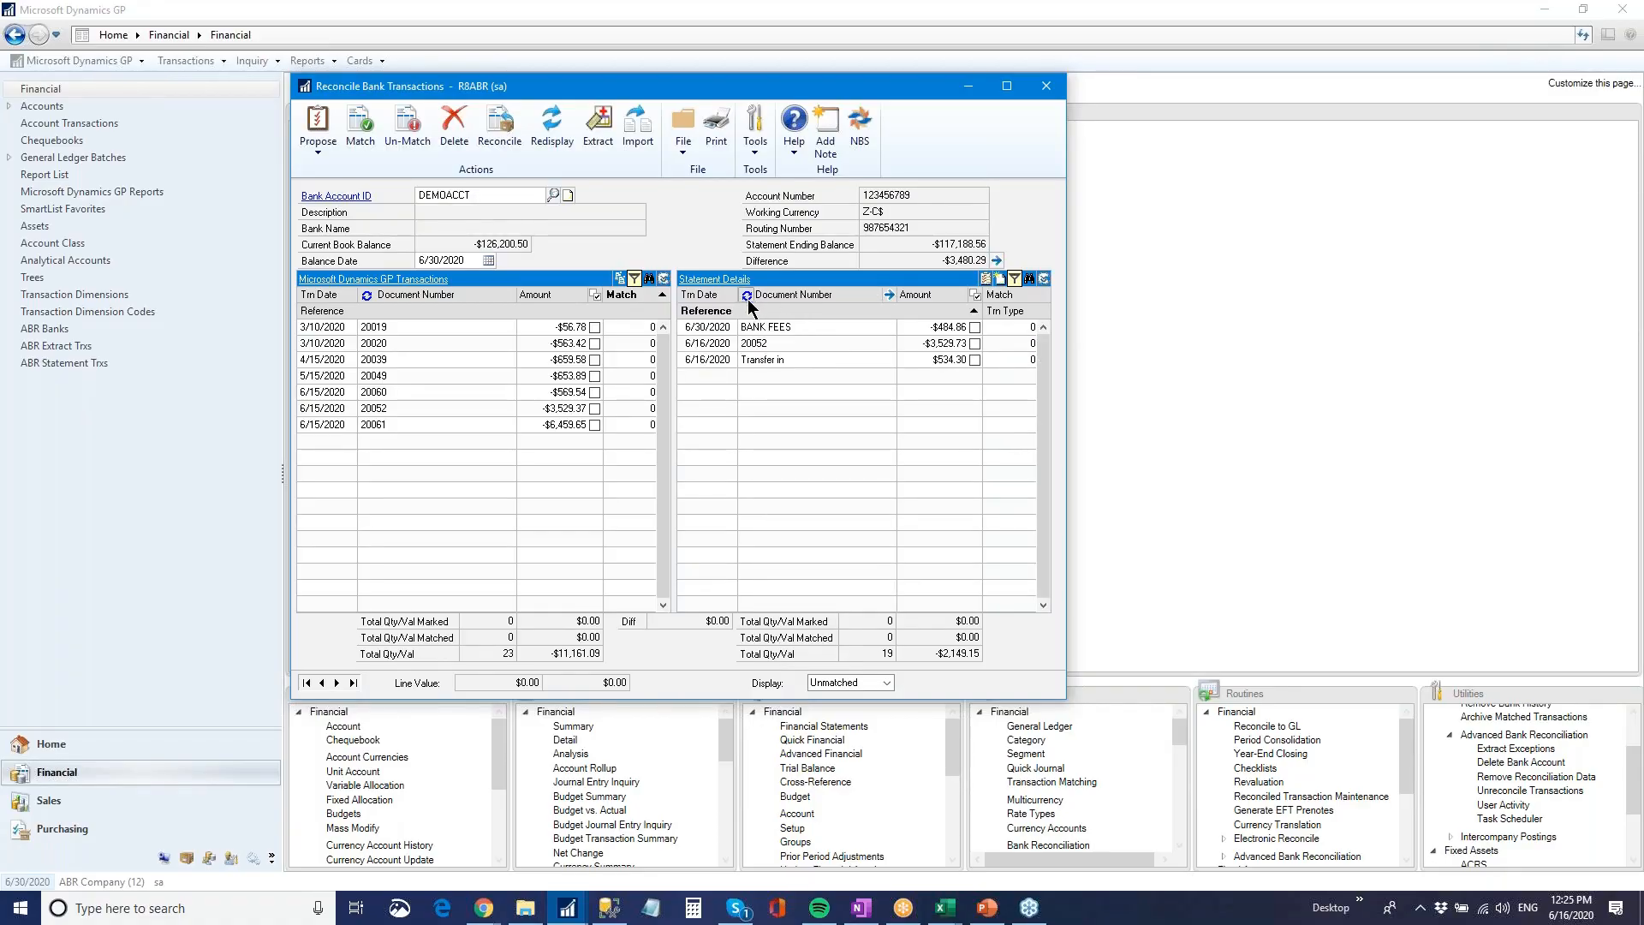
Mark GP transaction 20052 and the bank statement line with document number 20052 for matching
{"action": "left_click", "coordinate": [799, 344]}
{"action": "left_click", "coordinate": [624, 414]}
{"action": "left_click", "coordinate": [595, 409]}
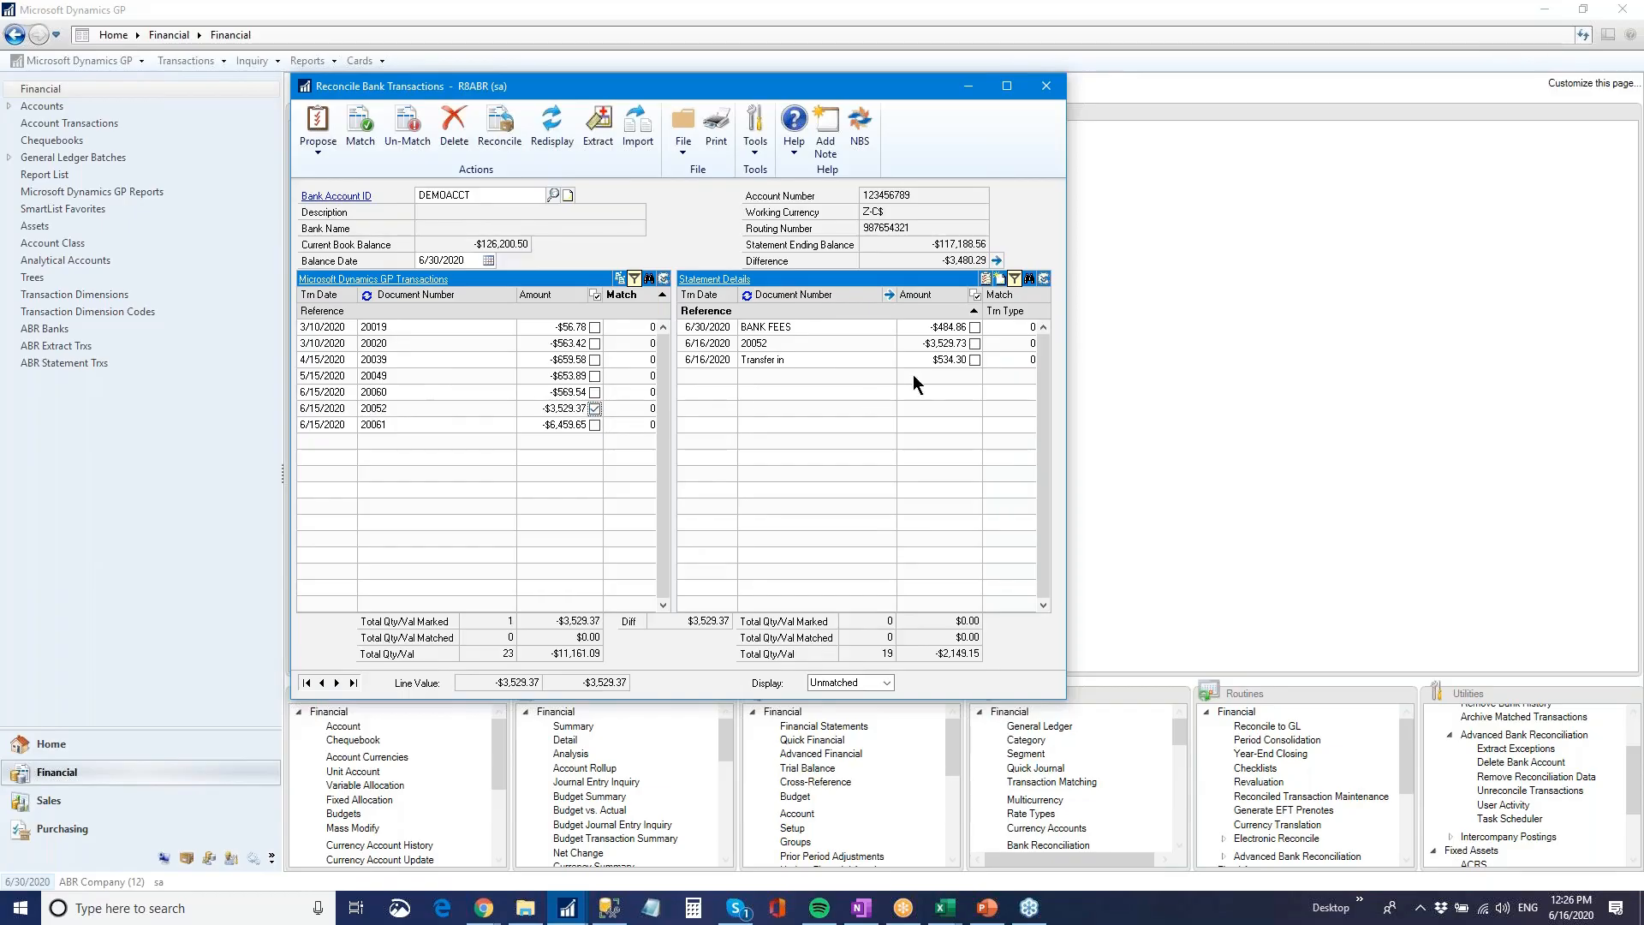
{"action": "left_click", "coordinate": [974, 344]}
Create a GL transaction entry for the difference between the marked lines, with the reference "Penny difference"
{"action": "left_click", "coordinate": [1000, 280]}
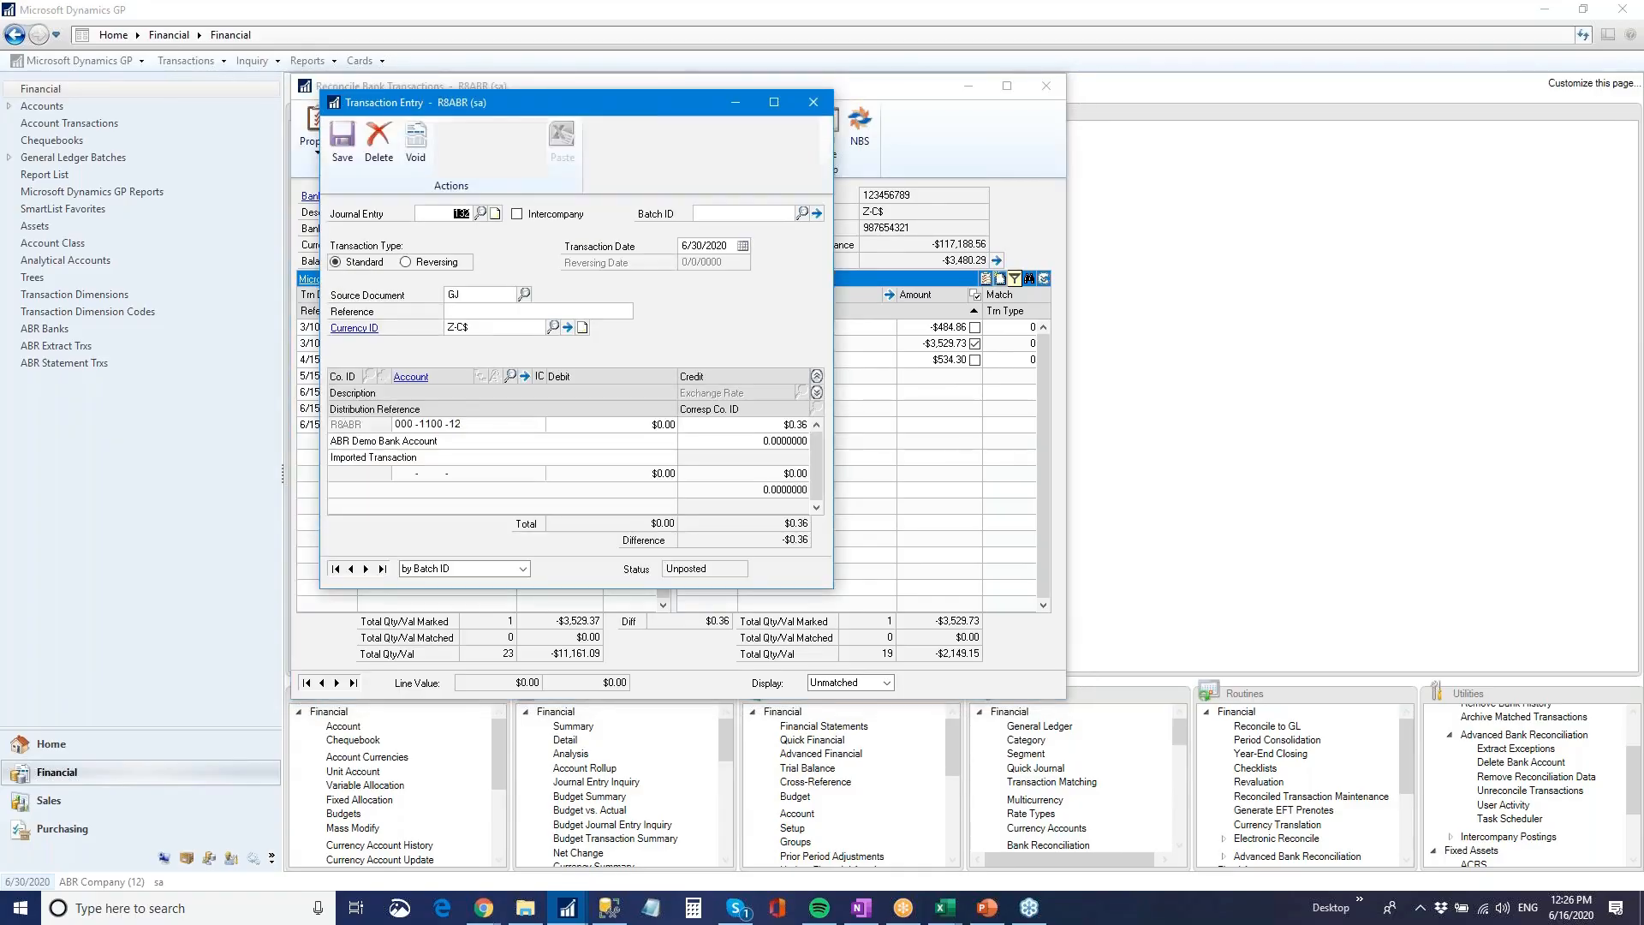
{"action": "type", "text": "Penn"}
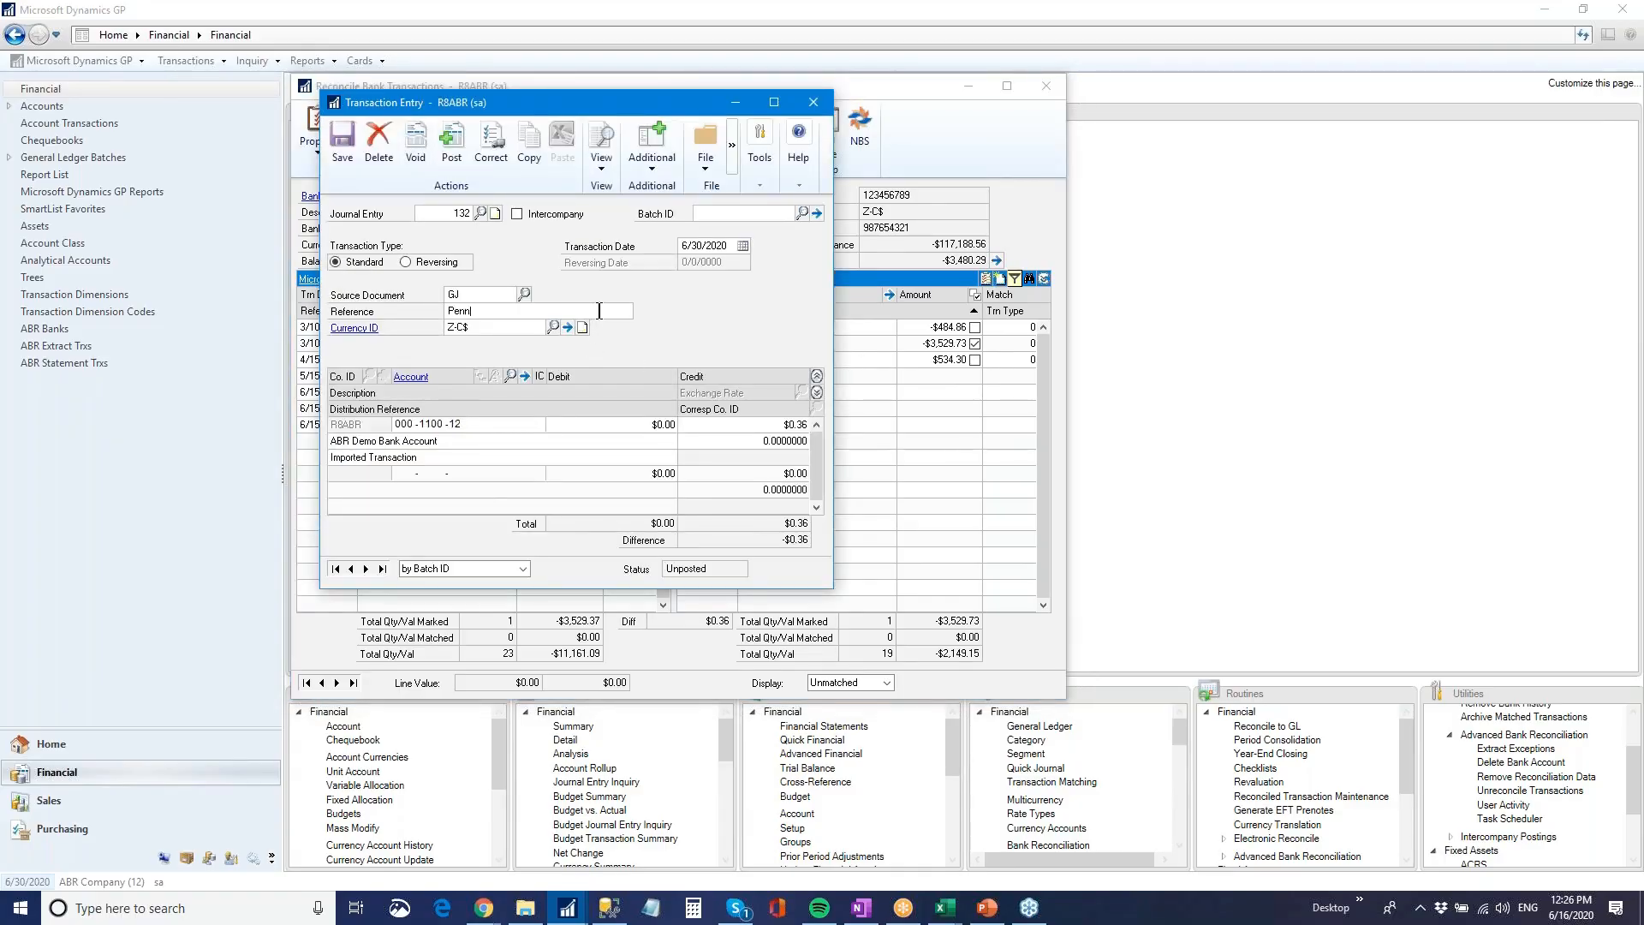
{"action": "type", "text": "y difference"}
Add a second distribution line for account 000-7401-00, Rounding Difference - Canada, with a debit of $0.36
{"action": "double_click", "coordinate": [433, 424]}
{"action": "key", "text": "Tab"}
{"action": "key", "text": "Tab"}
{"action": "key", "text": "Tab"}
{"action": "key", "text": "Tab"}
{"action": "left_click", "coordinate": [404, 472]}
{"action": "key", "text": "Tab"}
{"action": "key", "text": "Tab"}
{"action": "key", "text": "shift+Tab"}
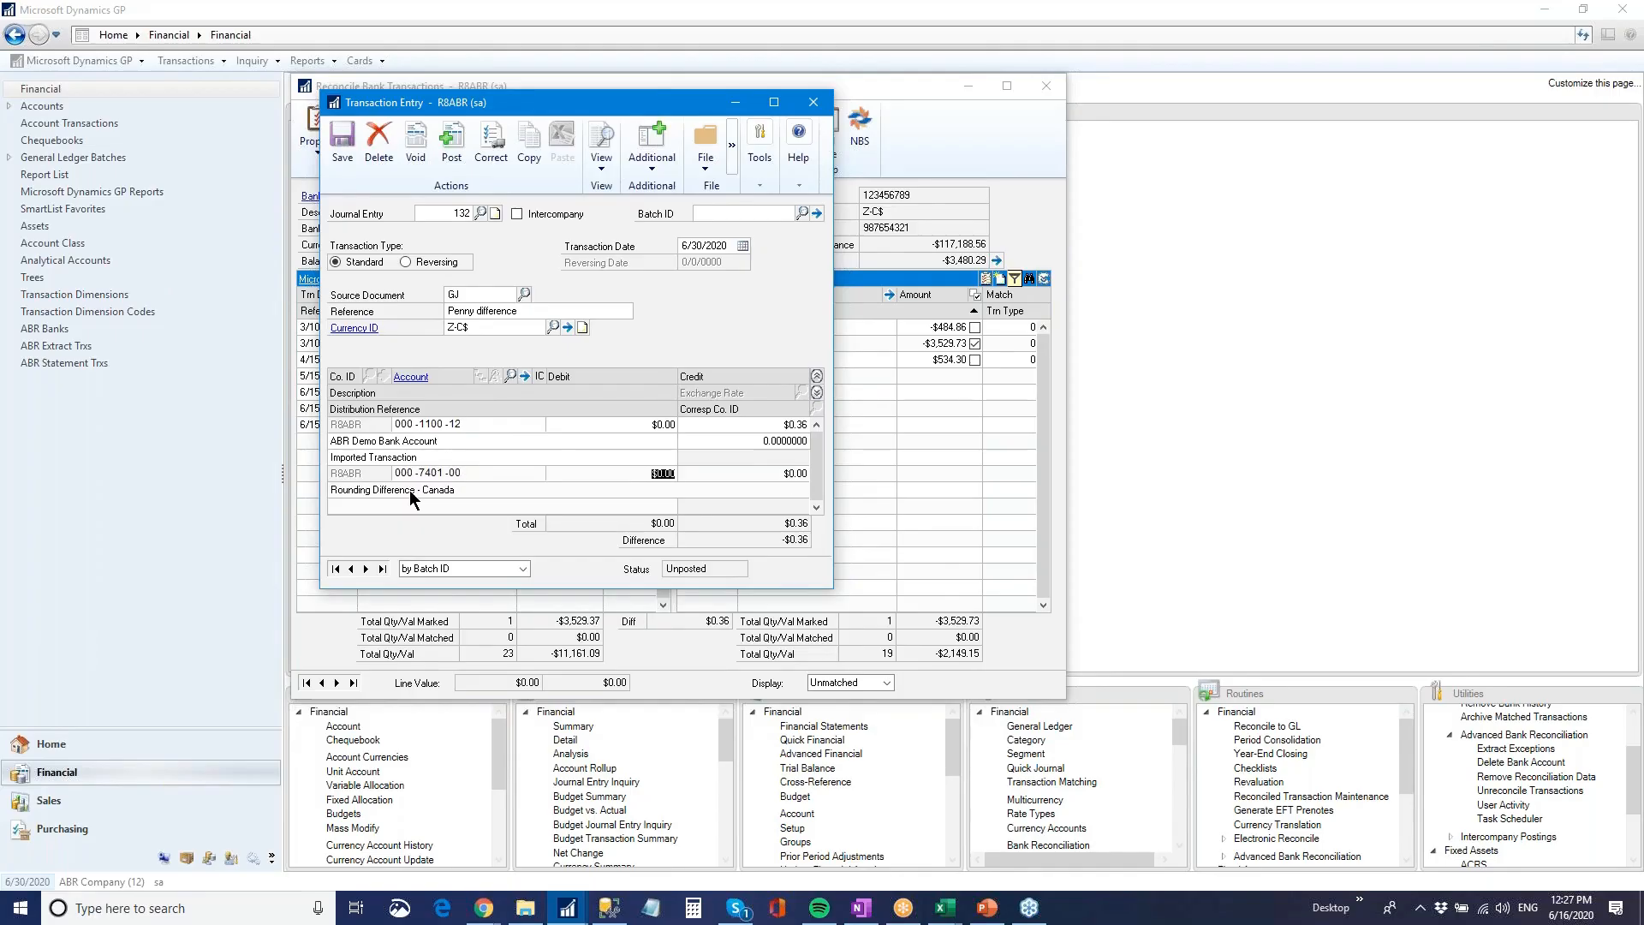
{"action": "type", "text": ".36"}
{"action": "key", "text": "Tab"}
Post the penny difference entry, close its posting journal and match the marked transactions
{"action": "left_click", "coordinate": [447, 151]}
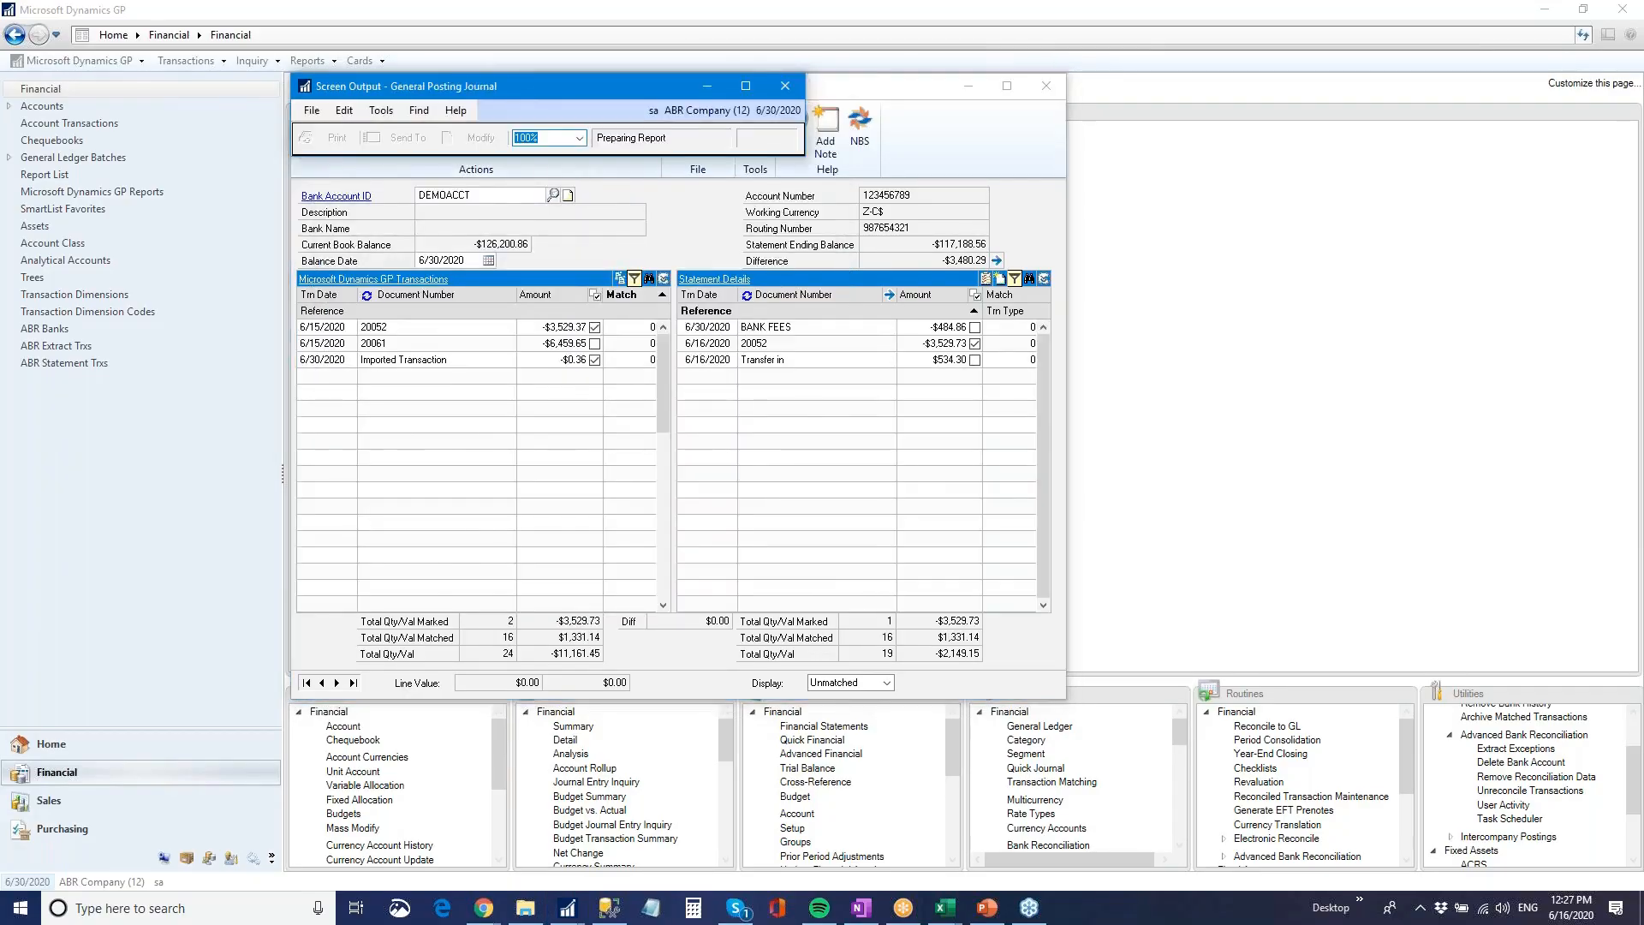
{"action": "left_click", "coordinate": [849, 88]}
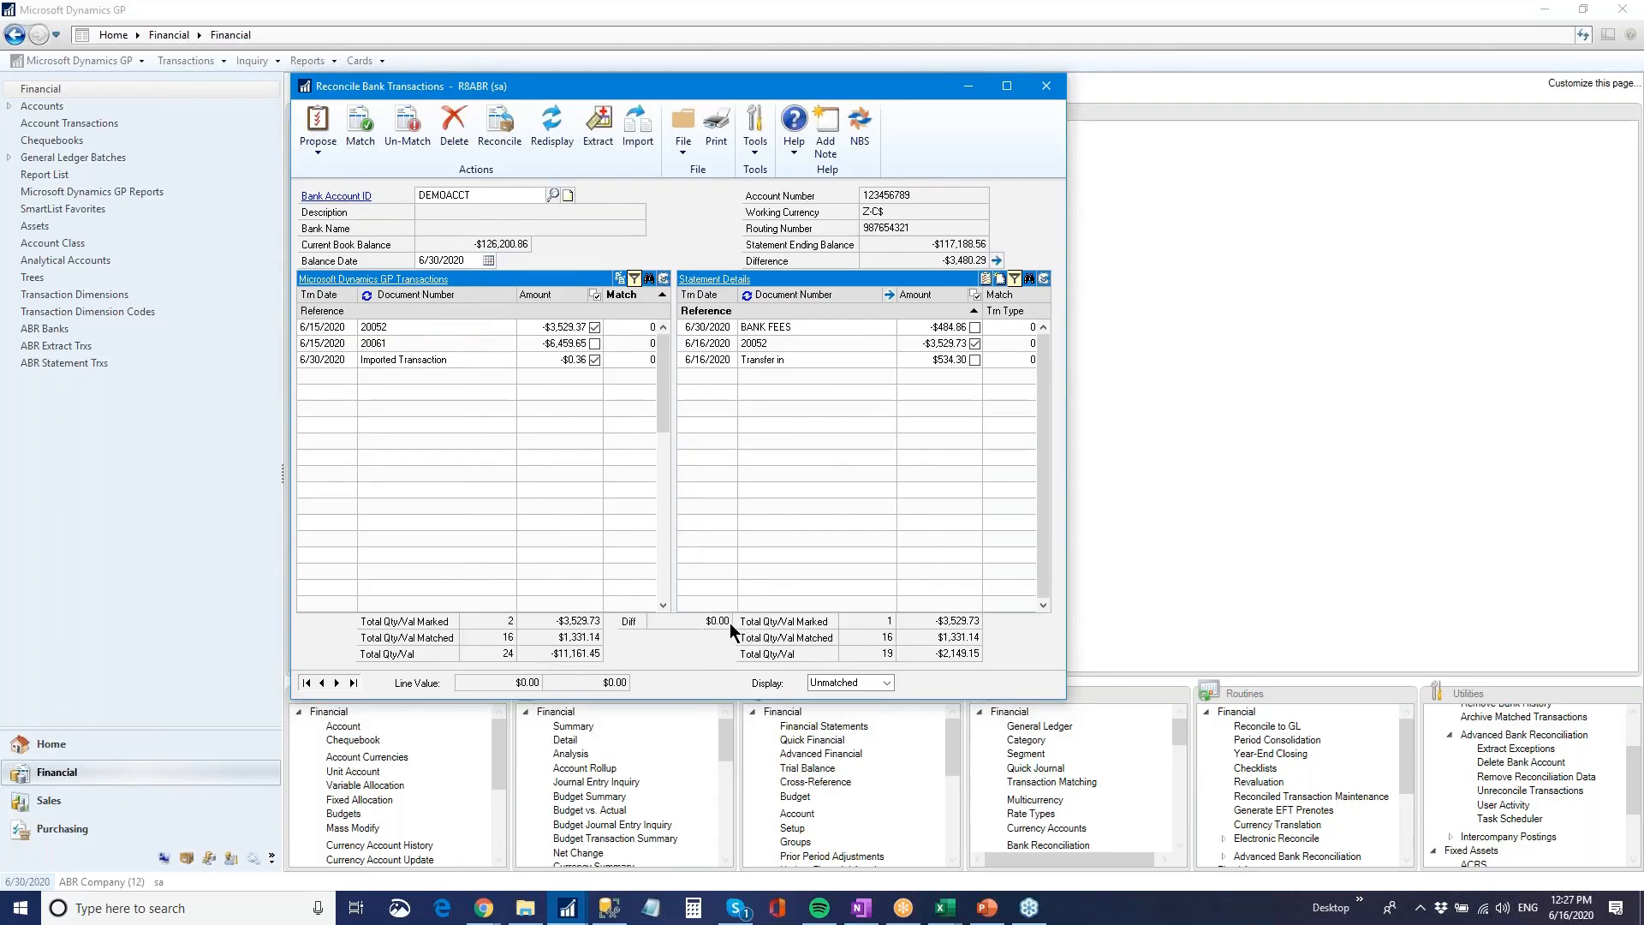
{"action": "left_click", "coordinate": [360, 129]}
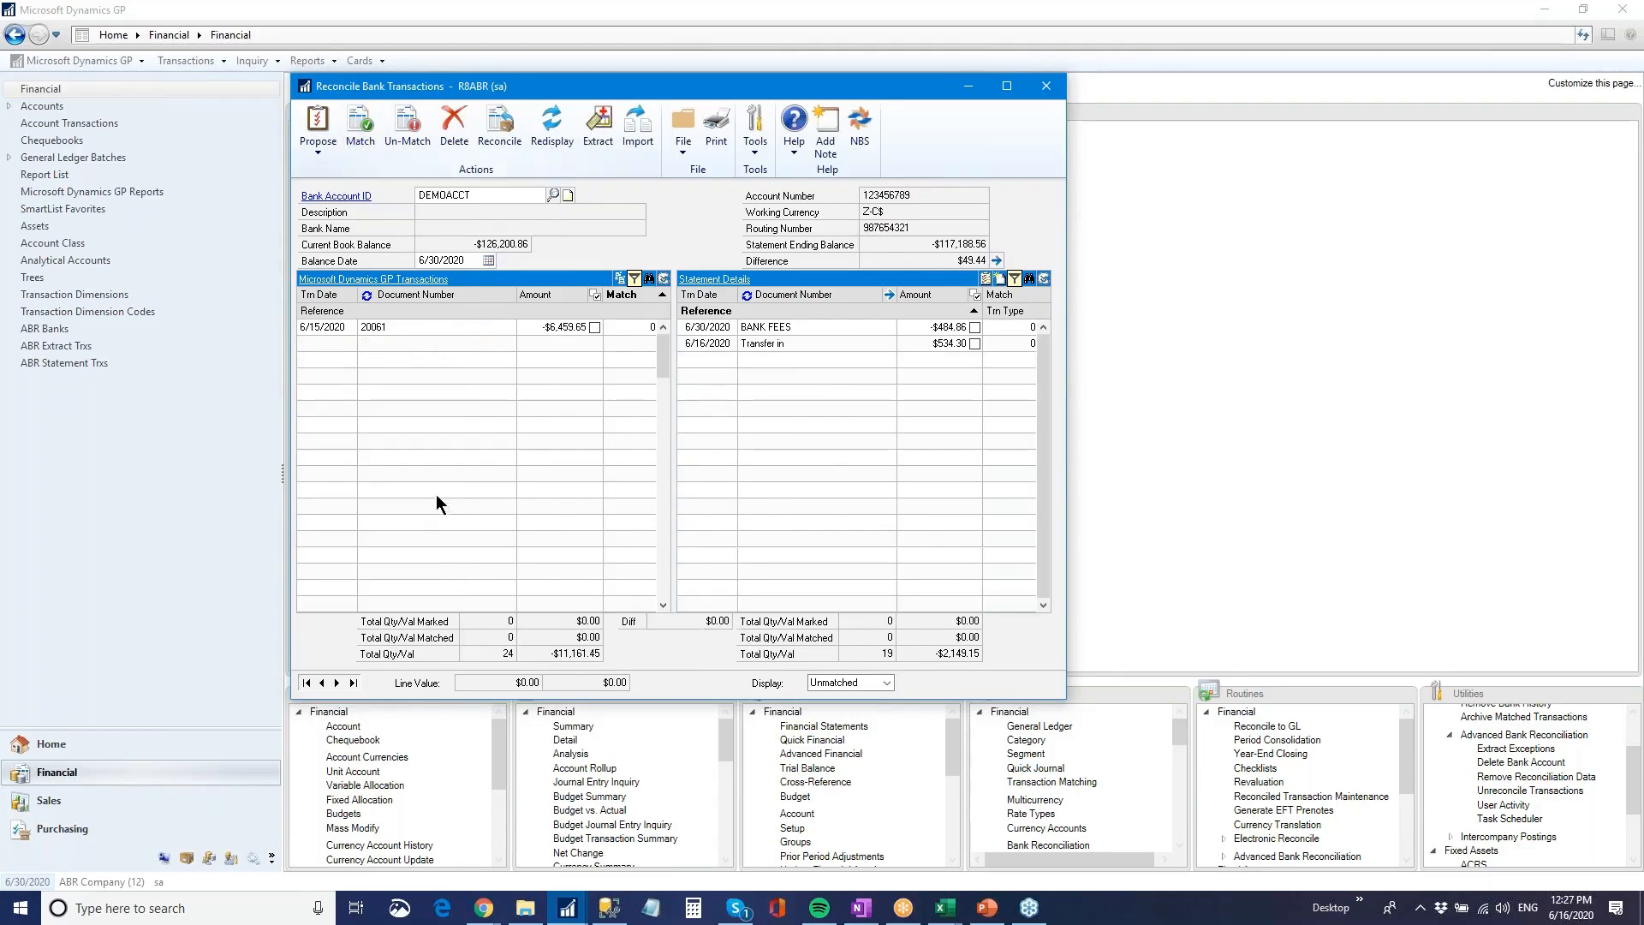
Review the remaining unmatched lines and the Autopost Types to GL rule for bank fees in the DEMOACCT setup, including type, reference and posting account
{"action": "left_click", "coordinate": [664, 325]}
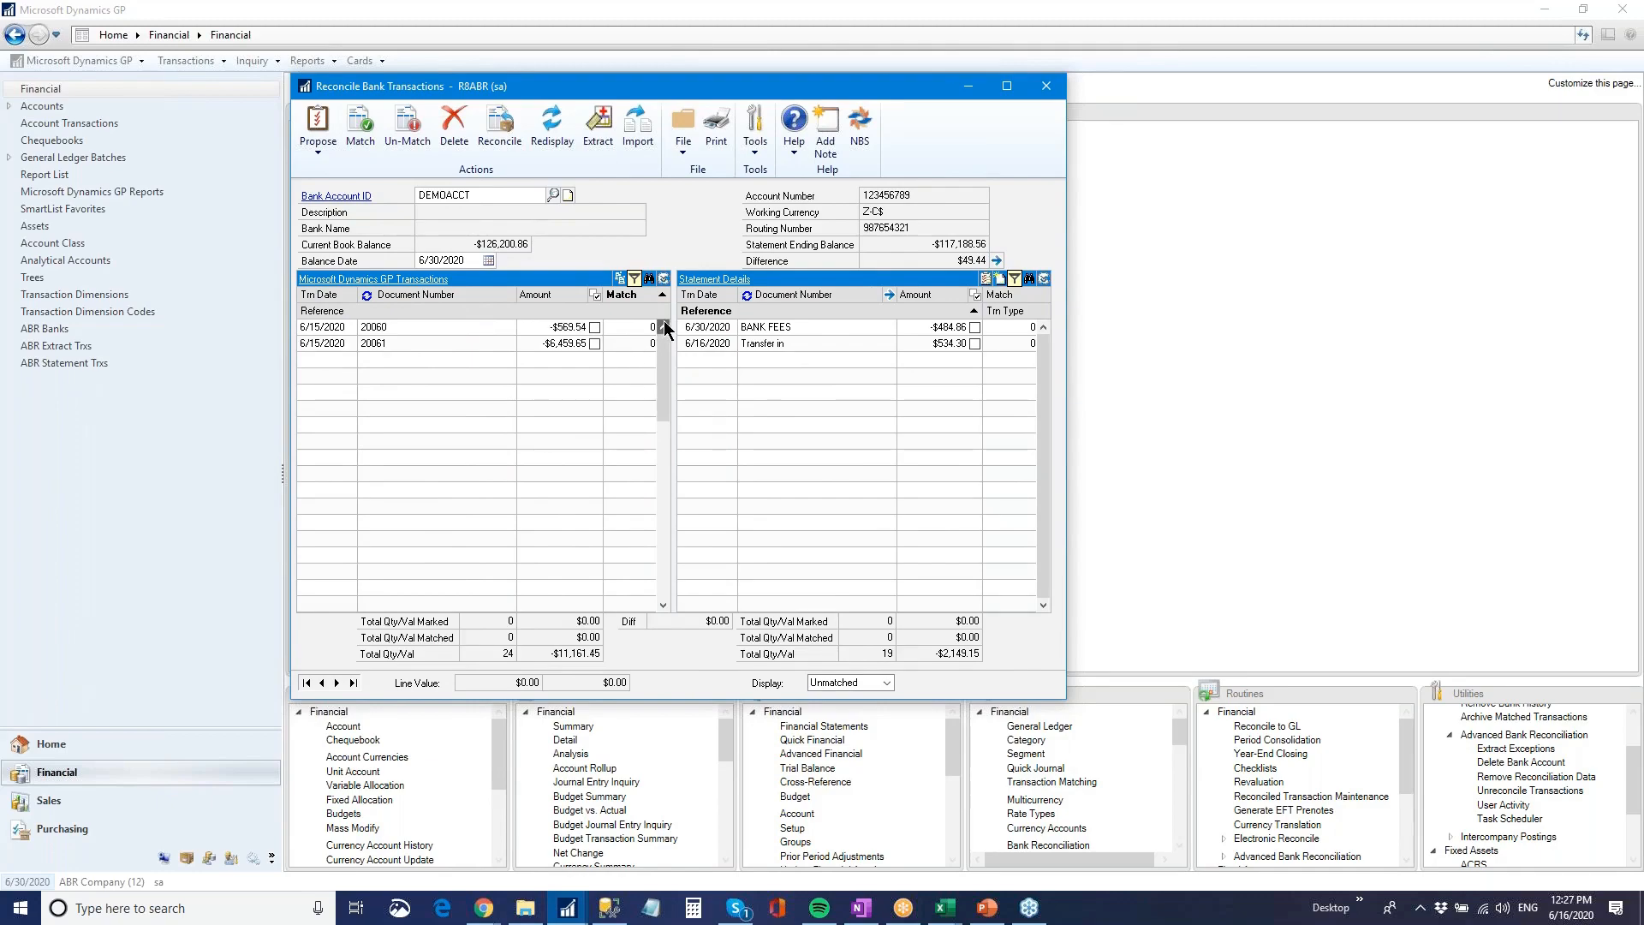
{"action": "left_click", "coordinate": [810, 342]}
{"action": "left_click", "coordinate": [810, 326]}
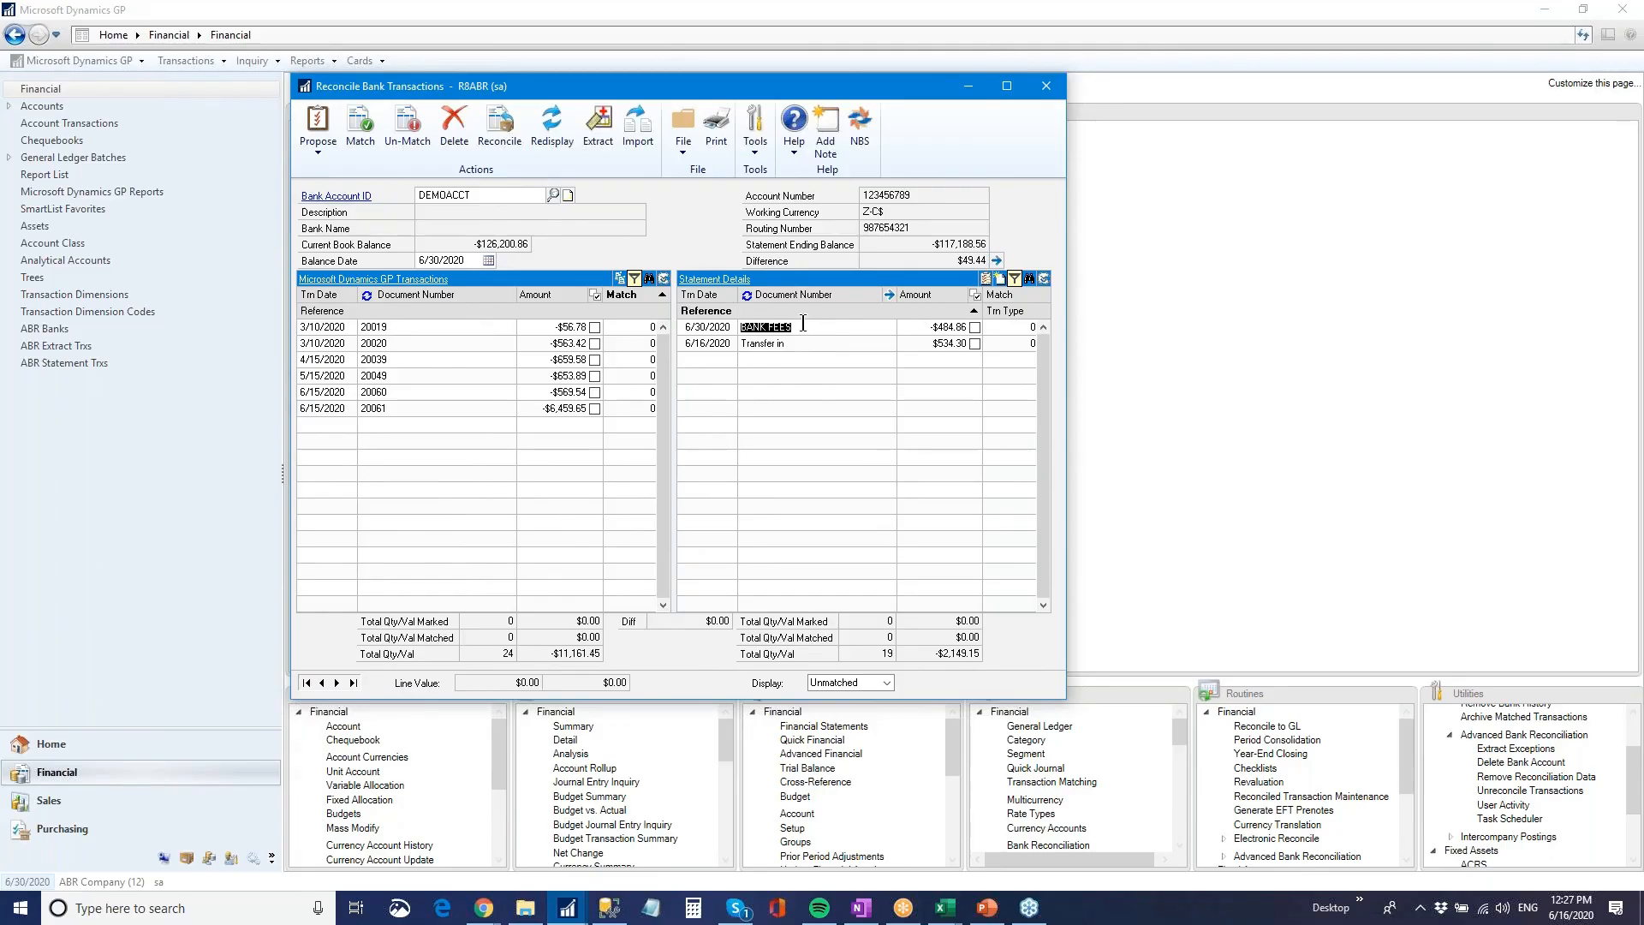
{"action": "left_click", "coordinate": [349, 196]}
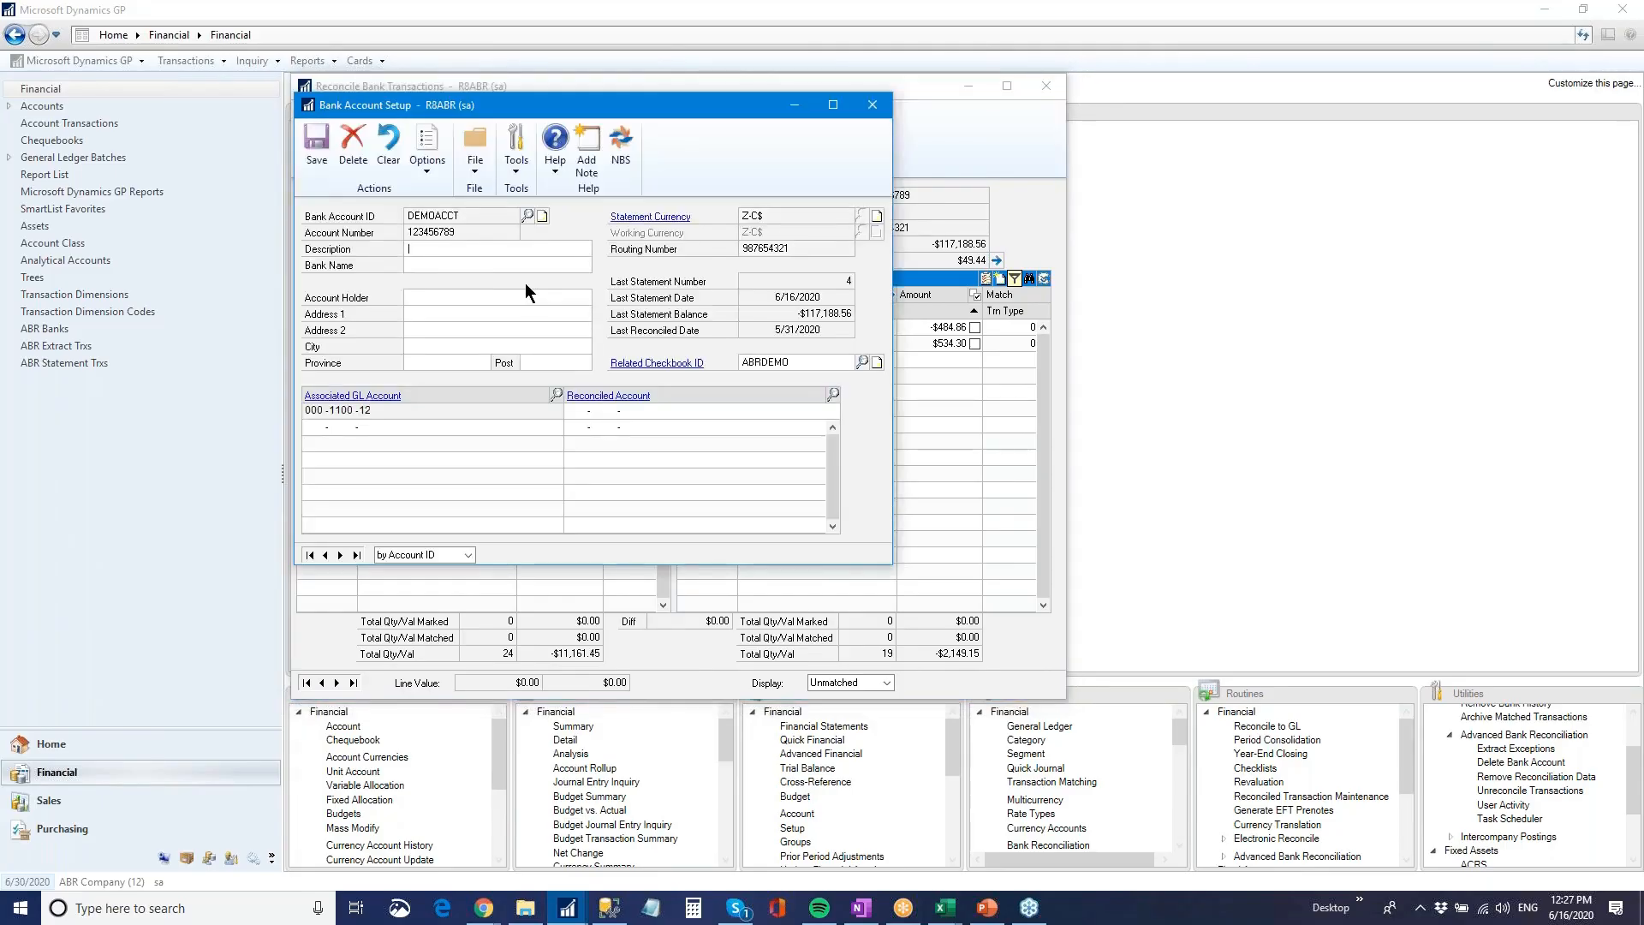
{"action": "left_click", "coordinate": [426, 152]}
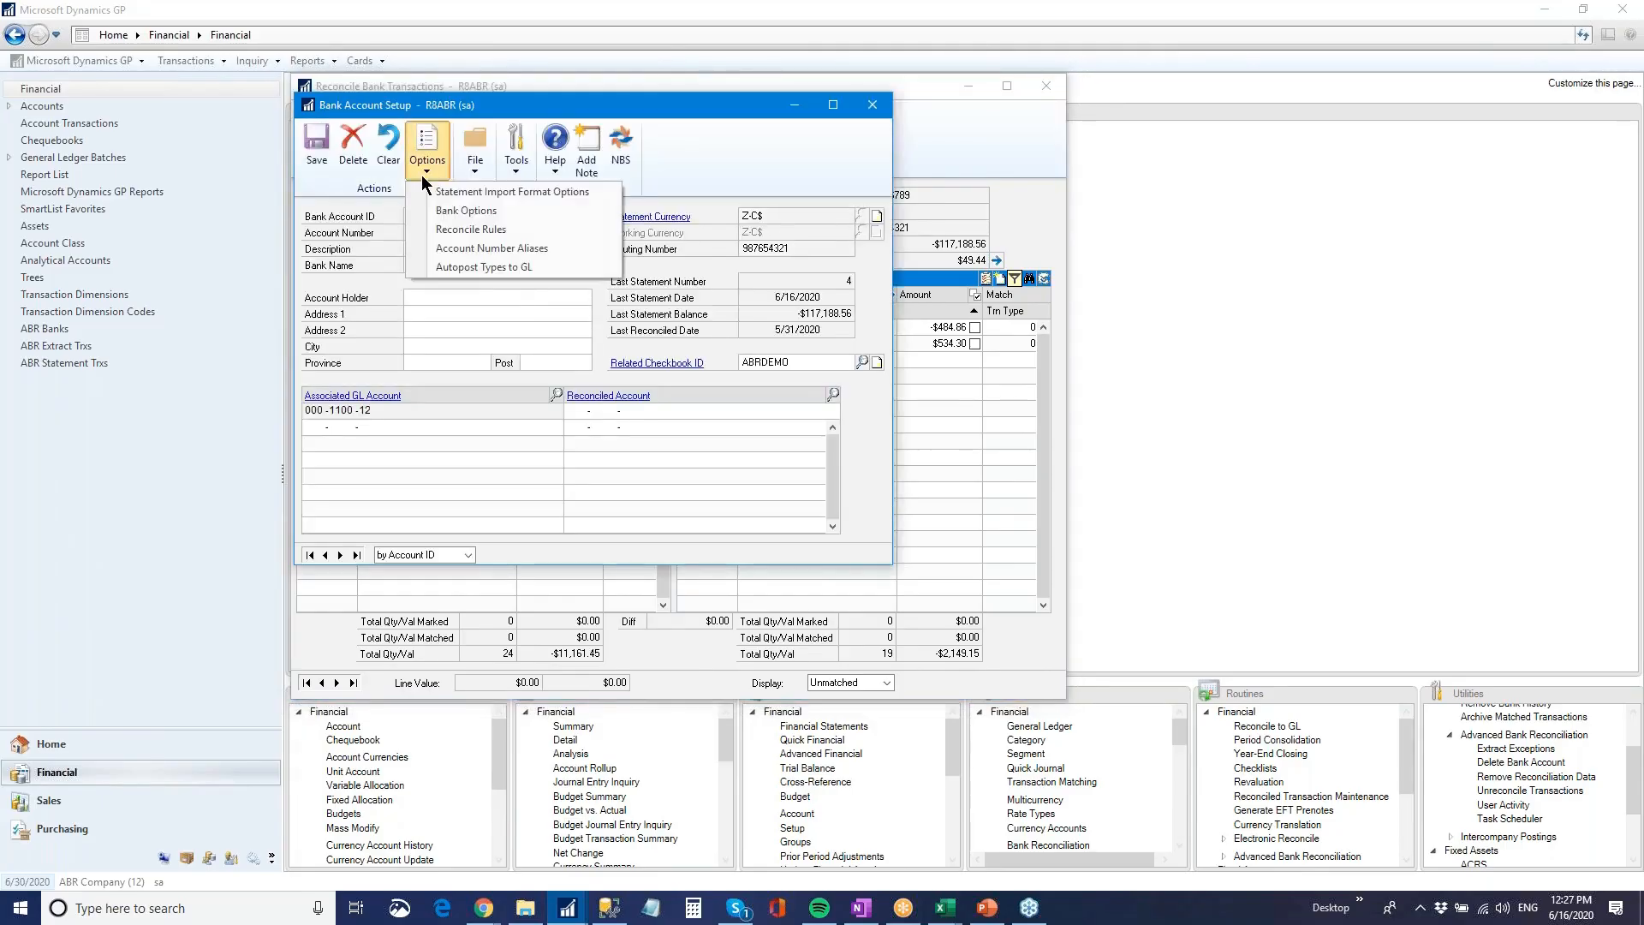
{"action": "left_click", "coordinate": [485, 267]}
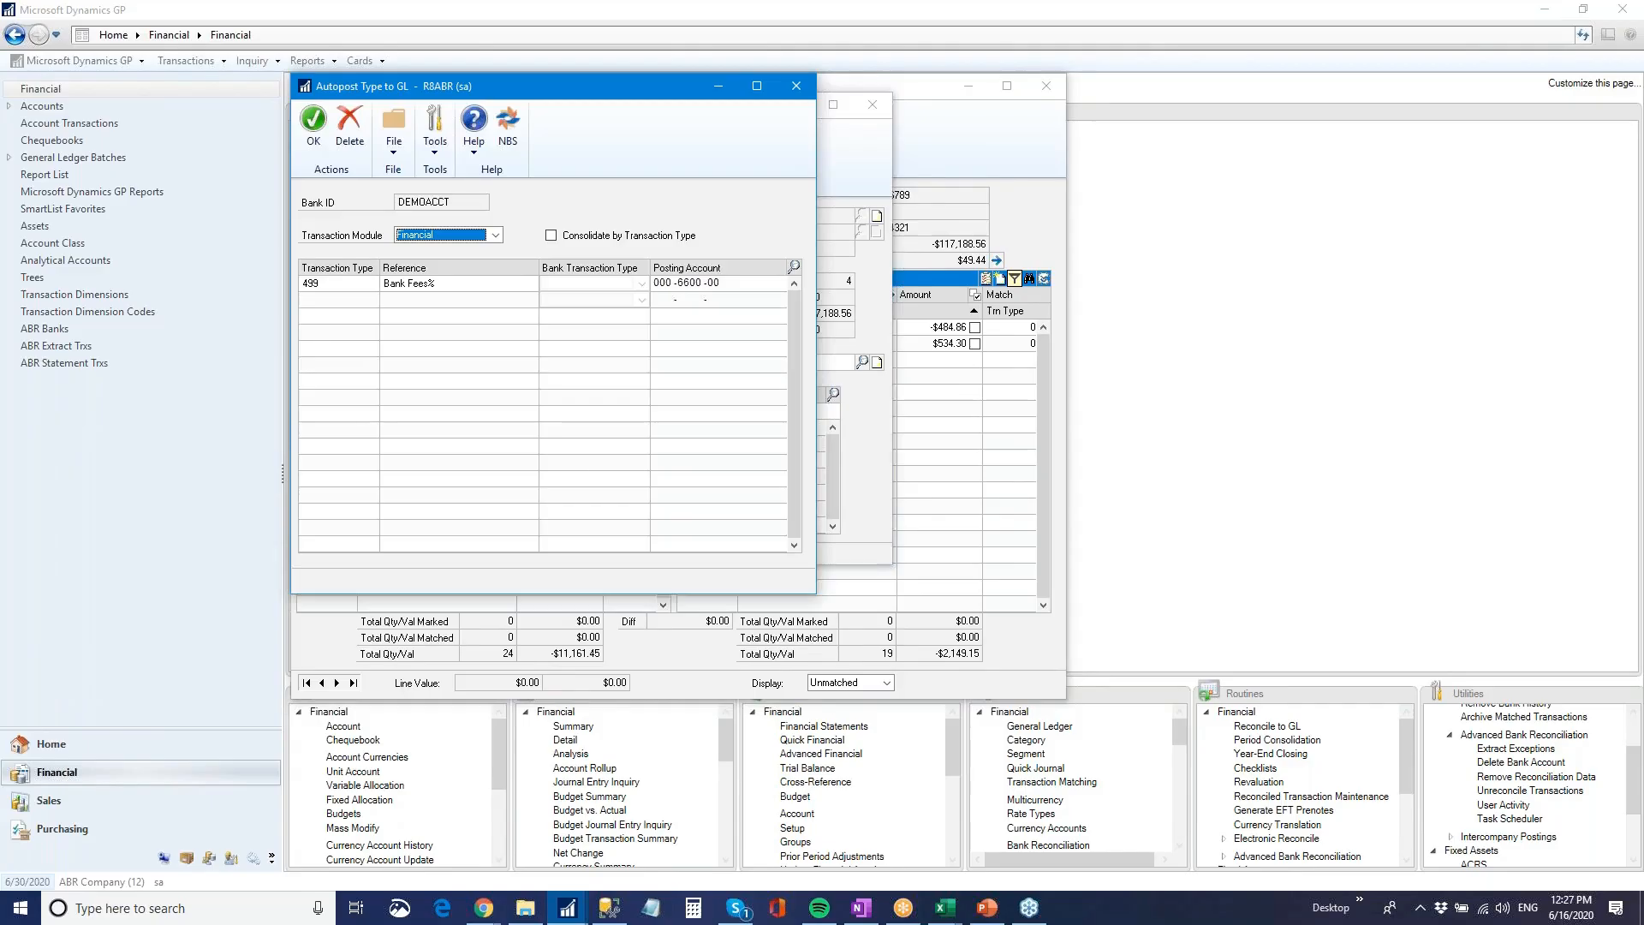
{"action": "left_click", "coordinate": [351, 286]}
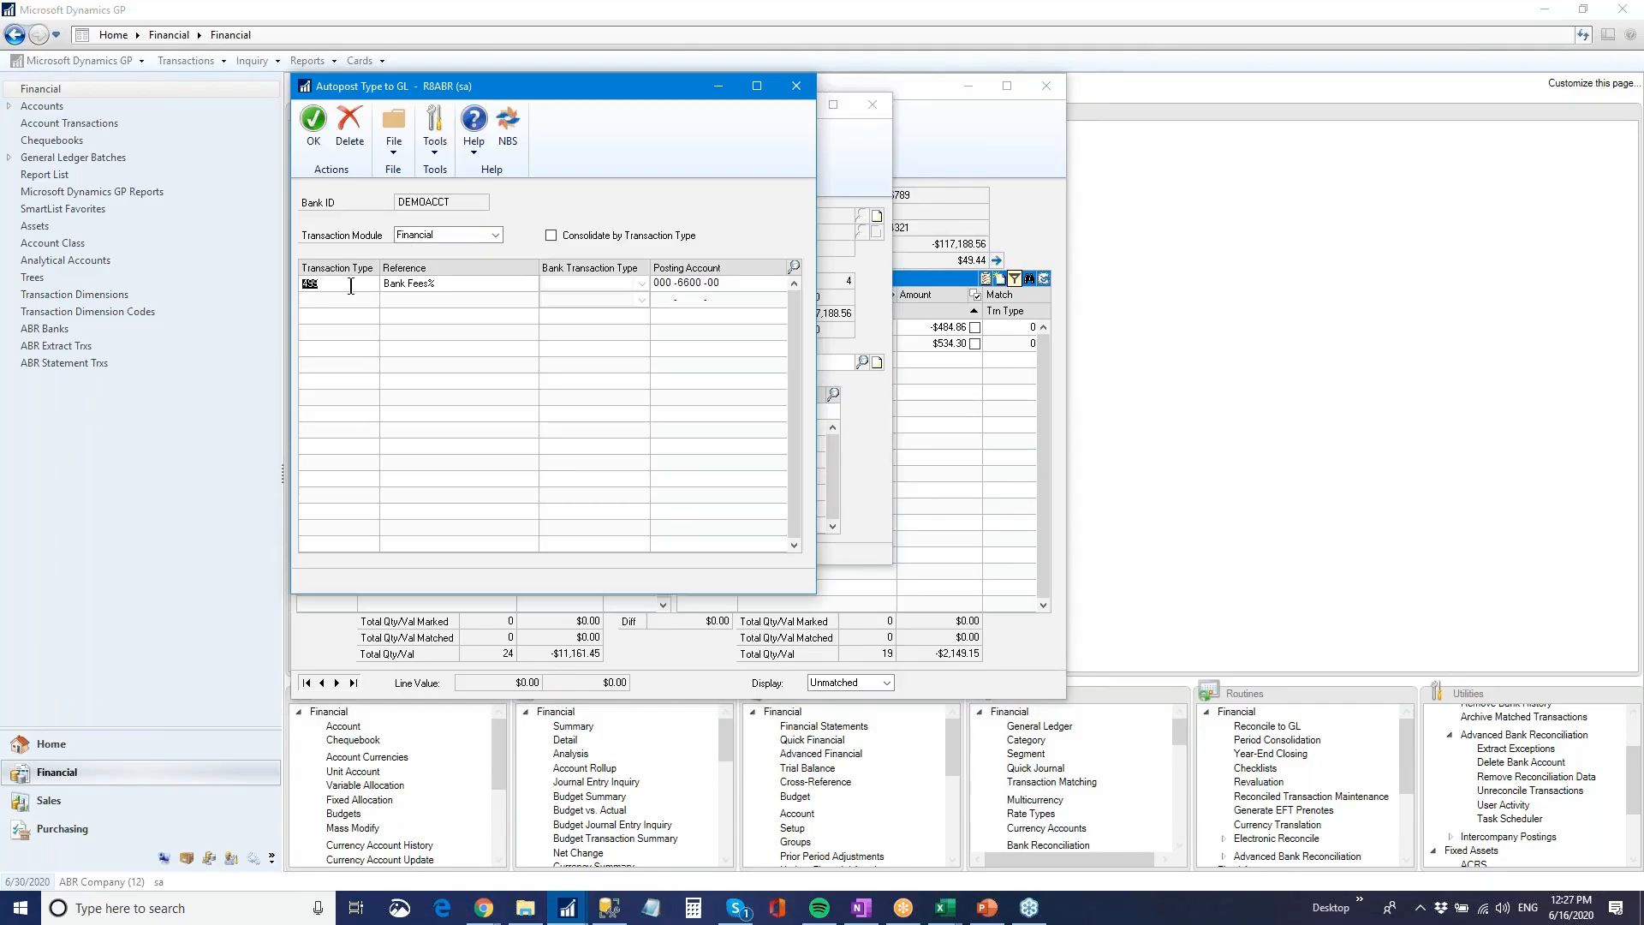
{"action": "left_click", "coordinate": [471, 286]}
{"action": "double_click", "coordinate": [686, 283]}
{"action": "left_click", "coordinate": [796, 86]}
{"action": "left_click", "coordinate": [873, 104]}
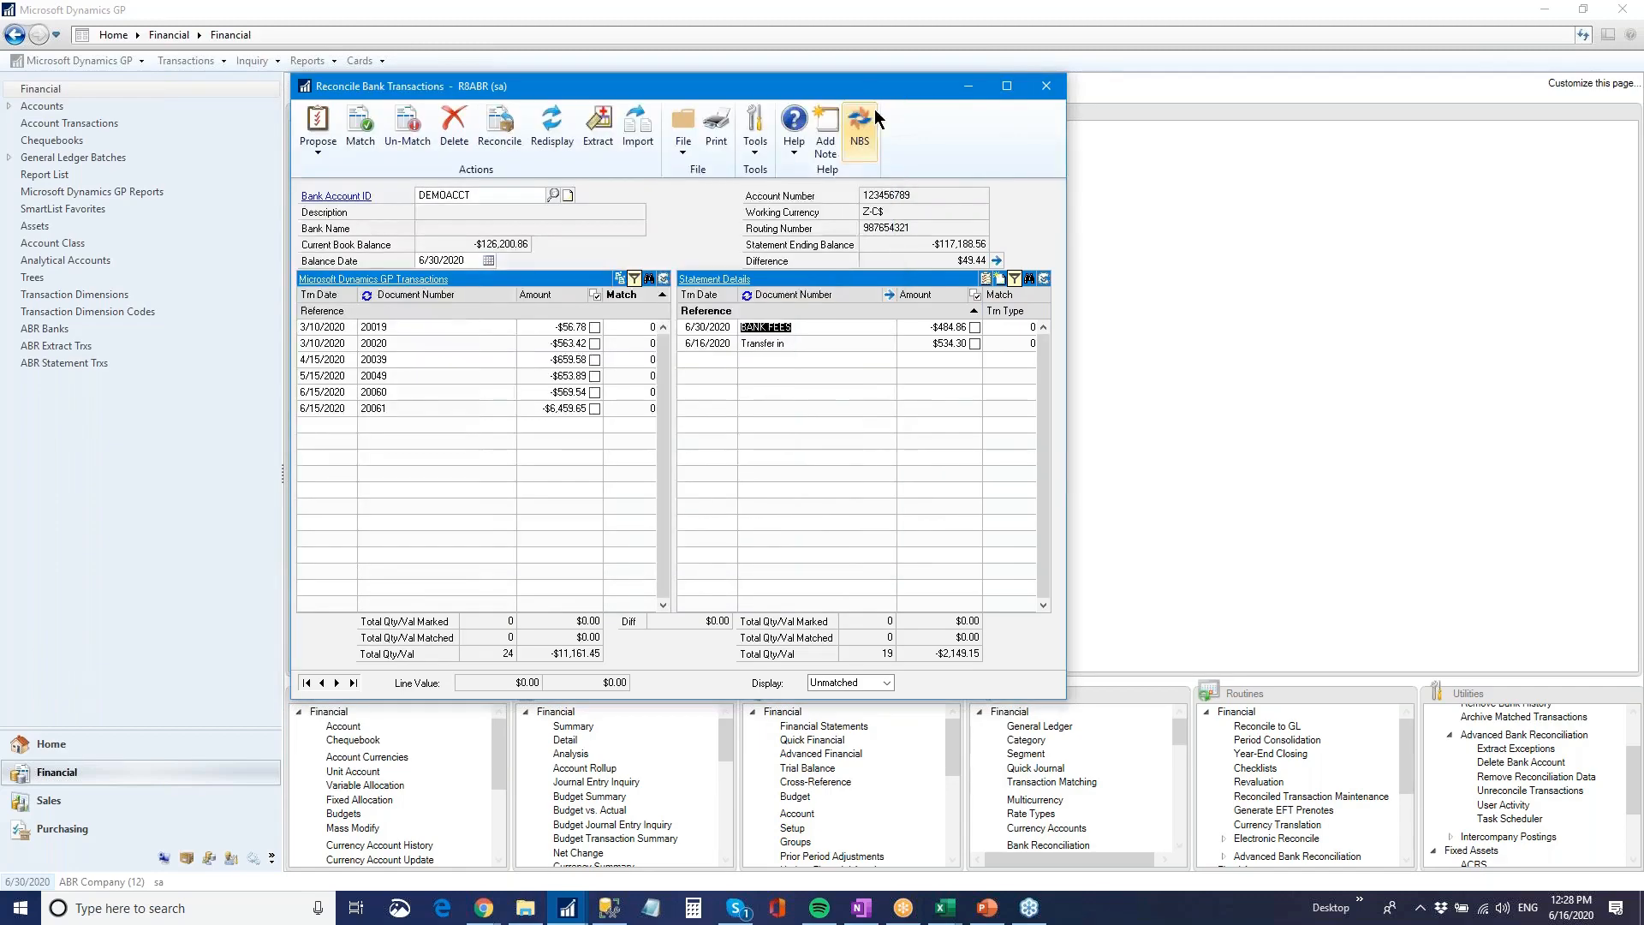
Mark all unmatched statement lines and autopost them to the GL, sending the report to the screen and closing it
{"action": "left_click", "coordinate": [973, 294]}
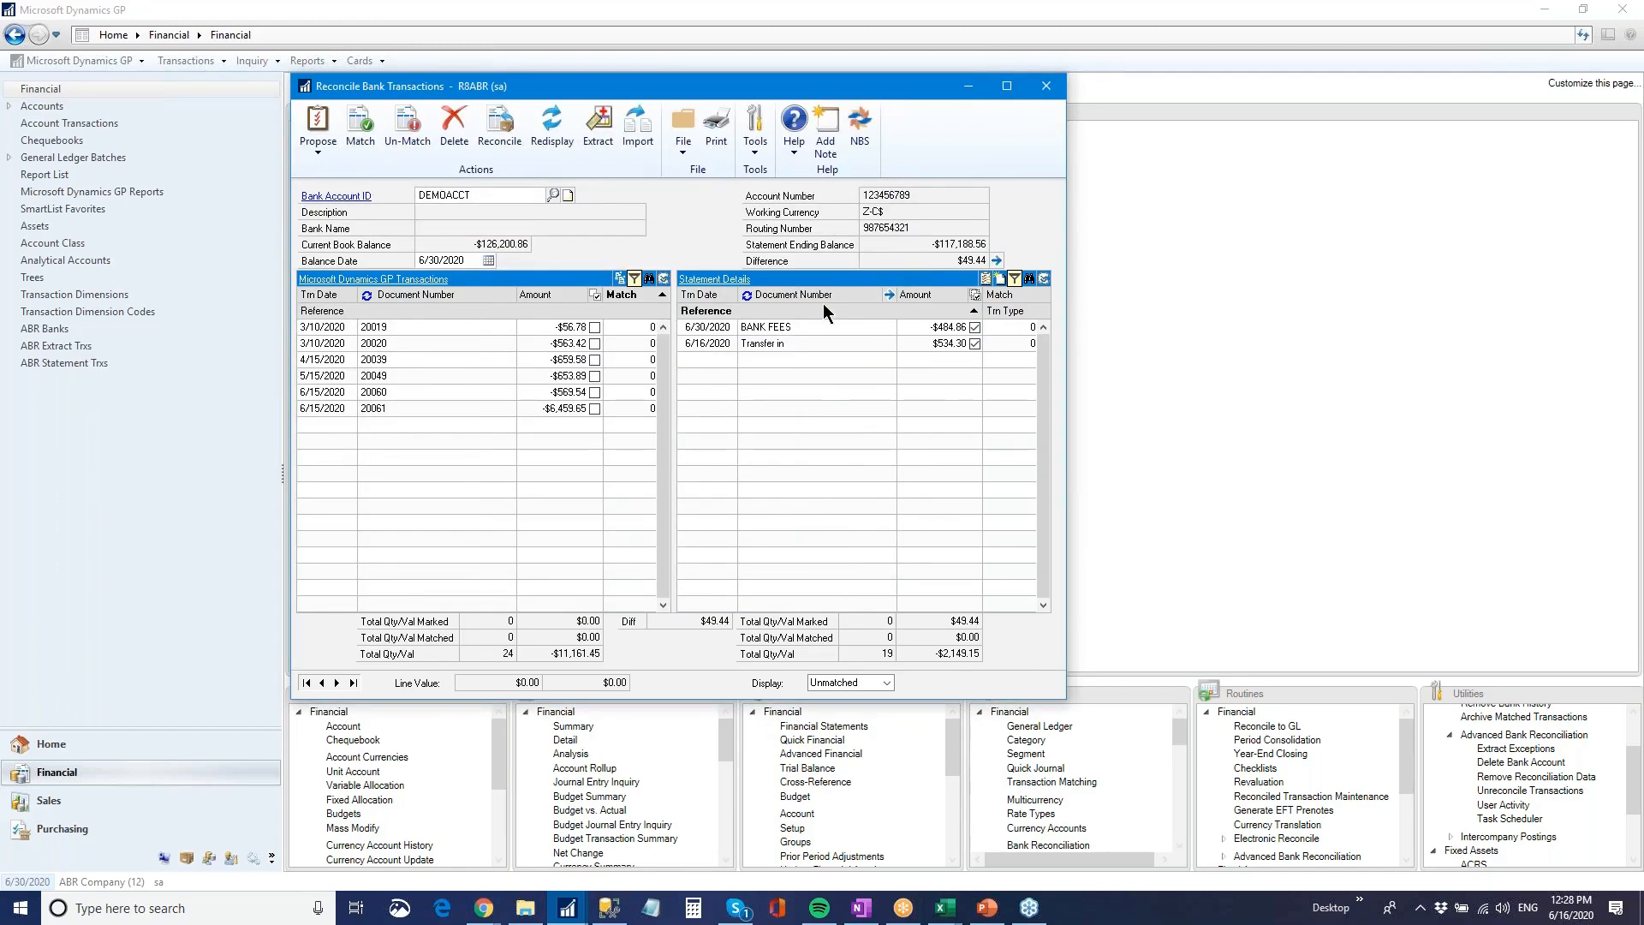
{"action": "left_click", "coordinate": [985, 280]}
{"action": "left_click", "coordinate": [799, 500]}
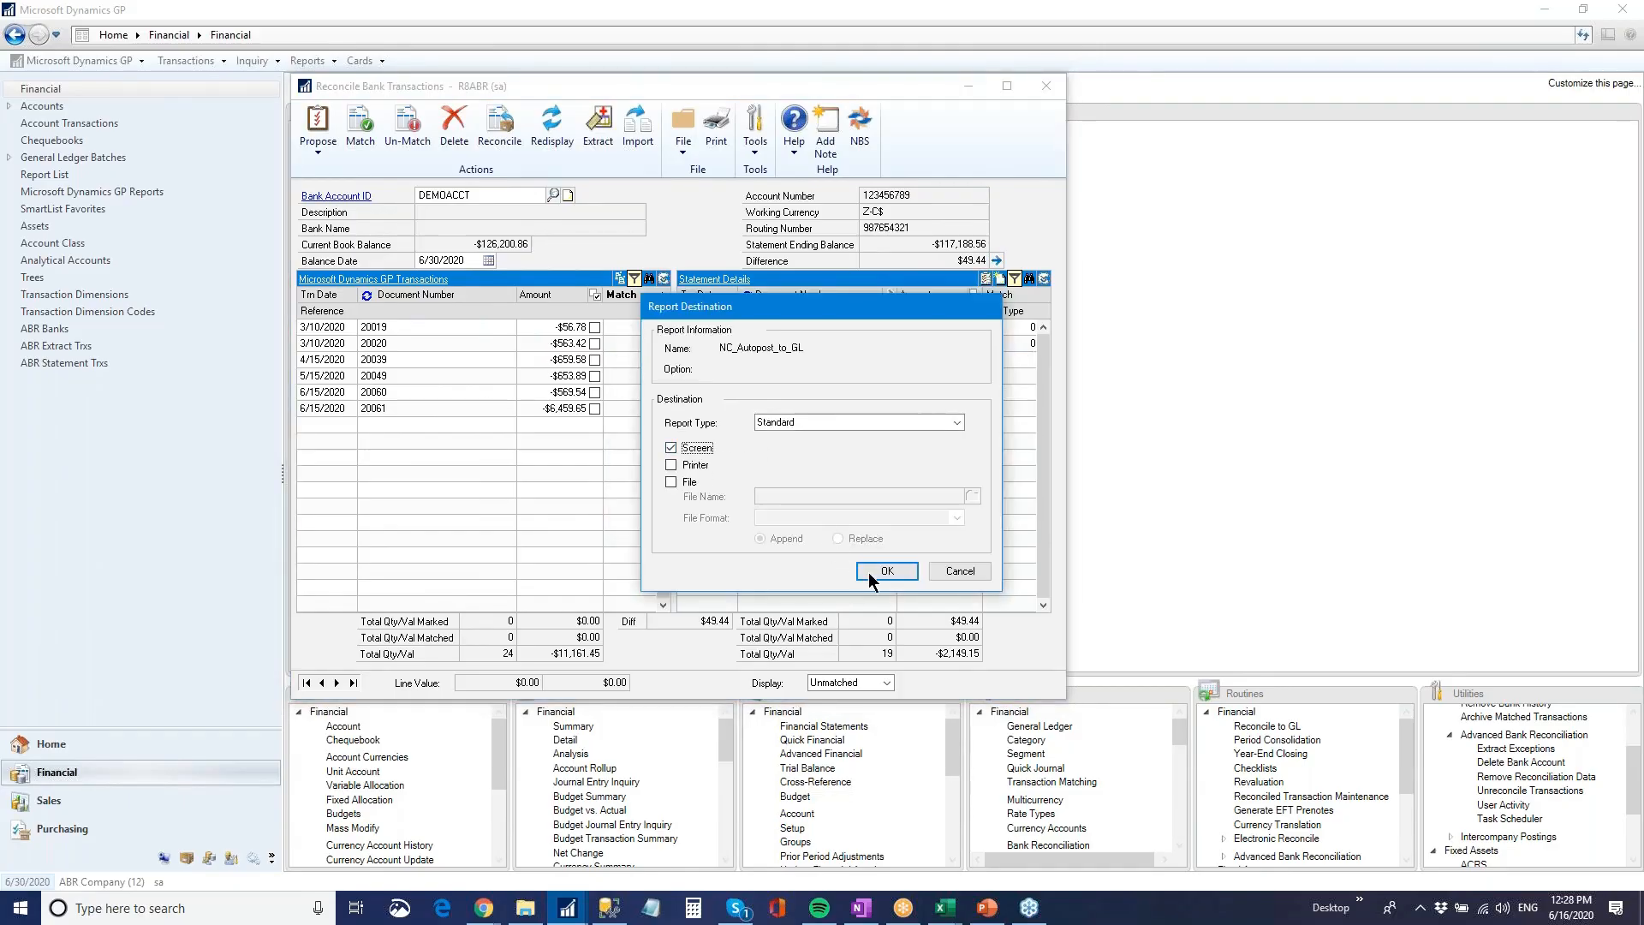
{"action": "left_click", "coordinate": [870, 575]}
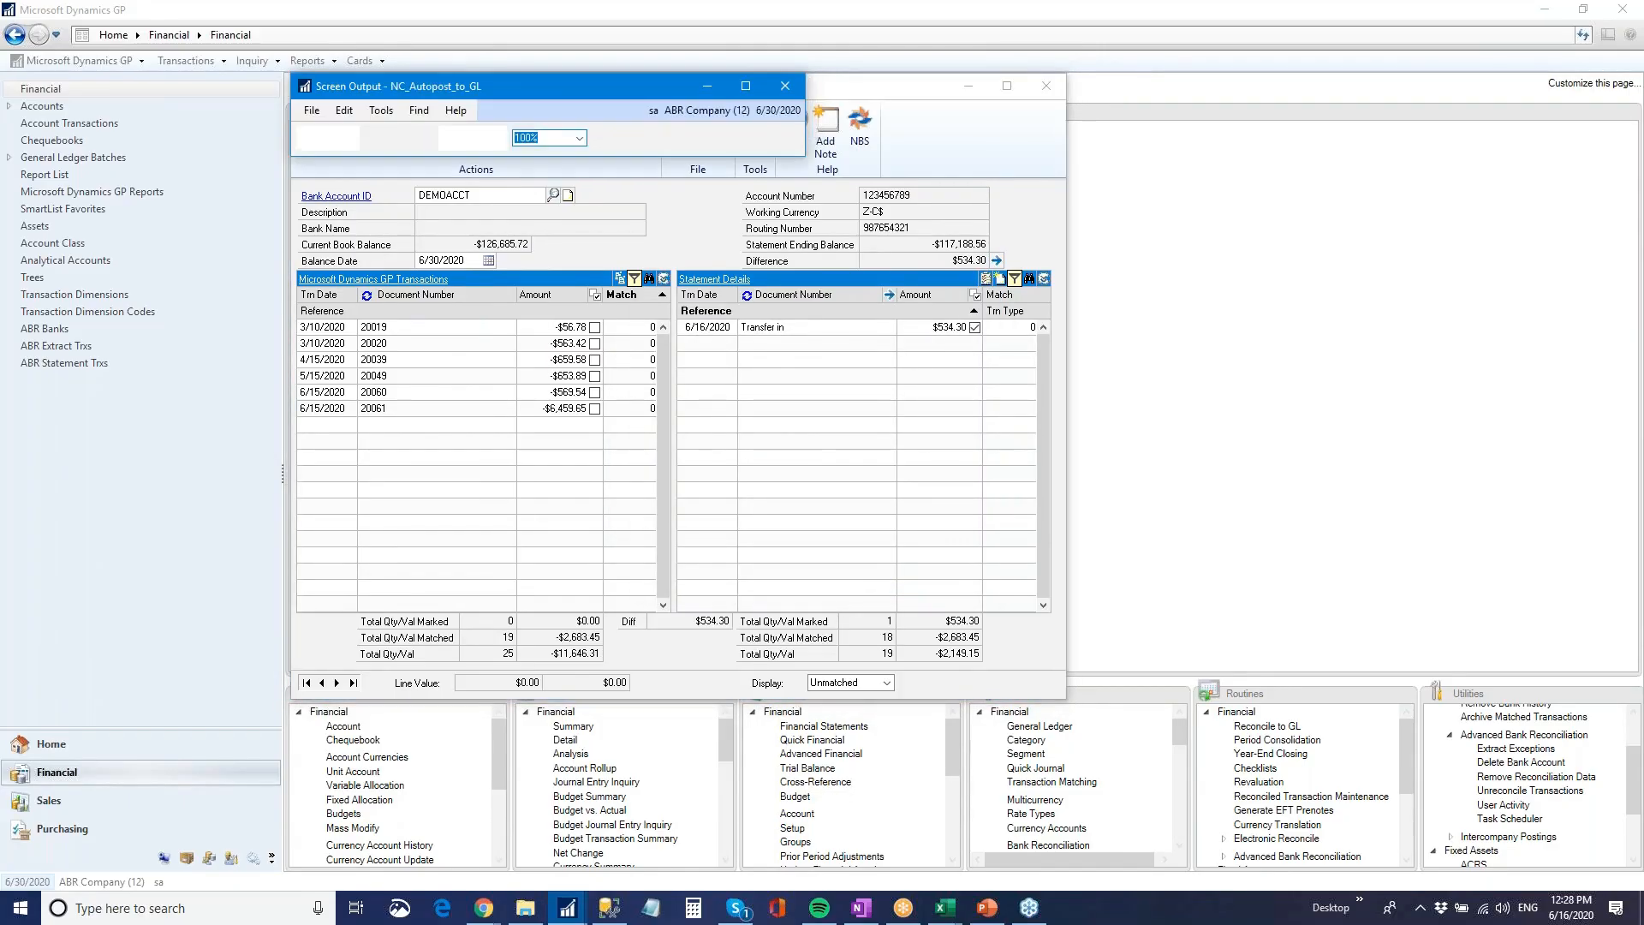
{"action": "left_click", "coordinate": [949, 82]}
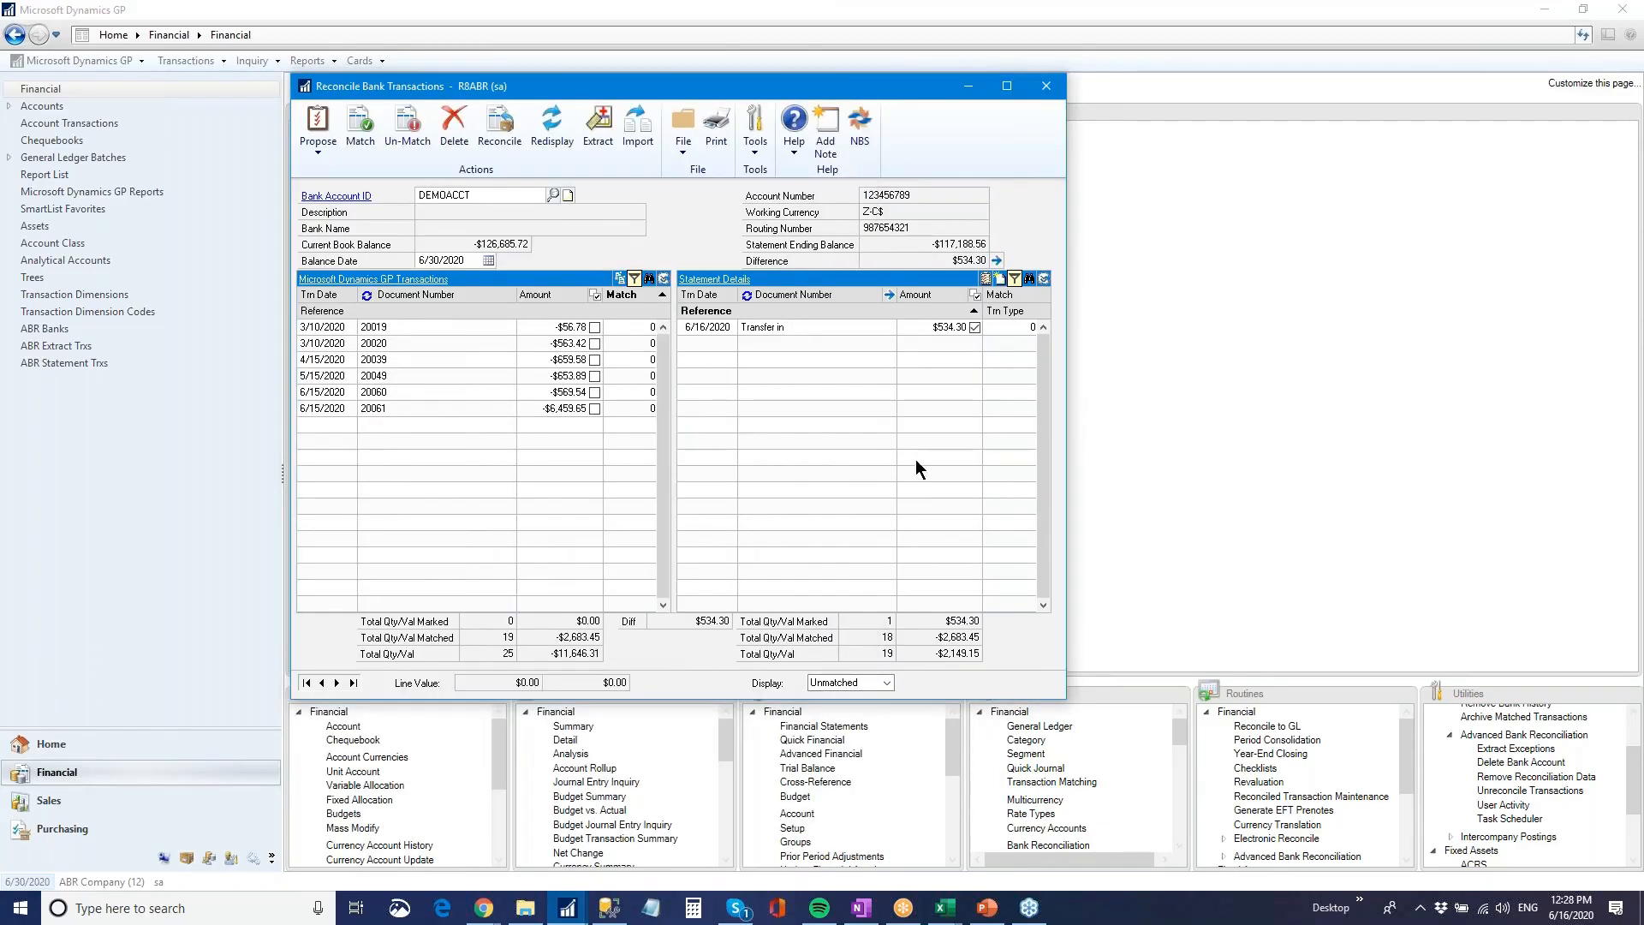
Display the matched transactions, sort the statement details by match number and examine the General Entry and BANK FEES pair
{"action": "left_click", "coordinate": [885, 680]}
{"action": "left_click", "coordinate": [870, 711]}
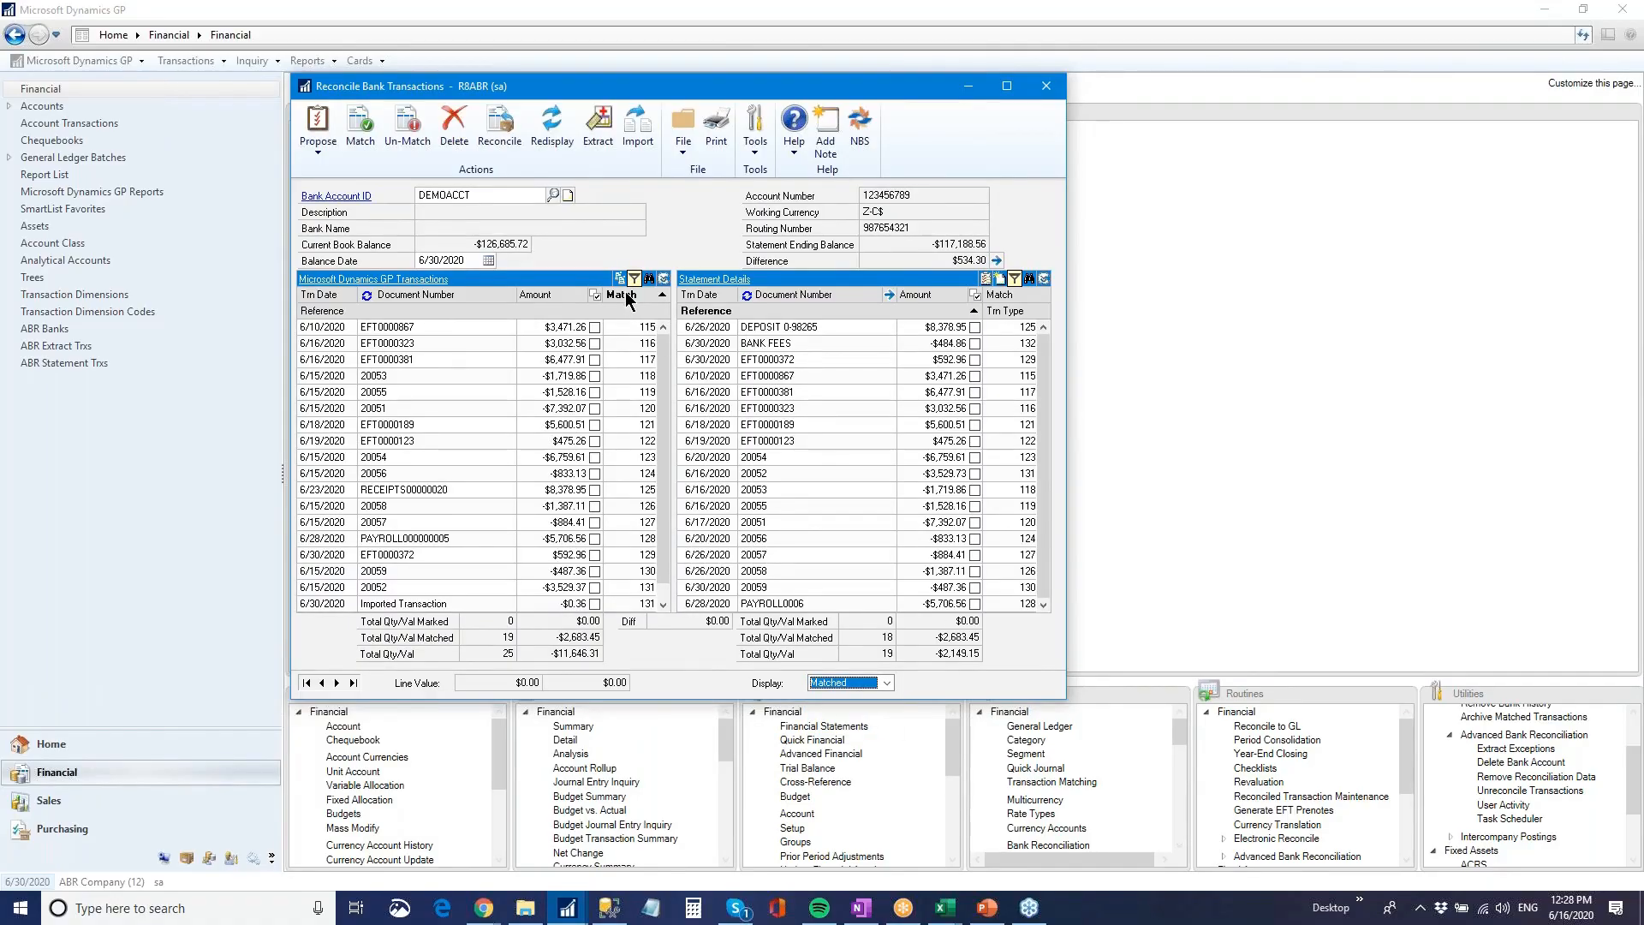
{"action": "left_click", "coordinate": [1003, 294]}
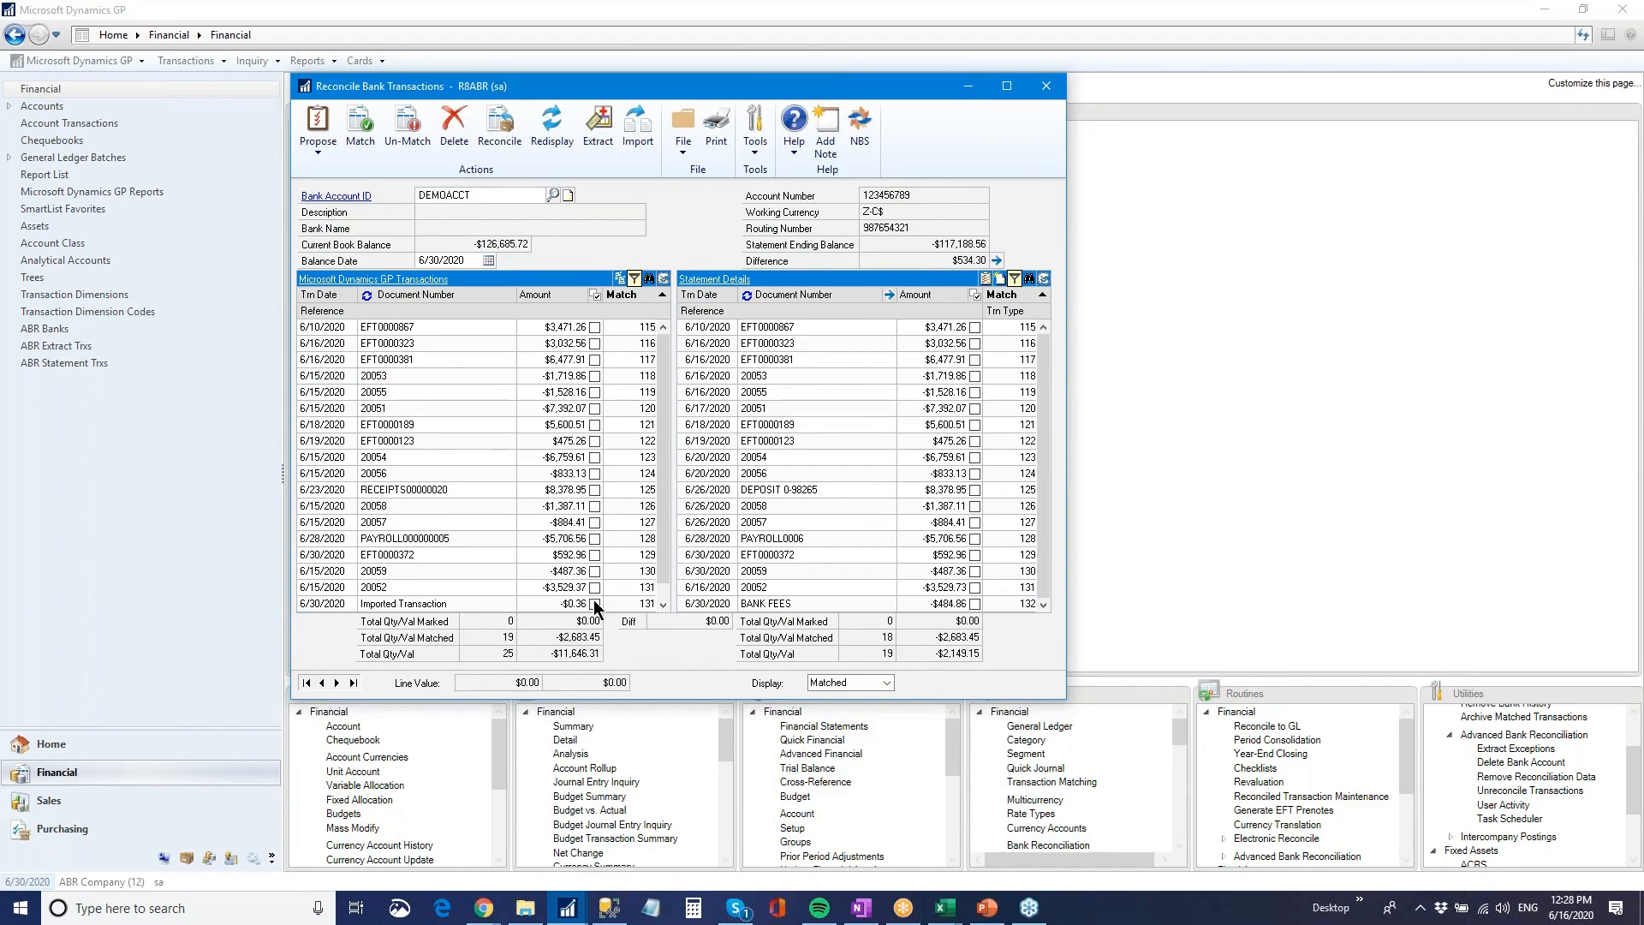
{"action": "left_click", "coordinate": [663, 604]}
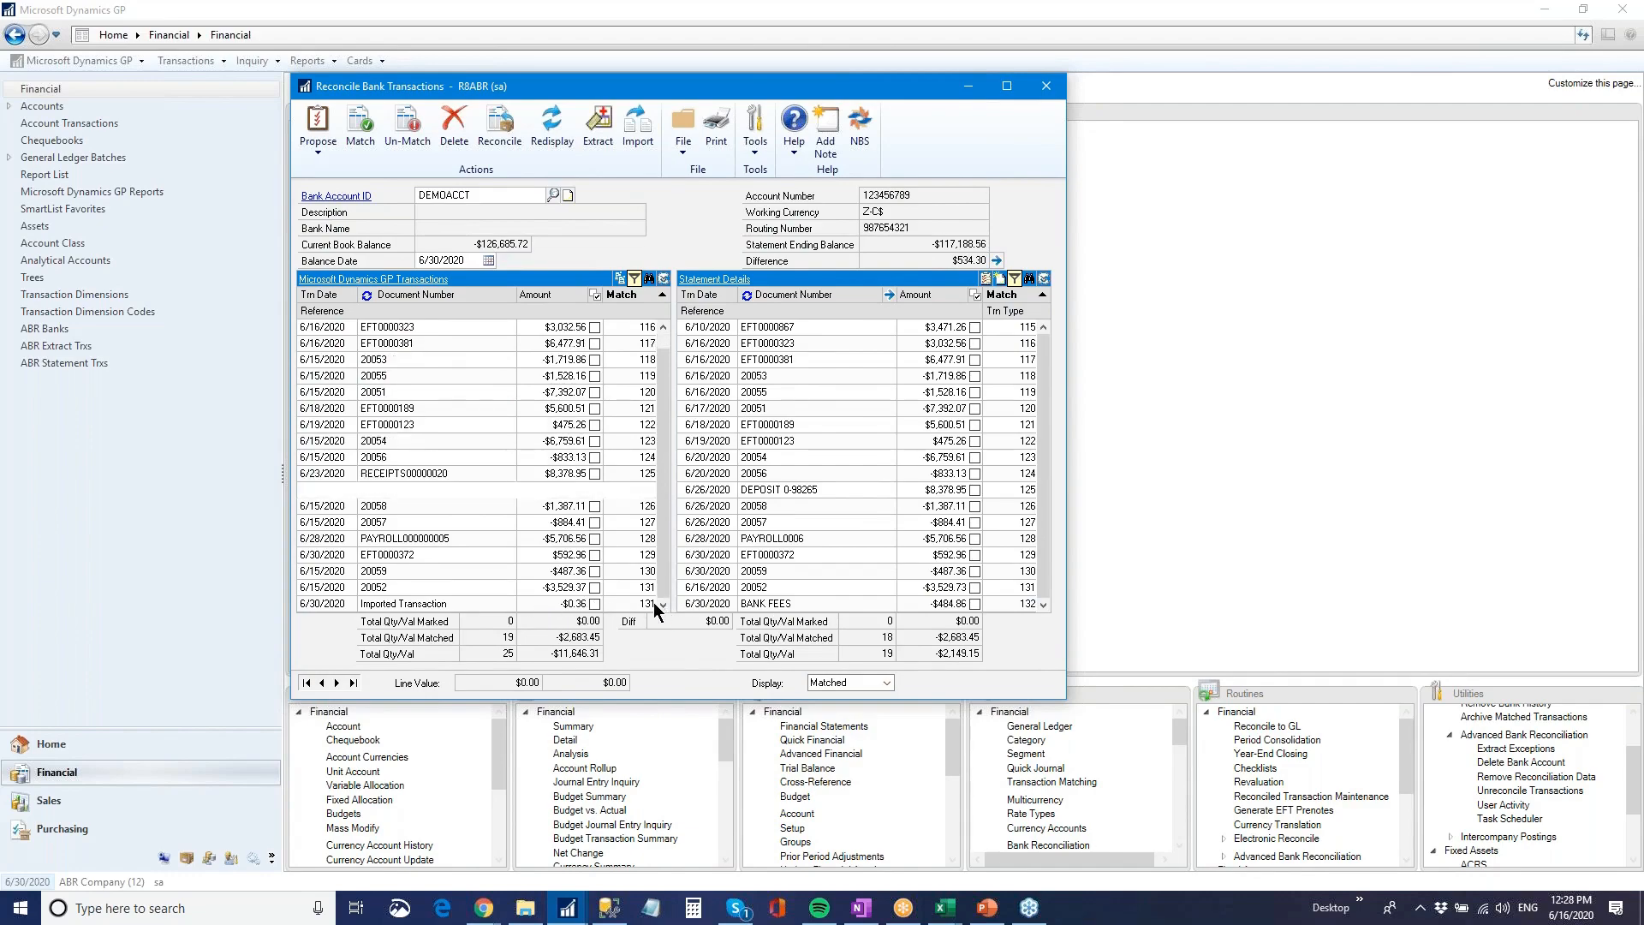
{"action": "left_click", "coordinate": [594, 604]}
{"action": "left_click", "coordinate": [975, 604]}
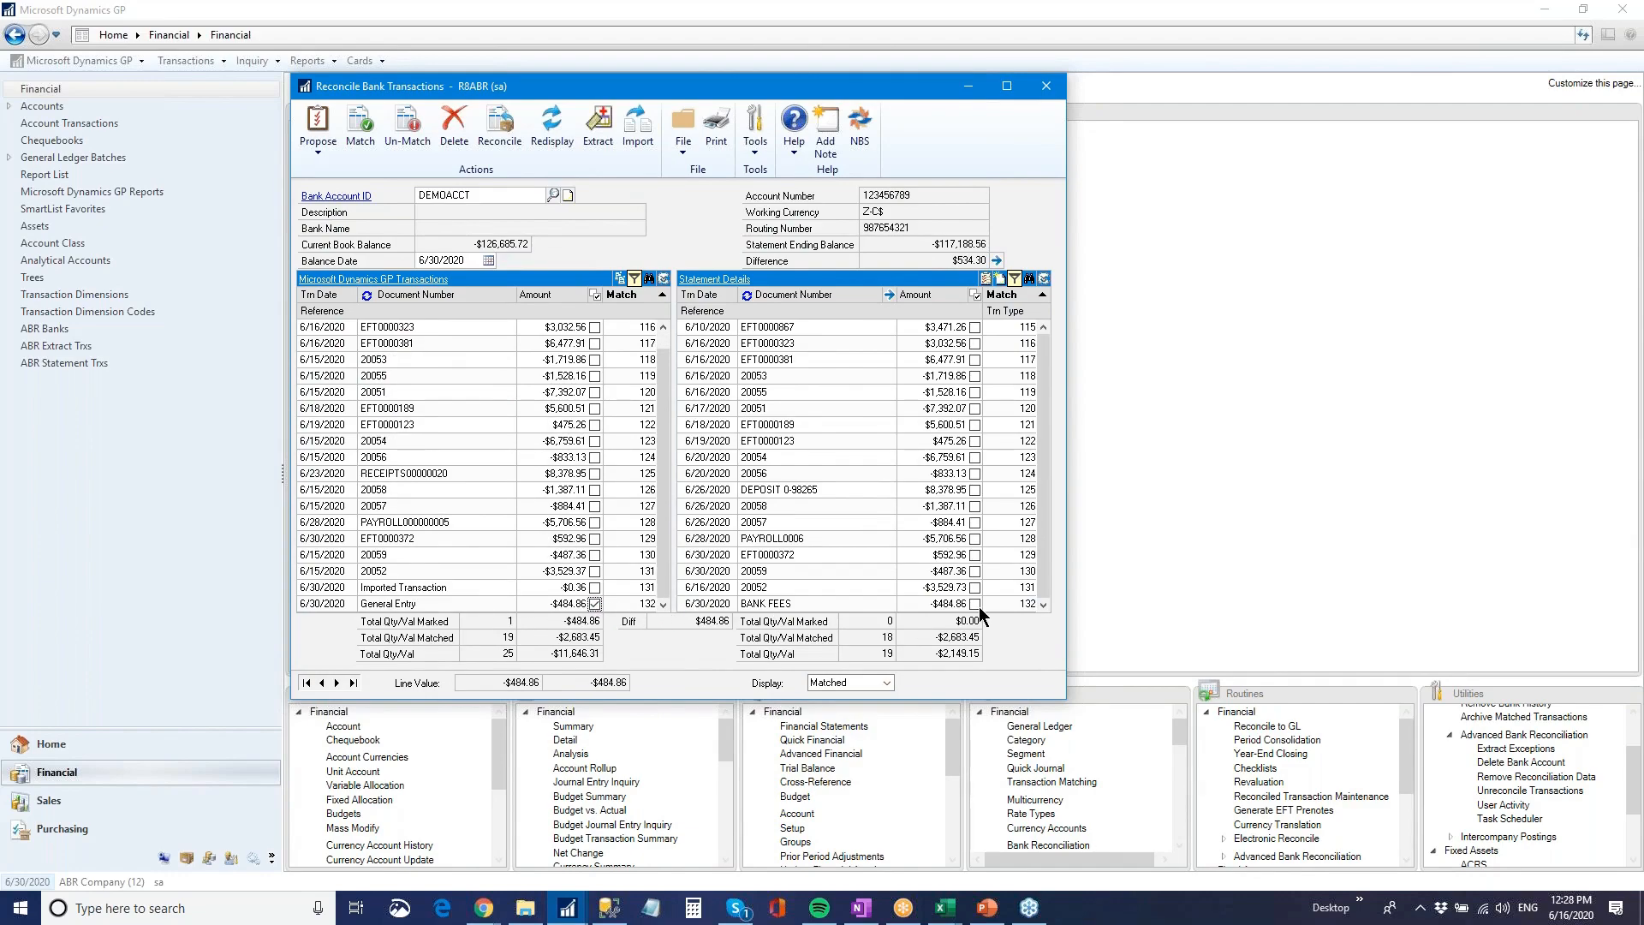
{"action": "left_click", "coordinate": [976, 605]}
{"action": "left_click", "coordinate": [588, 604]}
{"action": "left_click", "coordinate": [595, 604]}
Display the unmatched transactions and create a GL transaction entry for the Transfer in statement line with the reference "Misc Income"
{"action": "left_click", "coordinate": [848, 683]}
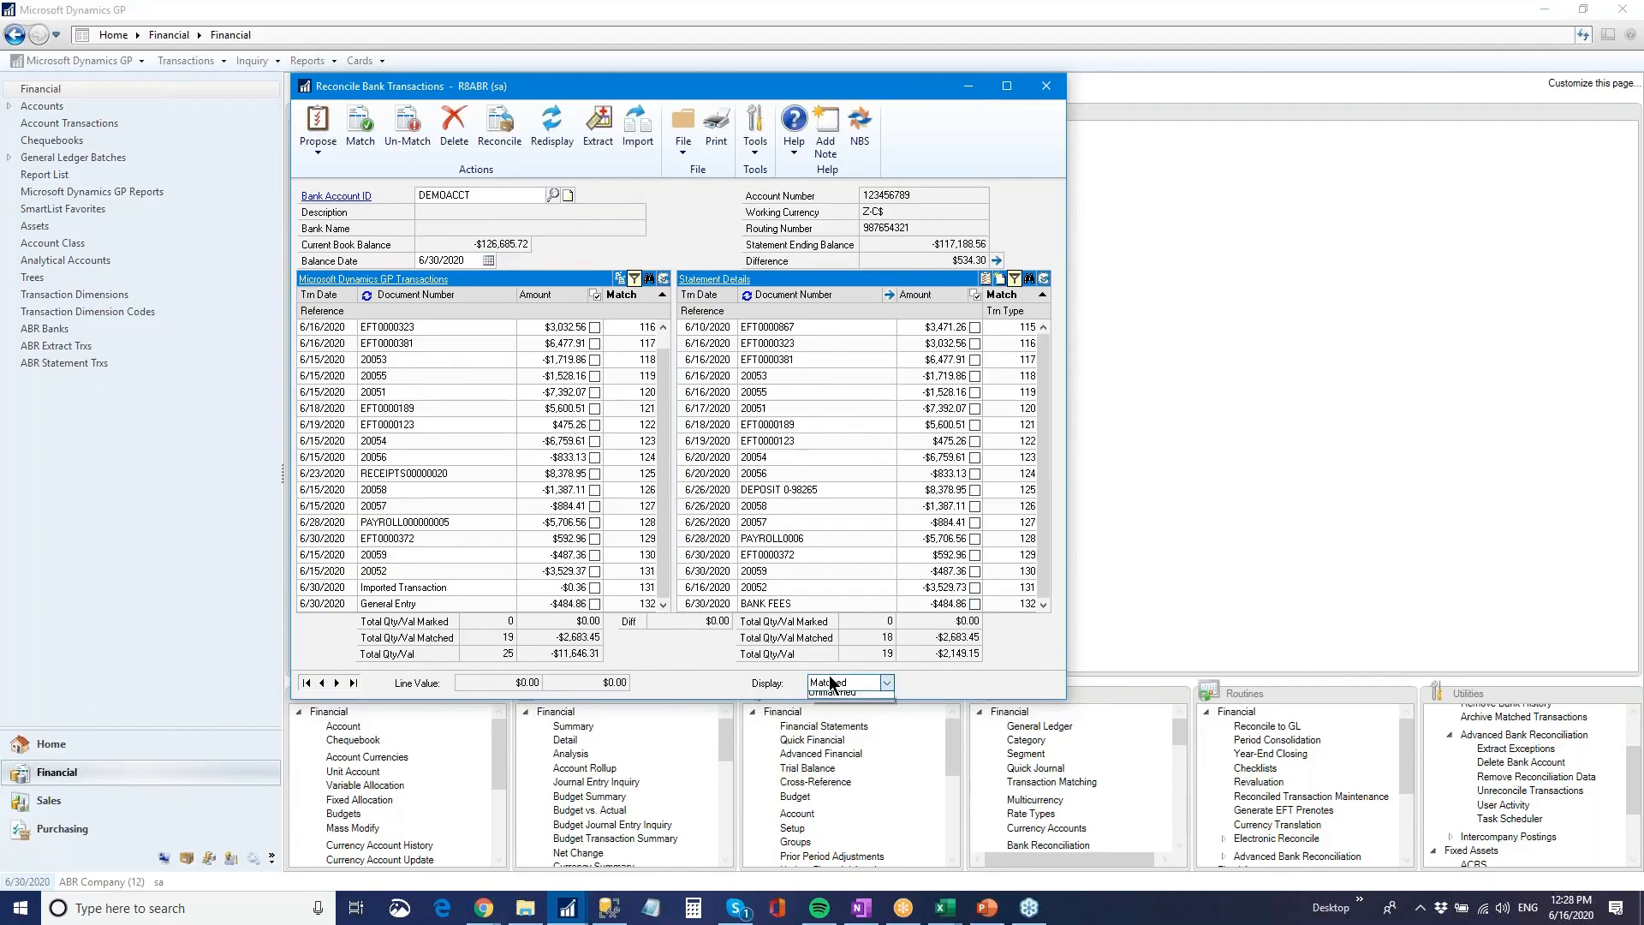
{"action": "left_click", "coordinate": [830, 710]}
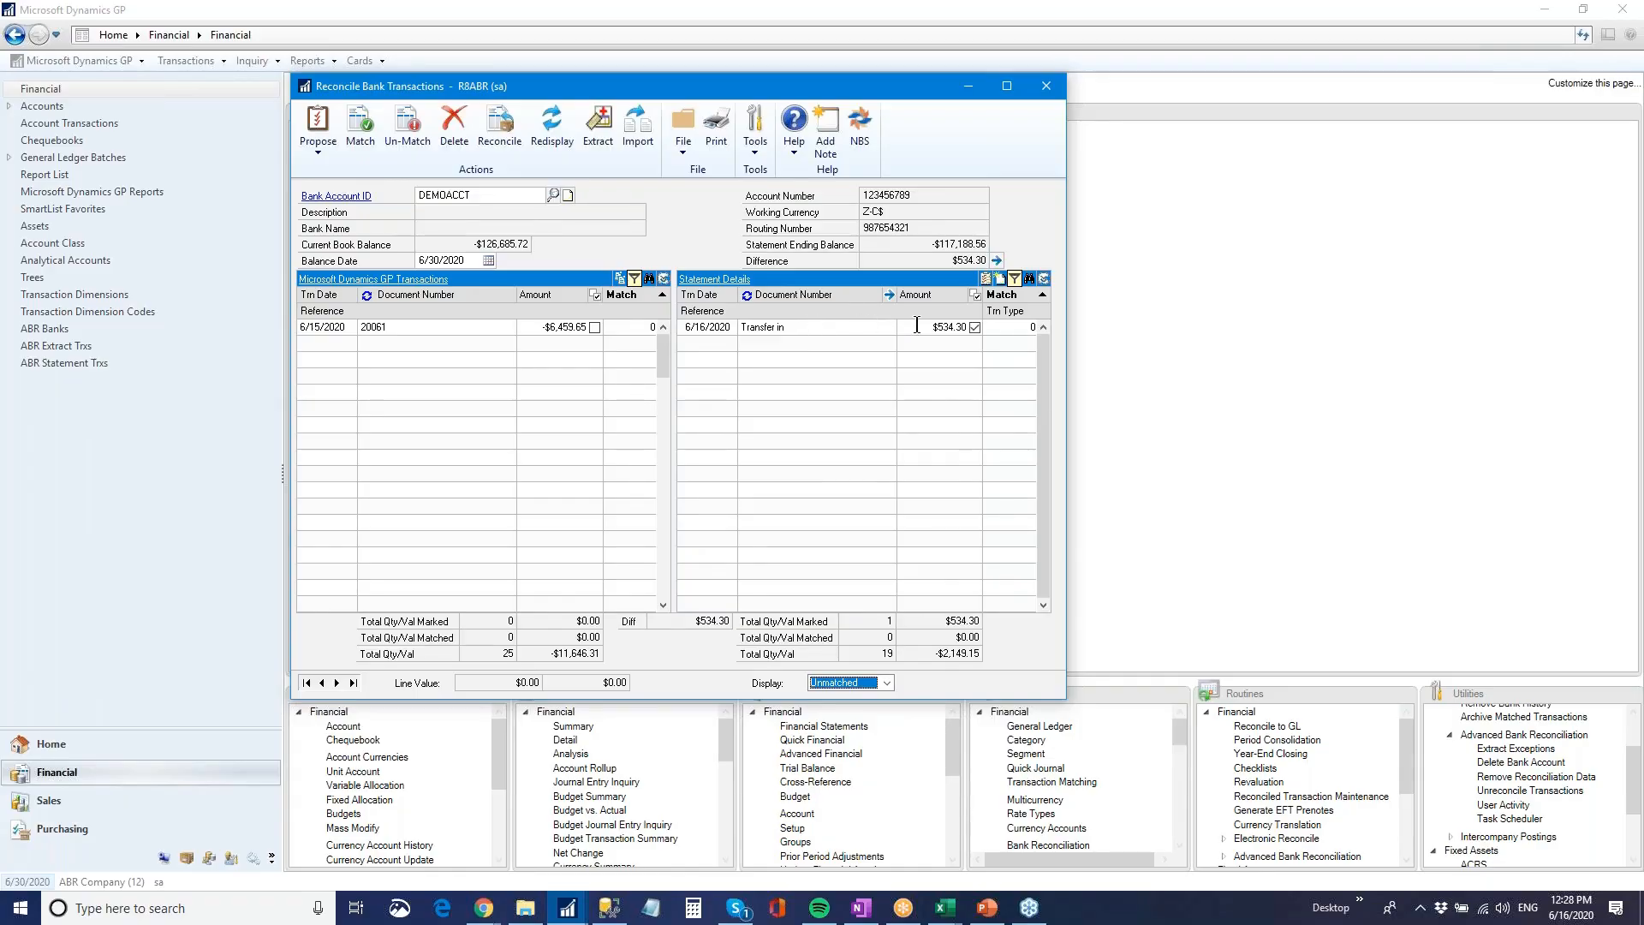
{"action": "left_click", "coordinate": [999, 279]}
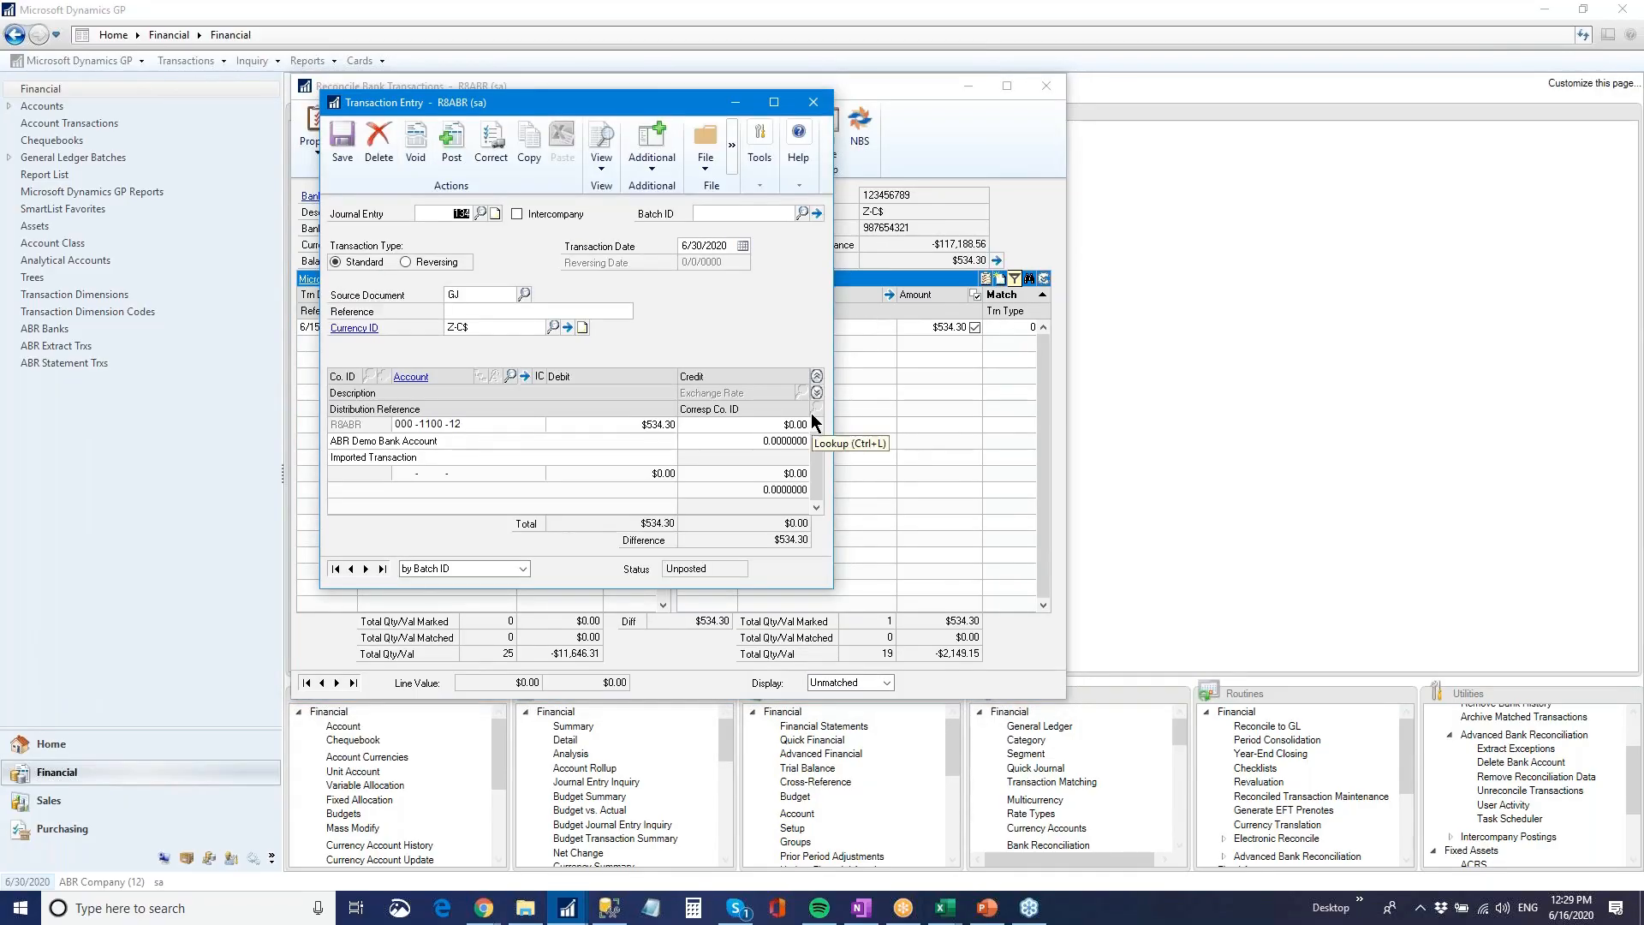
{"action": "left_click", "coordinate": [591, 308]}
{"action": "type", "text": "Misc Income"}
Add a distribution line crediting $534.30 to account 000-7040-00, Miscellaneous Income
{"action": "key", "text": "Tab"}
{"action": "key", "text": "Tab"}
{"action": "key", "text": "Tab"}
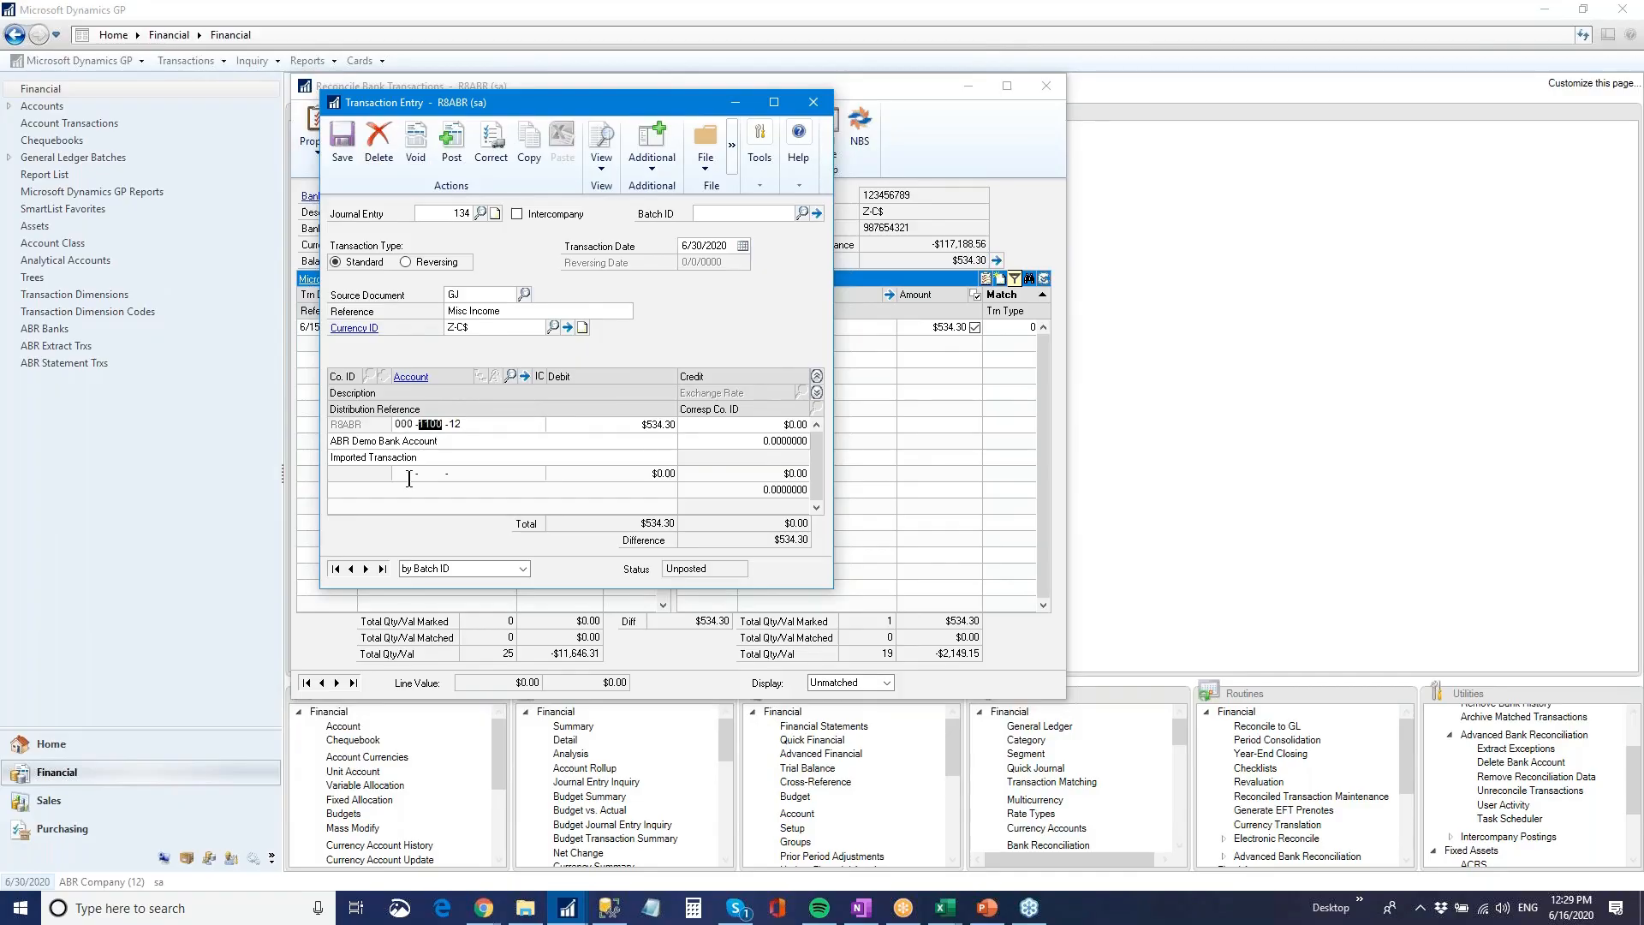
{"action": "key", "text": "Tab"}
{"action": "key", "text": "Tab"}
{"action": "key", "text": "Tab"}
{"action": "key", "text": "Tab"}
{"action": "key", "text": "Tab"}
{"action": "type", "text": "000 -7040 -00"}
{"action": "key", "text": "Tab"}
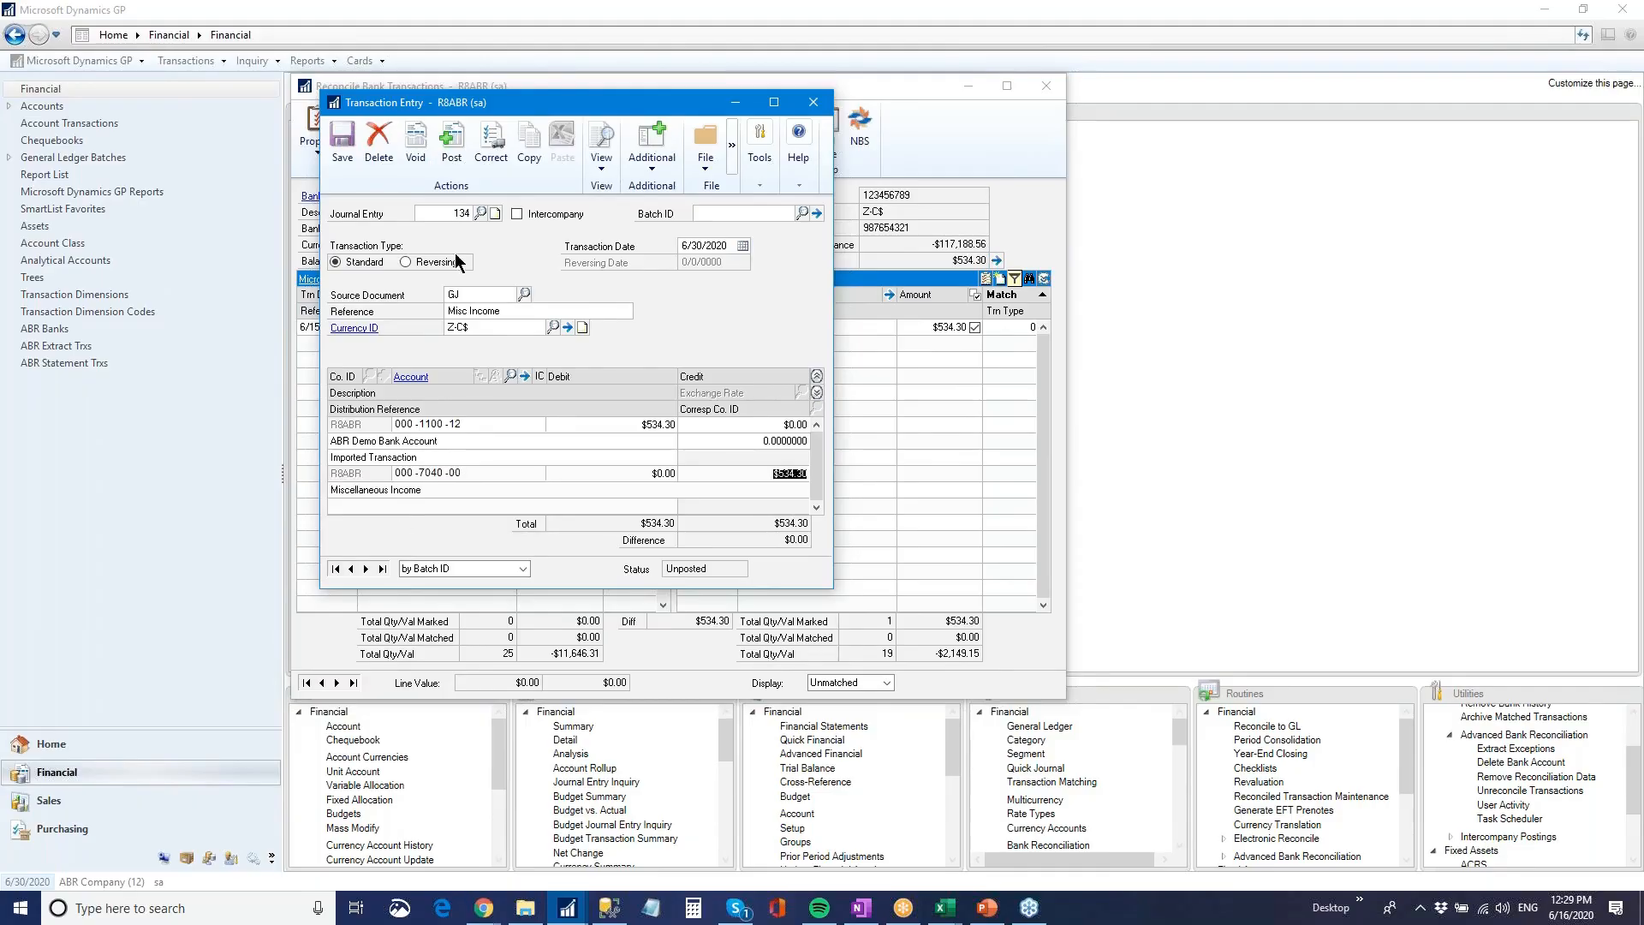
Post the Misc Income entry, close its posting journal and match it with the Transfer in statement line
{"action": "left_click", "coordinate": [452, 141]}
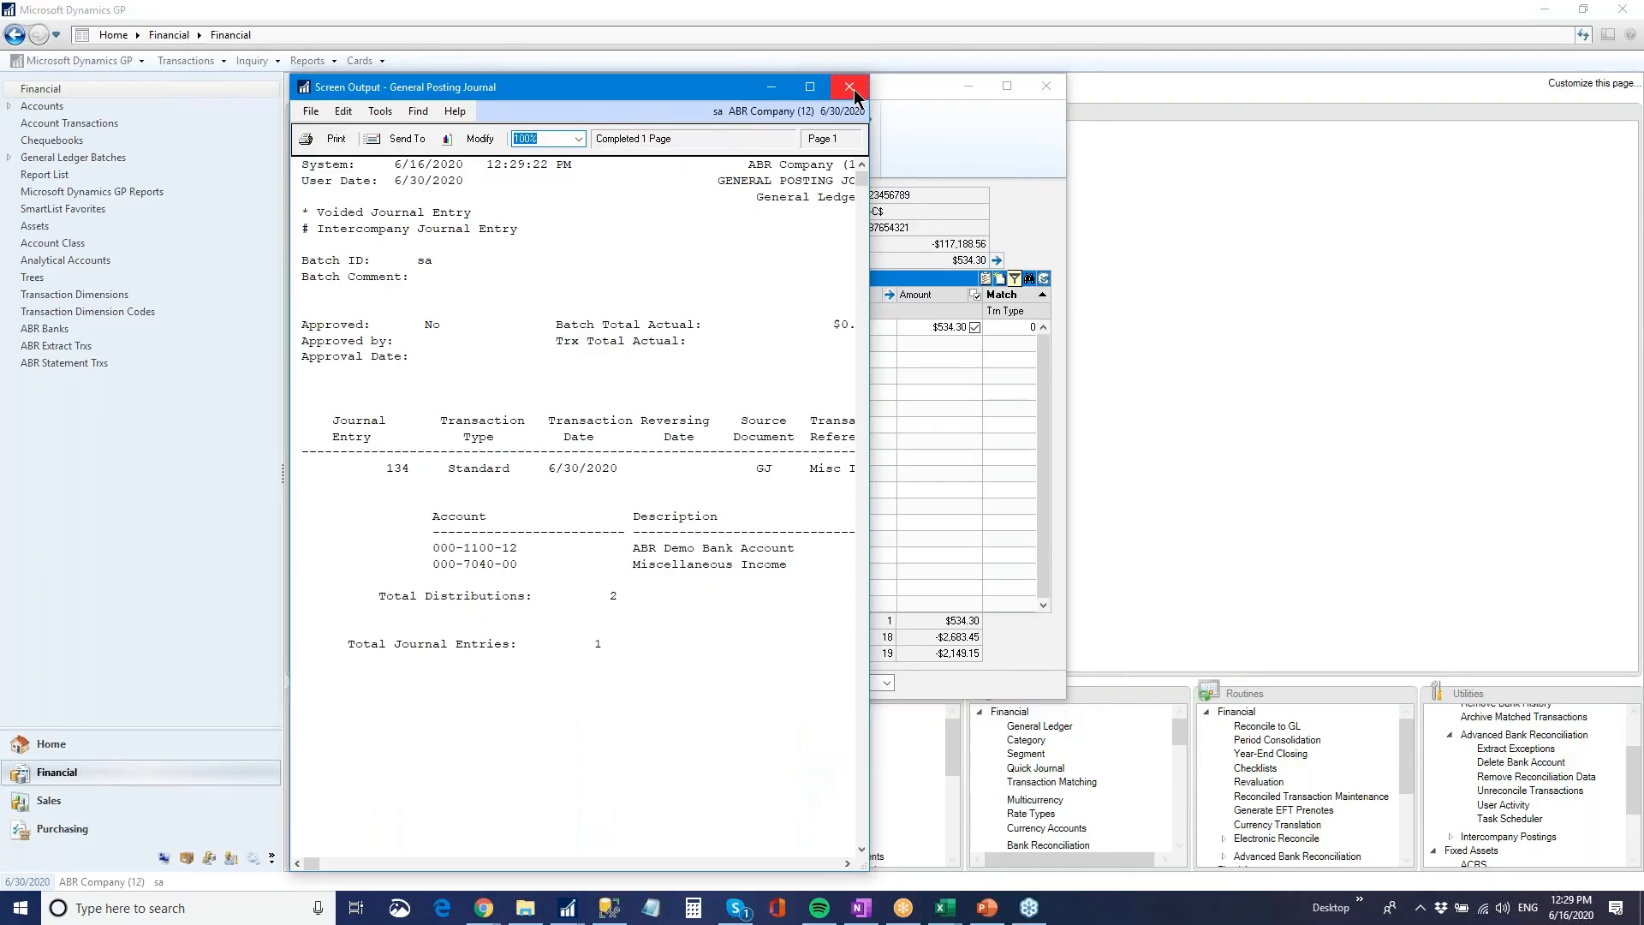
{"action": "left_click", "coordinate": [849, 88]}
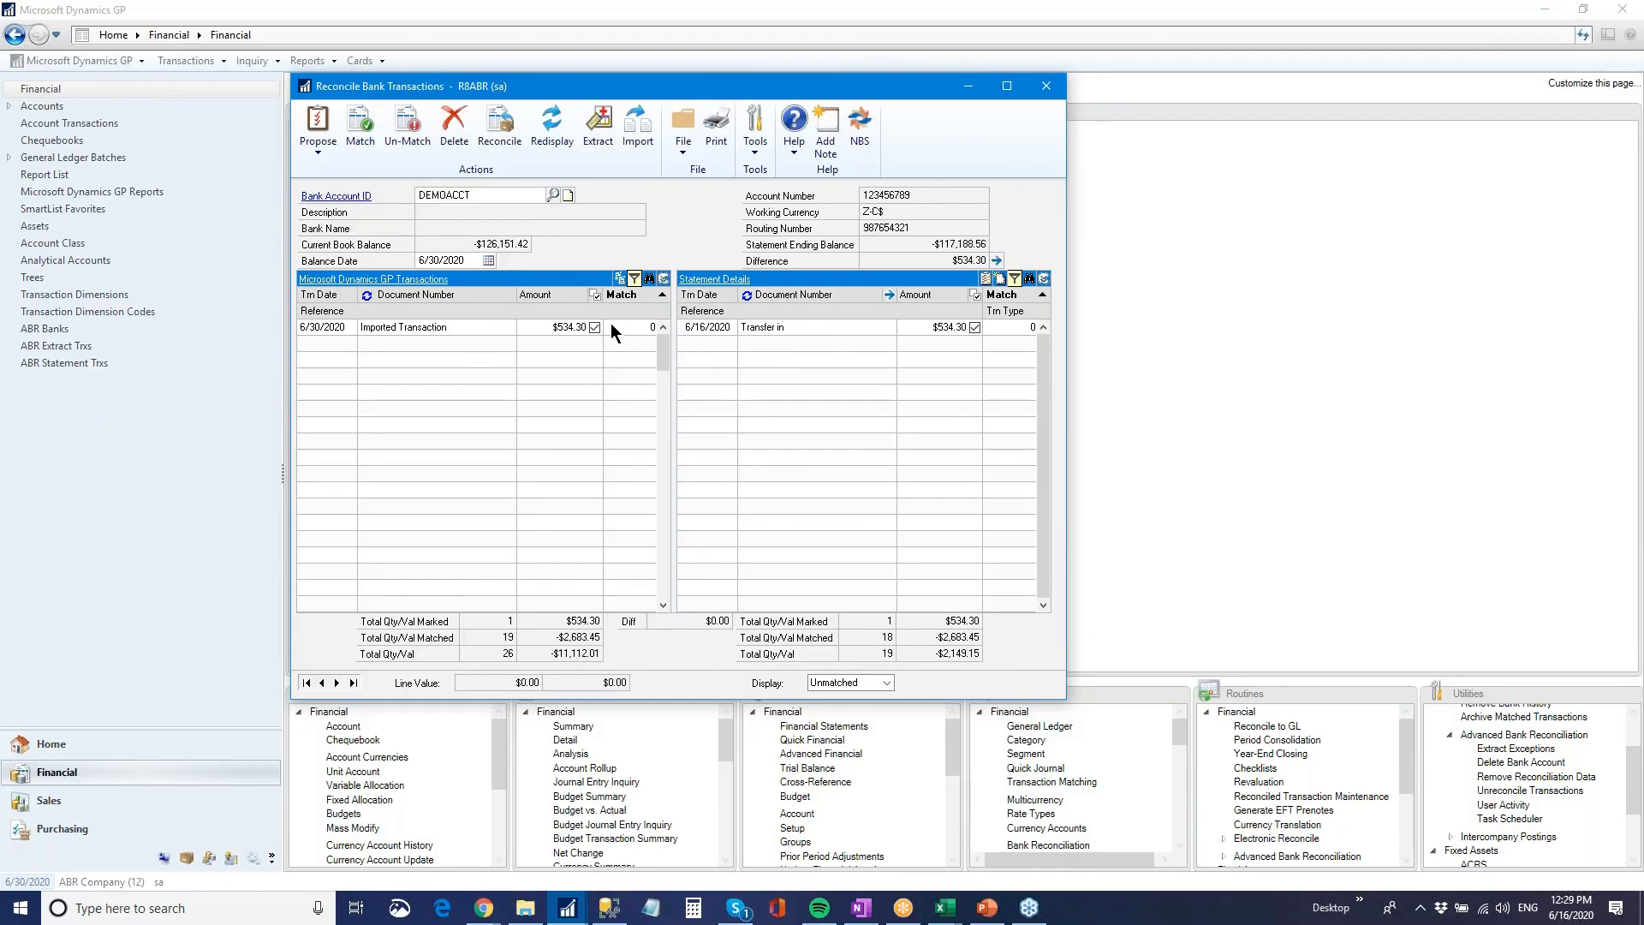
{"action": "left_click", "coordinate": [351, 141]}
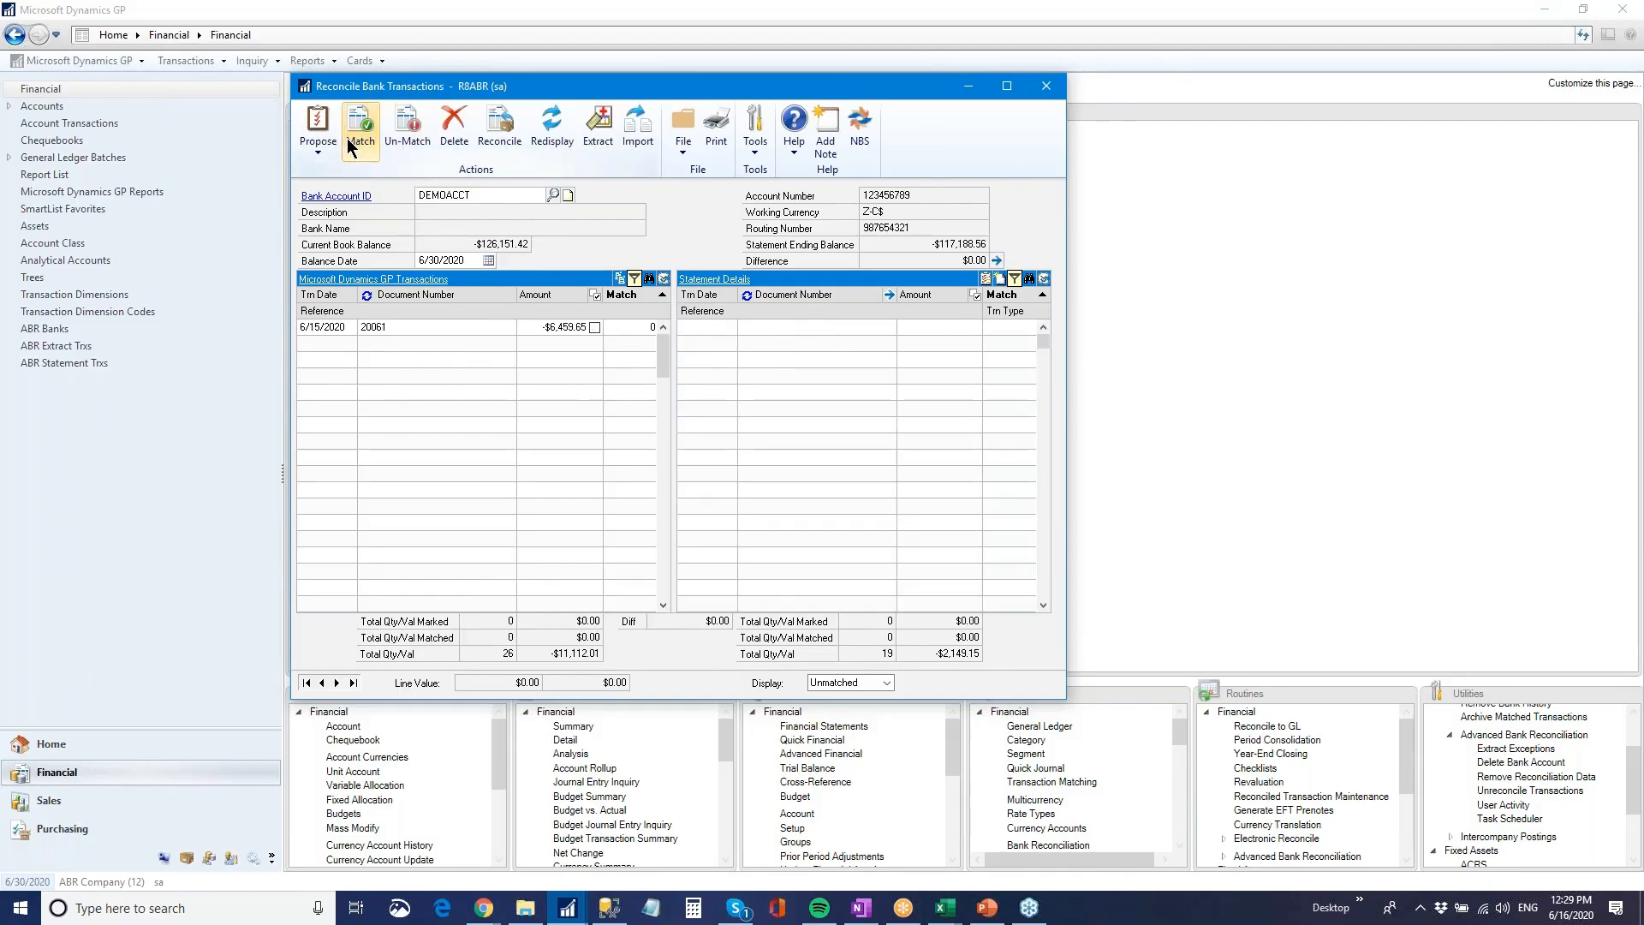
{"action": "left_click", "coordinate": [663, 327]}
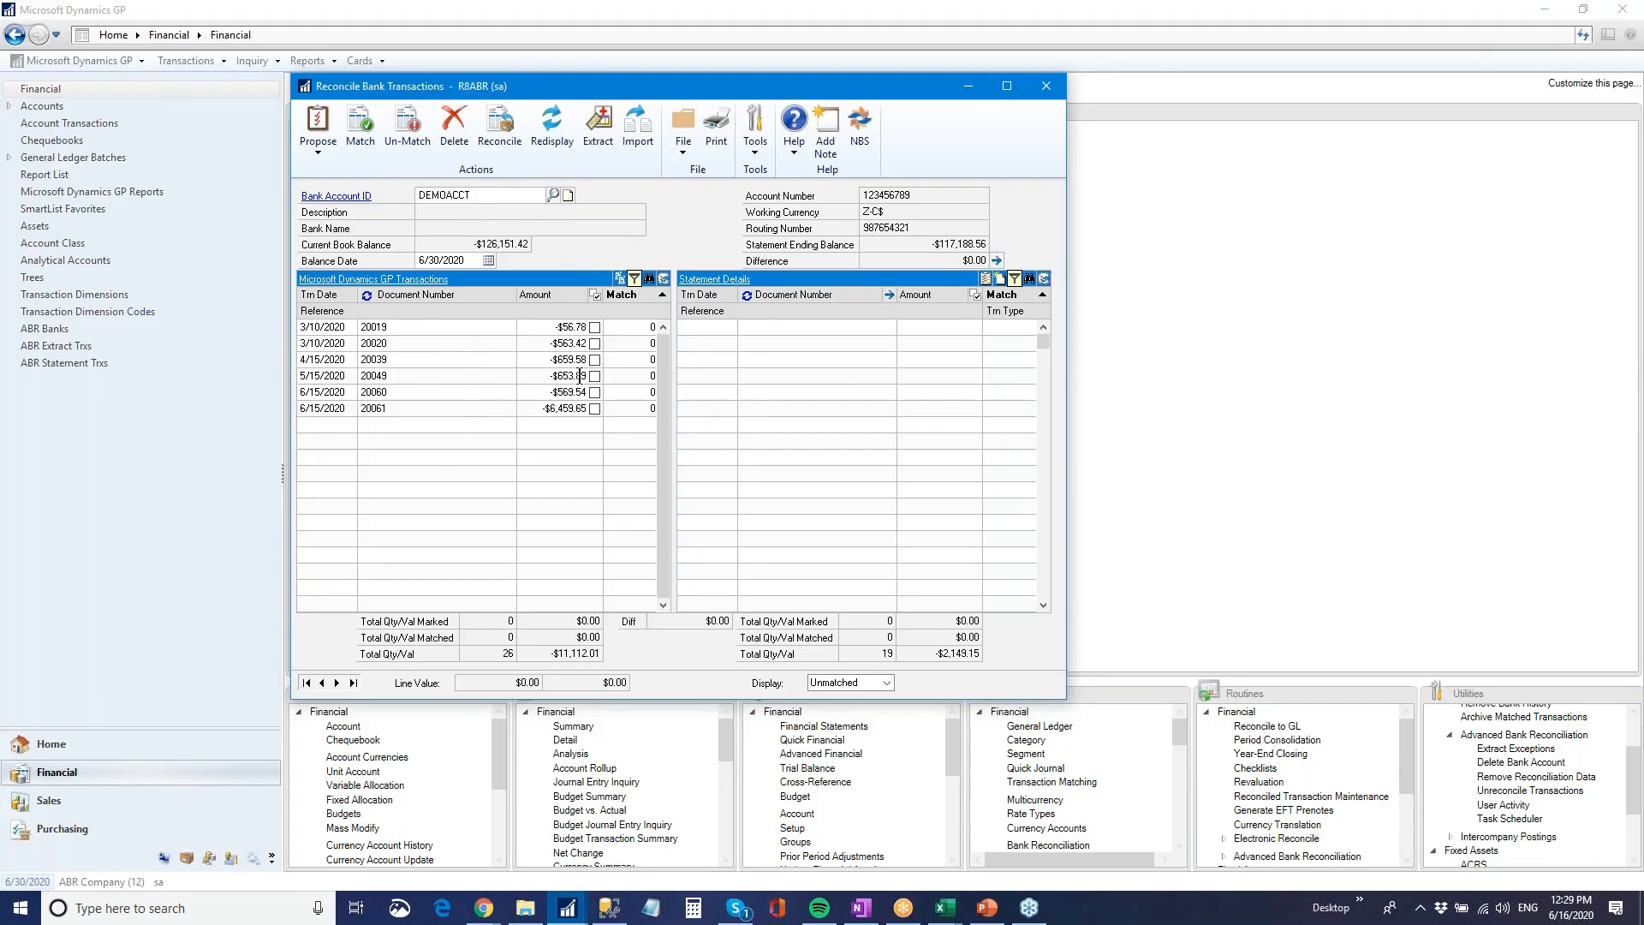
Reconcile the matched DEMOACCT transactions and output the resulting reconciliation reports to the screen
{"action": "left_click", "coordinate": [499, 127]}
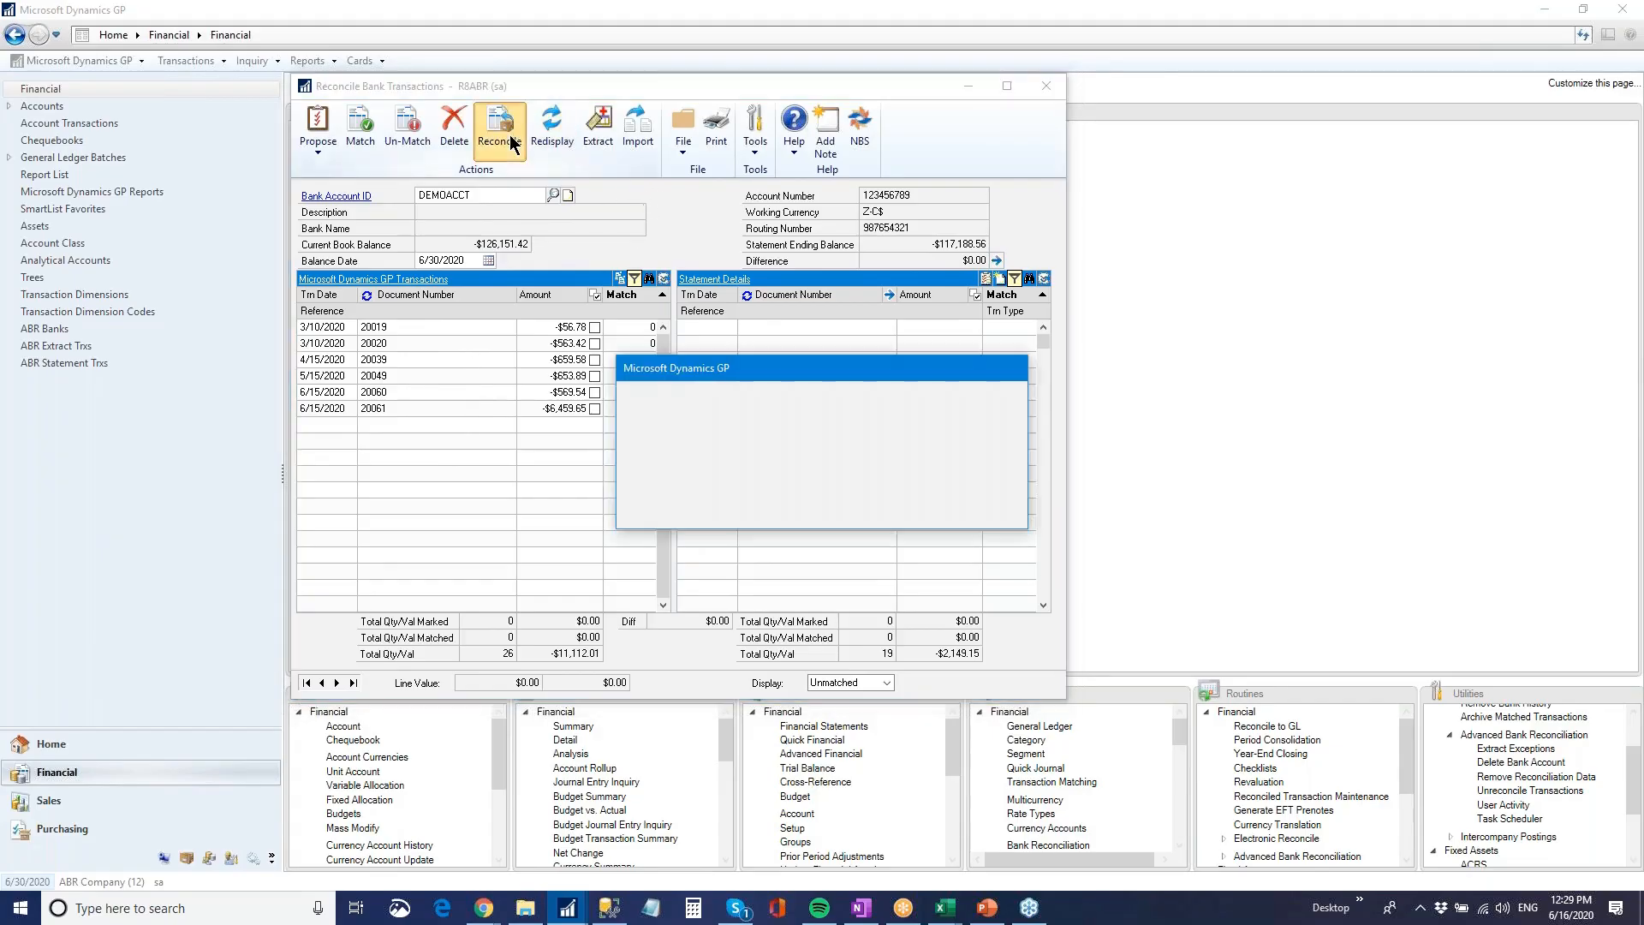
{"action": "left_click", "coordinate": [787, 505]}
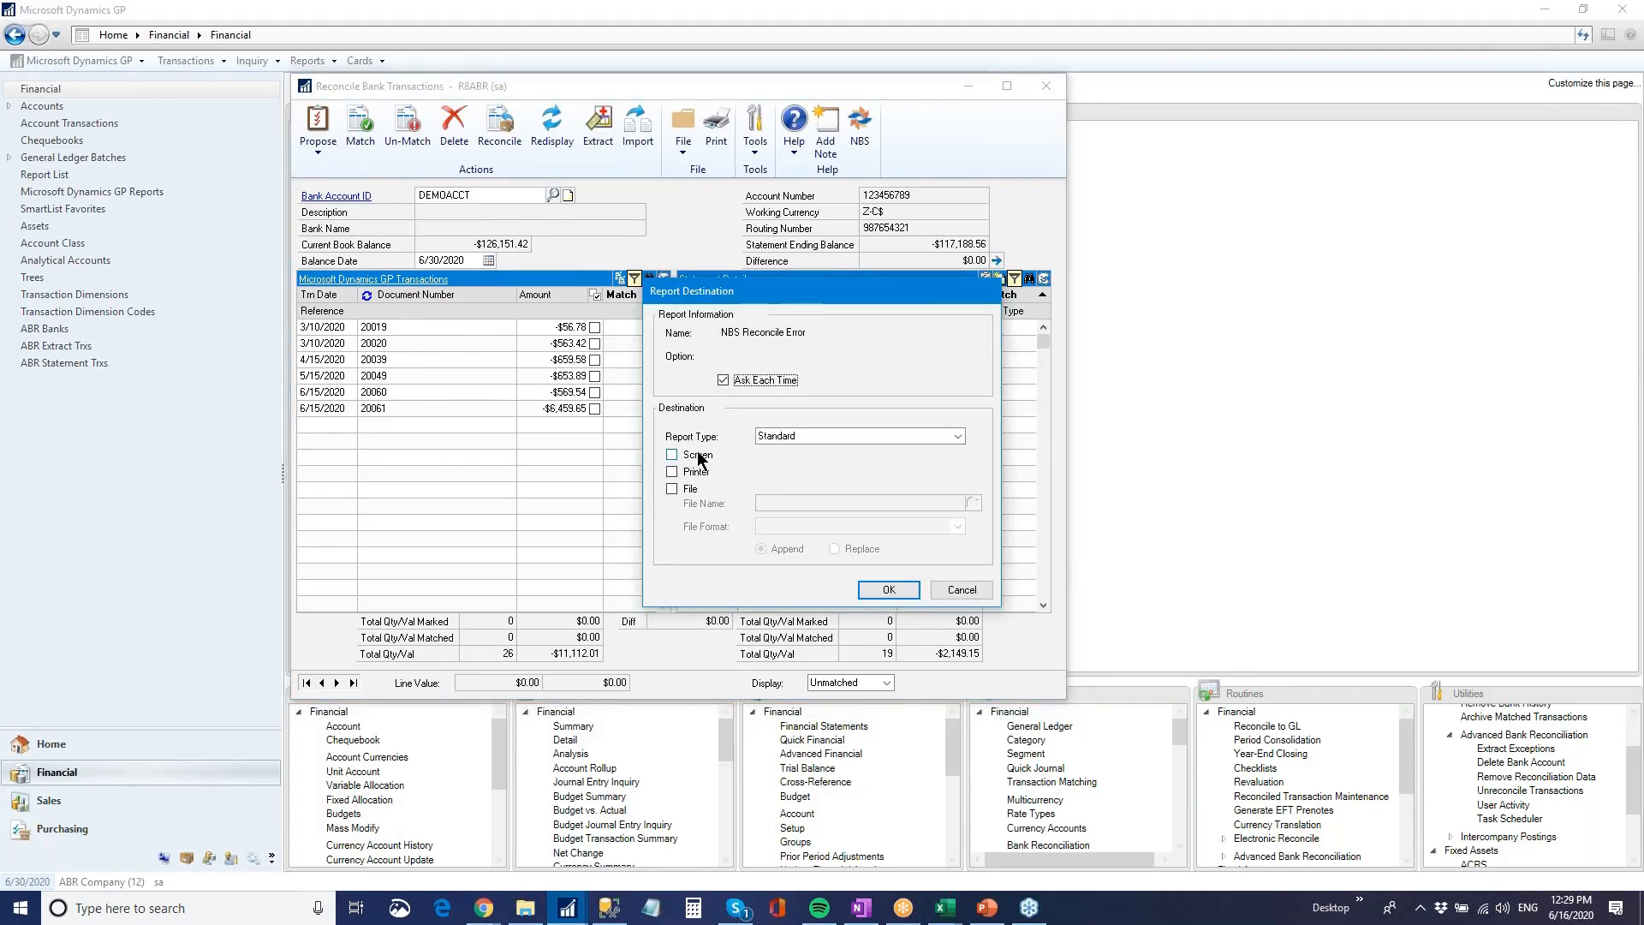
{"action": "left_click", "coordinate": [891, 590]}
{"action": "left_click", "coordinate": [886, 590]}
{"action": "left_click", "coordinate": [882, 589]}
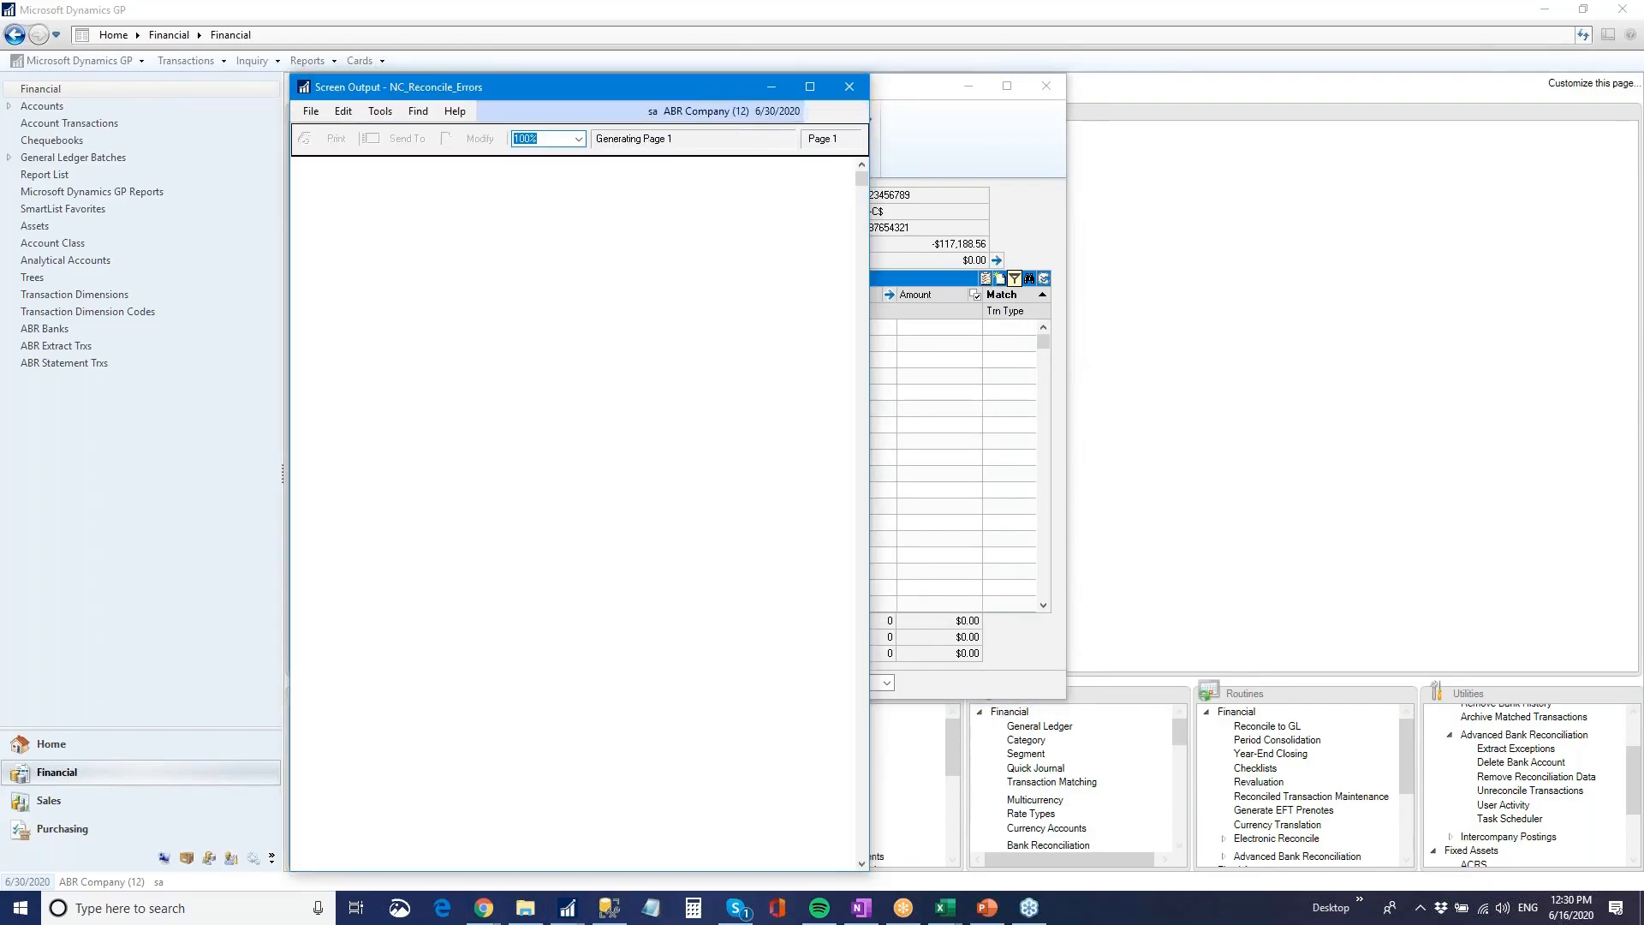
Close the reconcile errors report, widen the Reconciled Transactions report to examine its amounts and reconcile numbers, and close it
{"action": "left_click", "coordinate": [856, 91]}
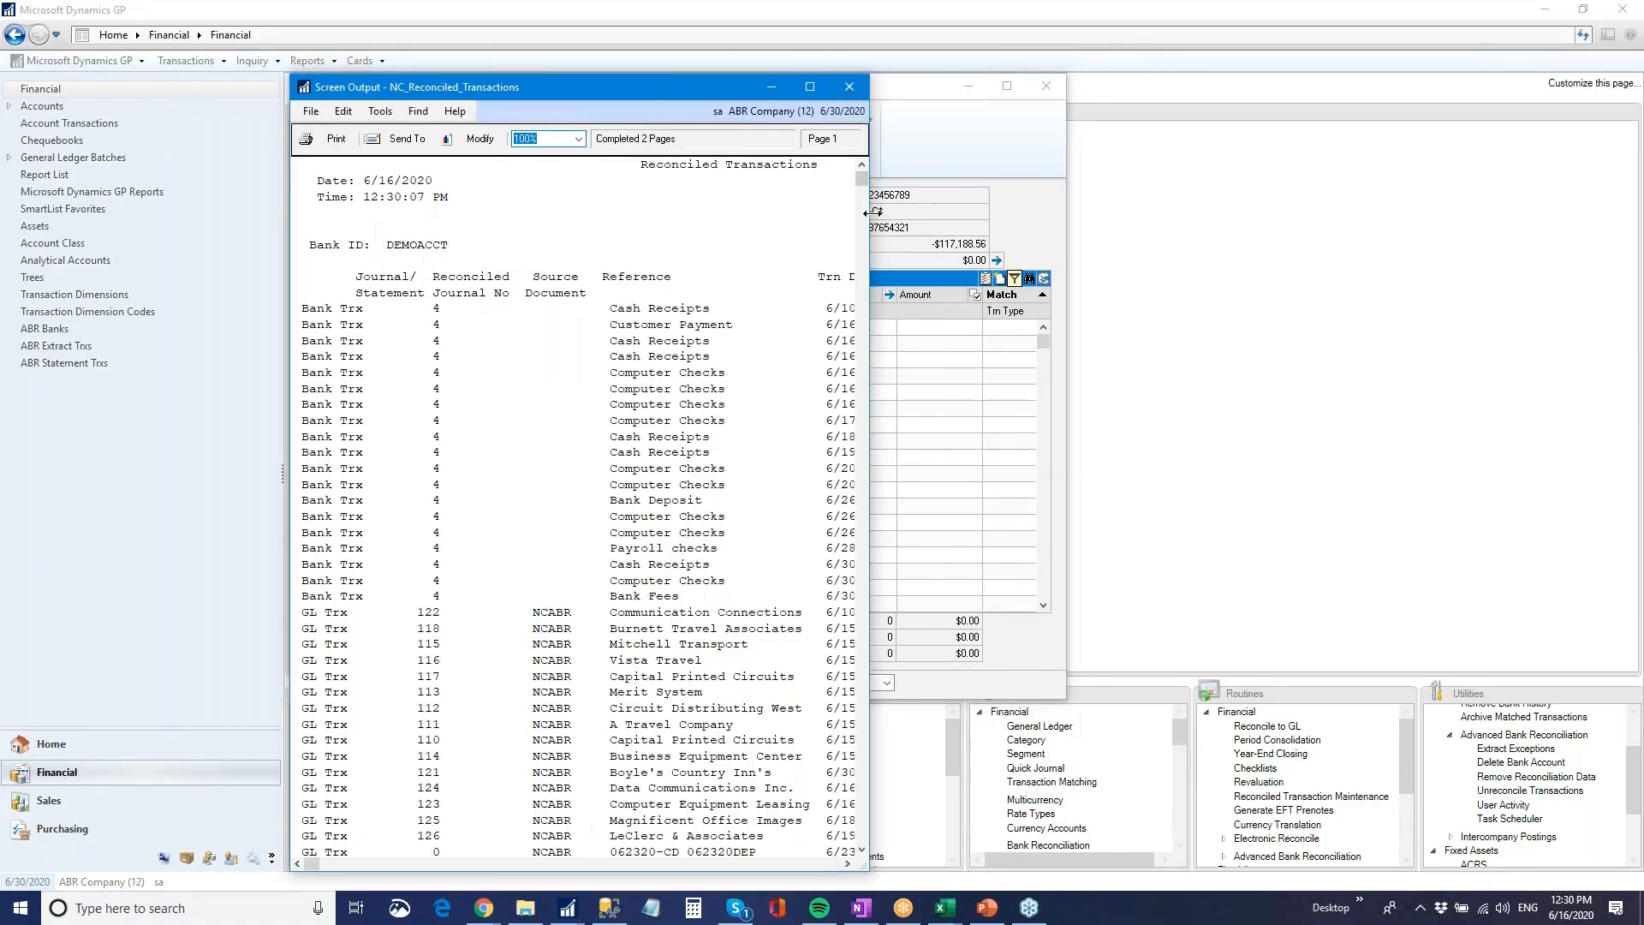
{"action": "left_click_drag", "start_coordinate": [872, 212], "coordinate": [1293, 257]}
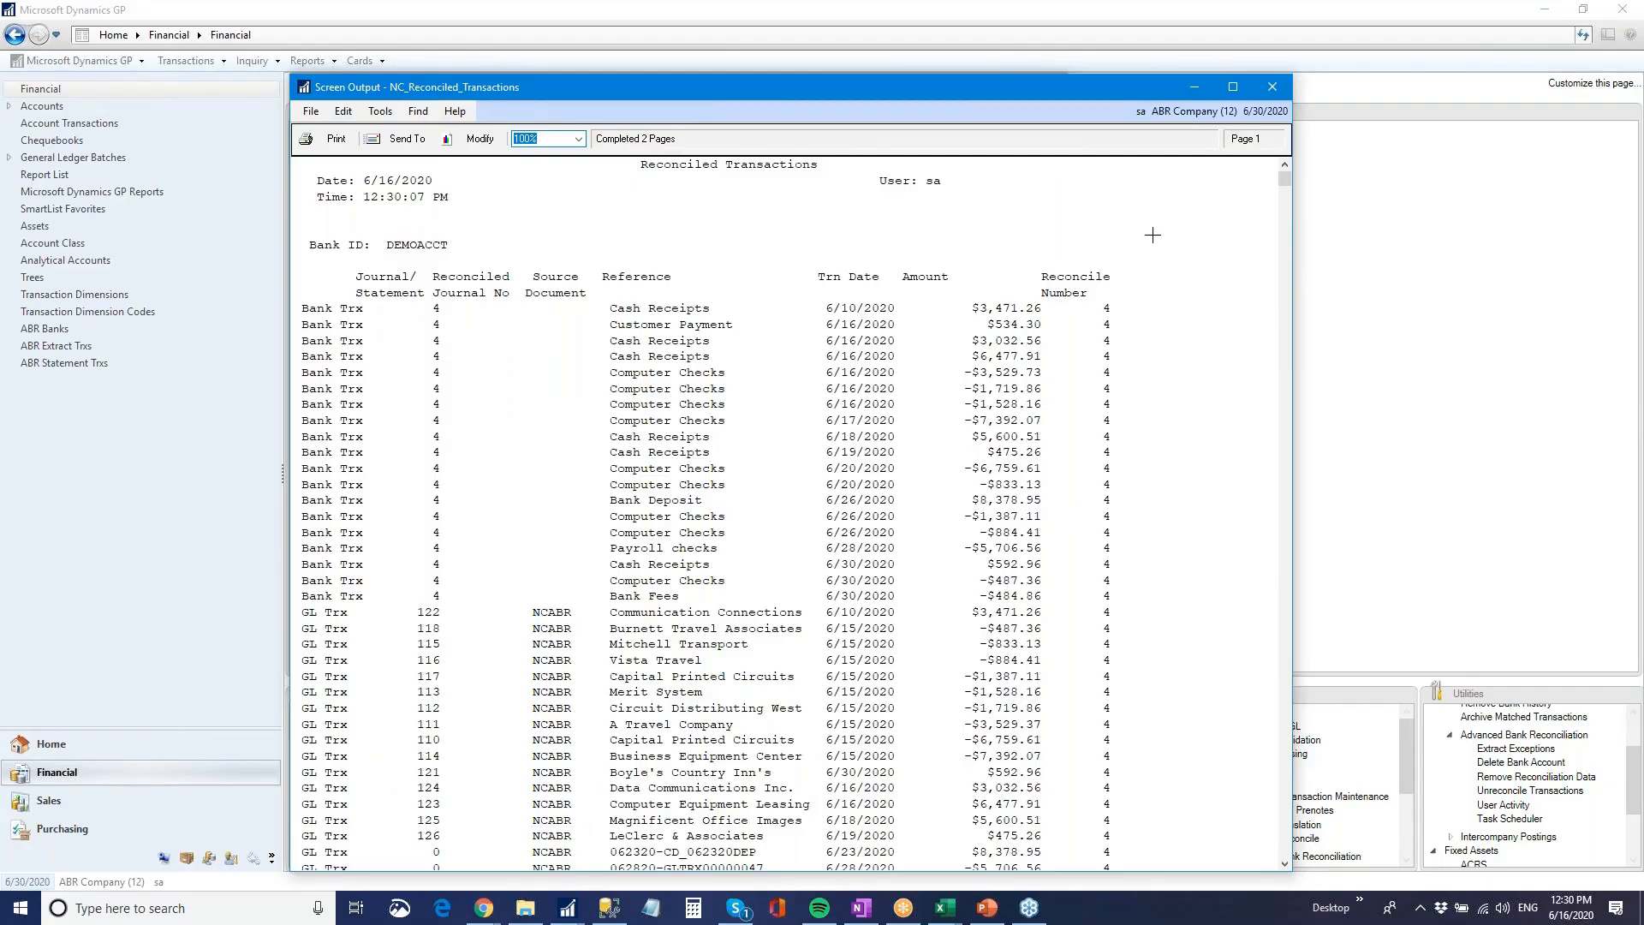
{"action": "left_click", "coordinate": [1268, 88]}
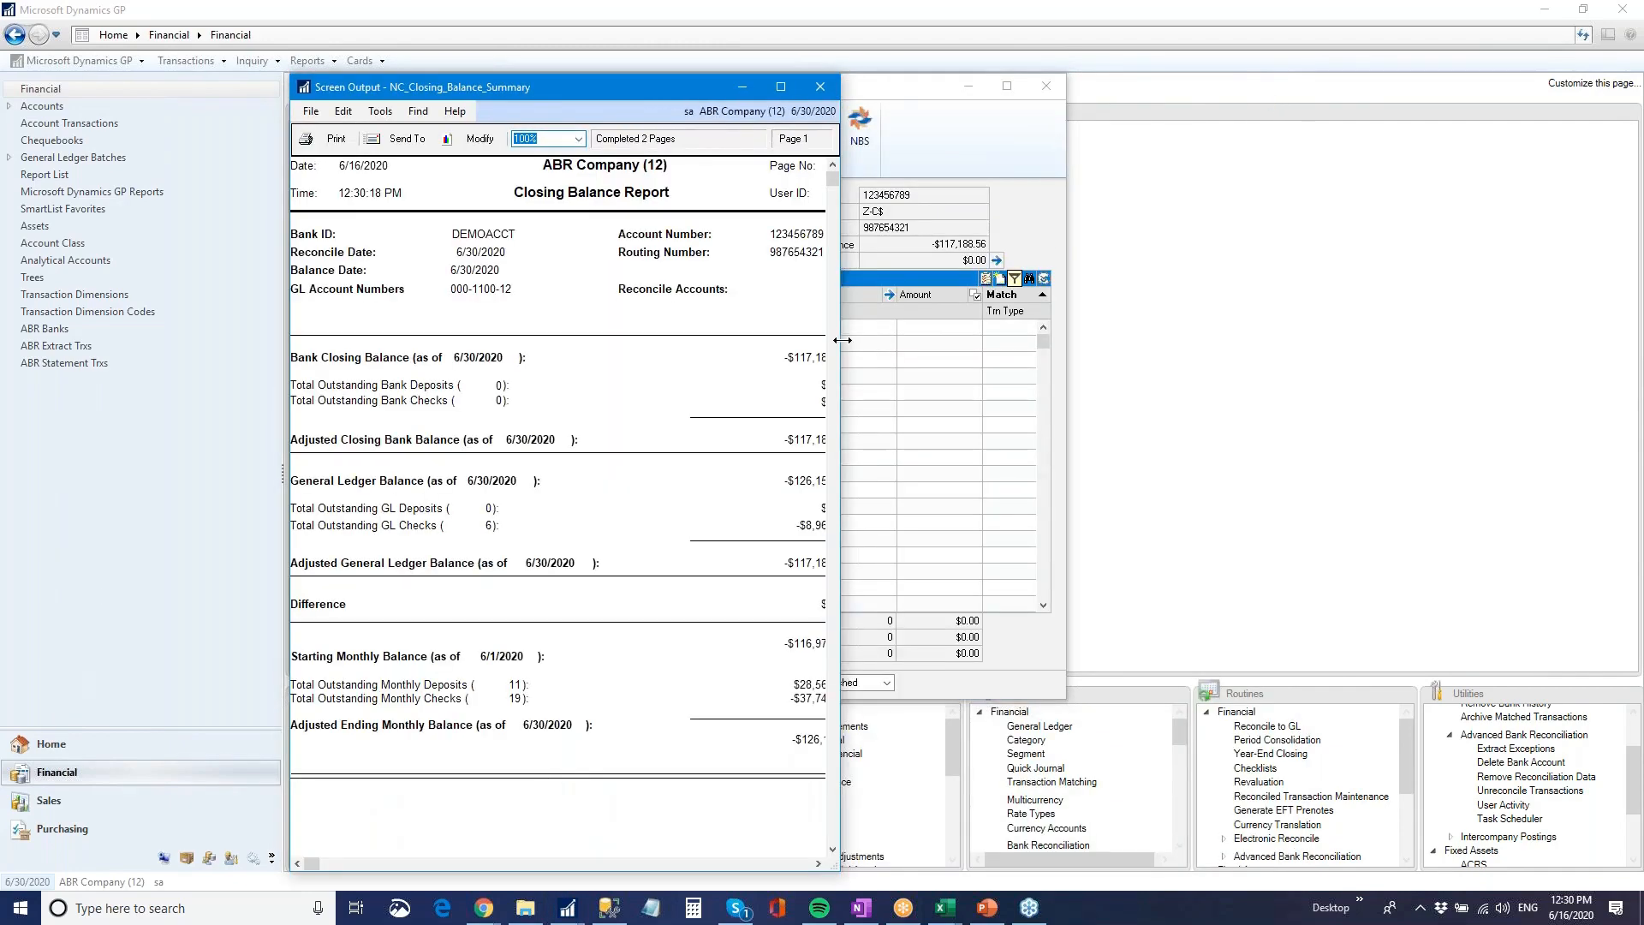
Widen the Closing Balance Report, examine its balances and outstanding GL transactions, close it and switch to the PowerPoint presentation
{"action": "left_click_drag", "start_coordinate": [841, 340], "coordinate": [1011, 340]}
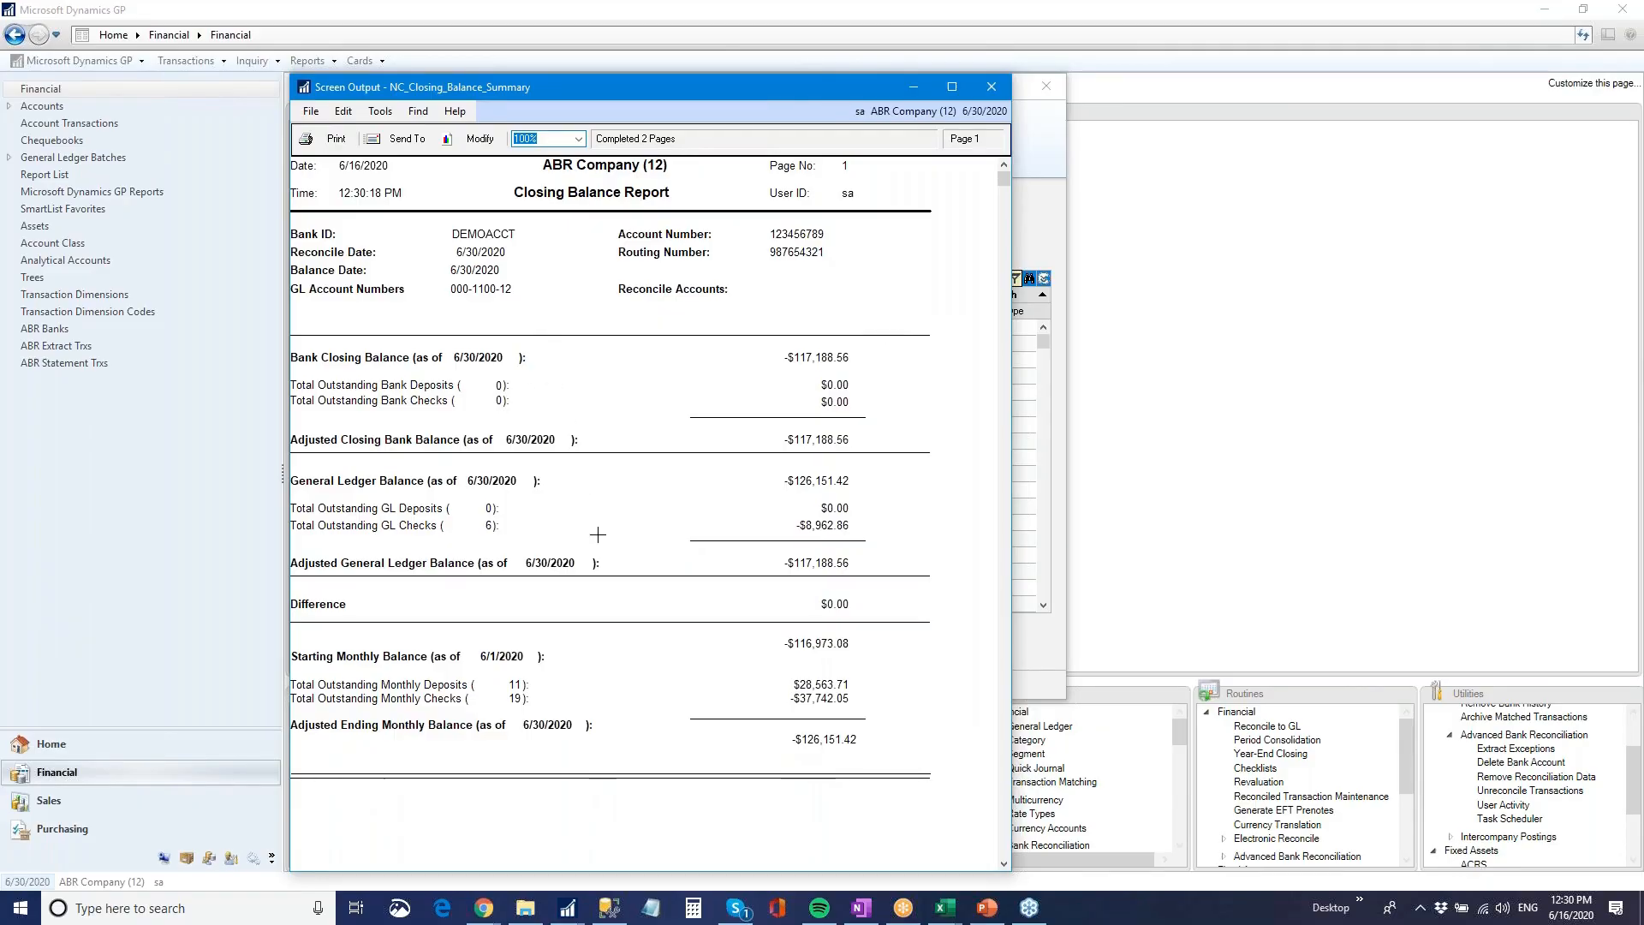
{"action": "scroll", "coordinate": [598, 534], "scroll_direction": "down", "scroll_amount": 1}
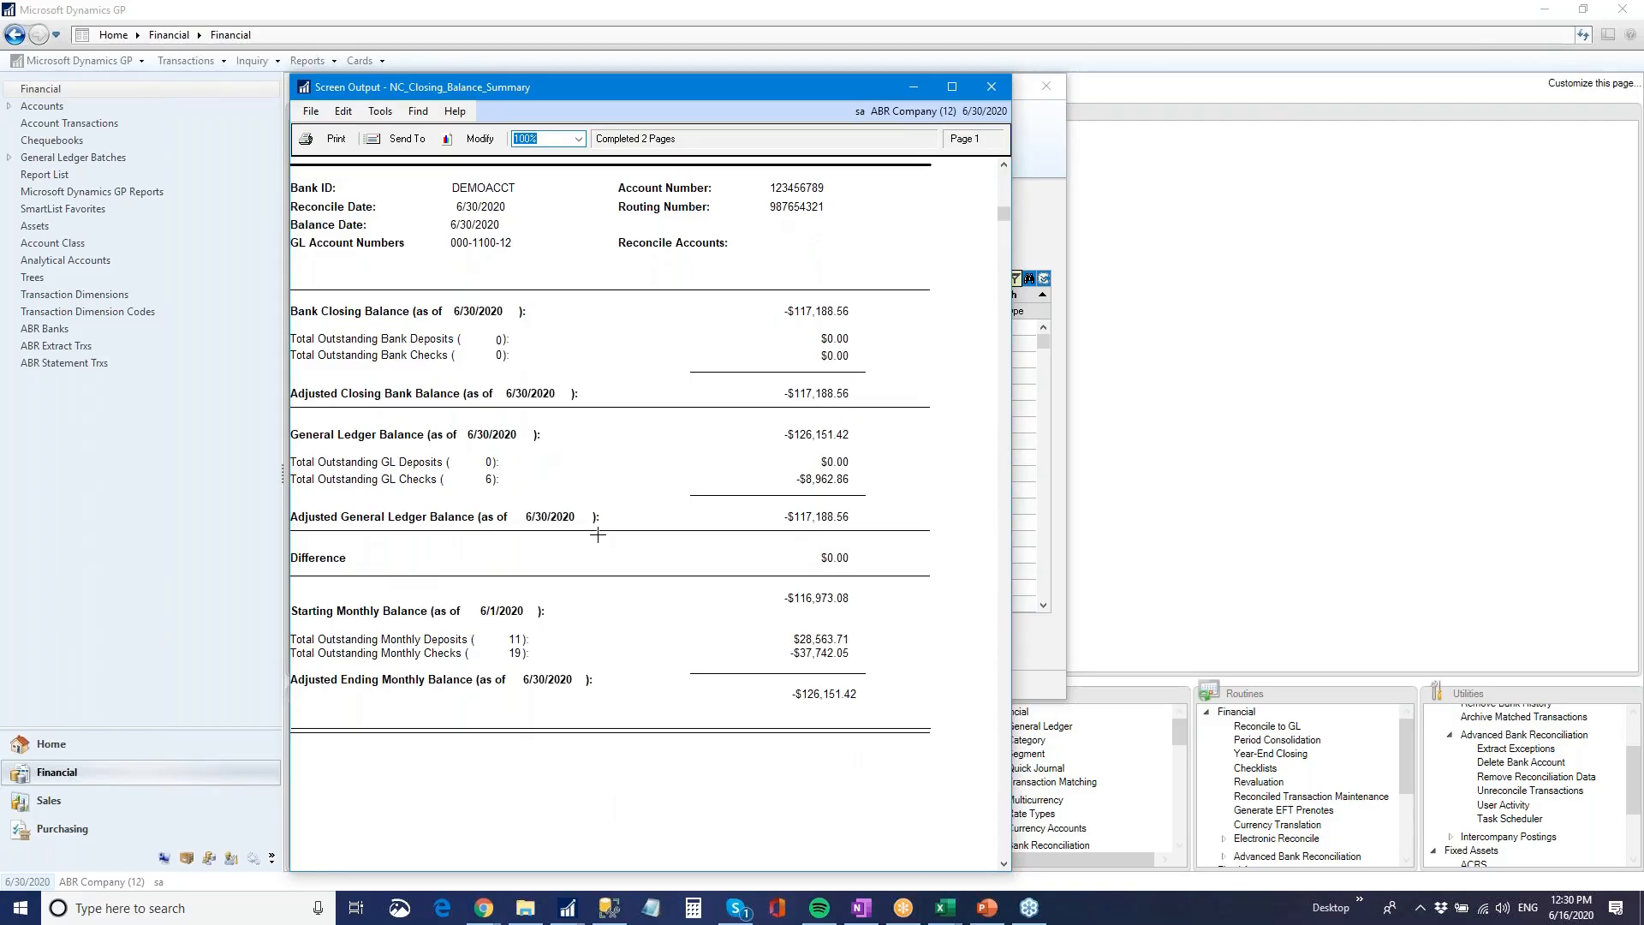
{"action": "scroll", "coordinate": [598, 535], "scroll_direction": "down", "scroll_amount": 11}
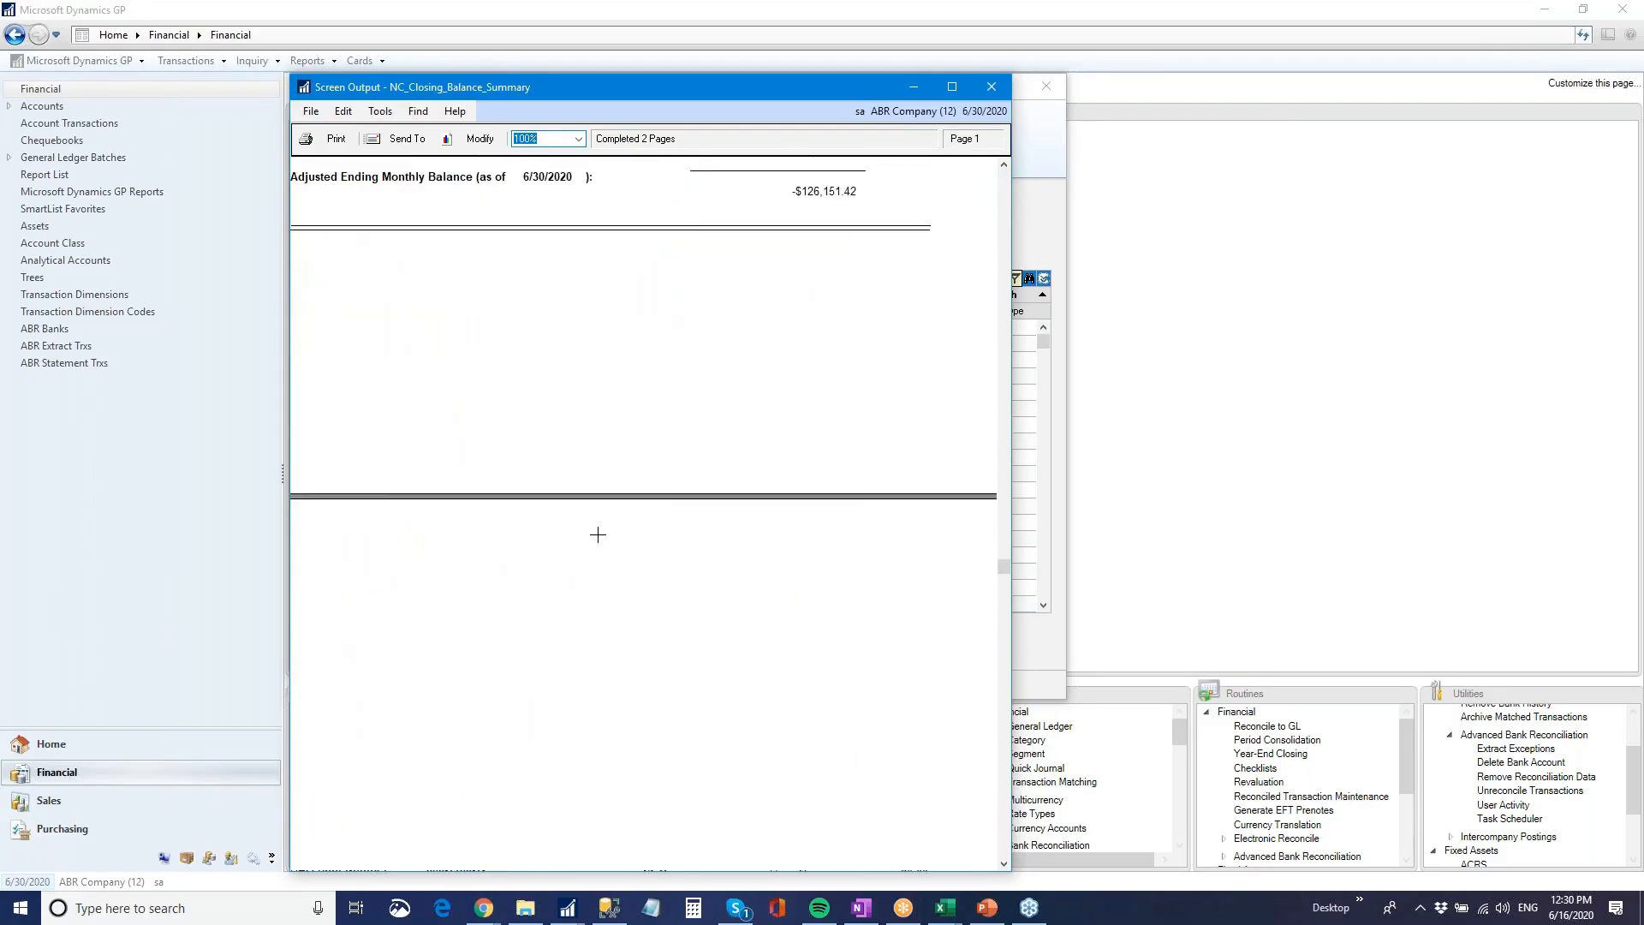
{"action": "scroll", "coordinate": [598, 534], "scroll_direction": "down", "scroll_amount": 9}
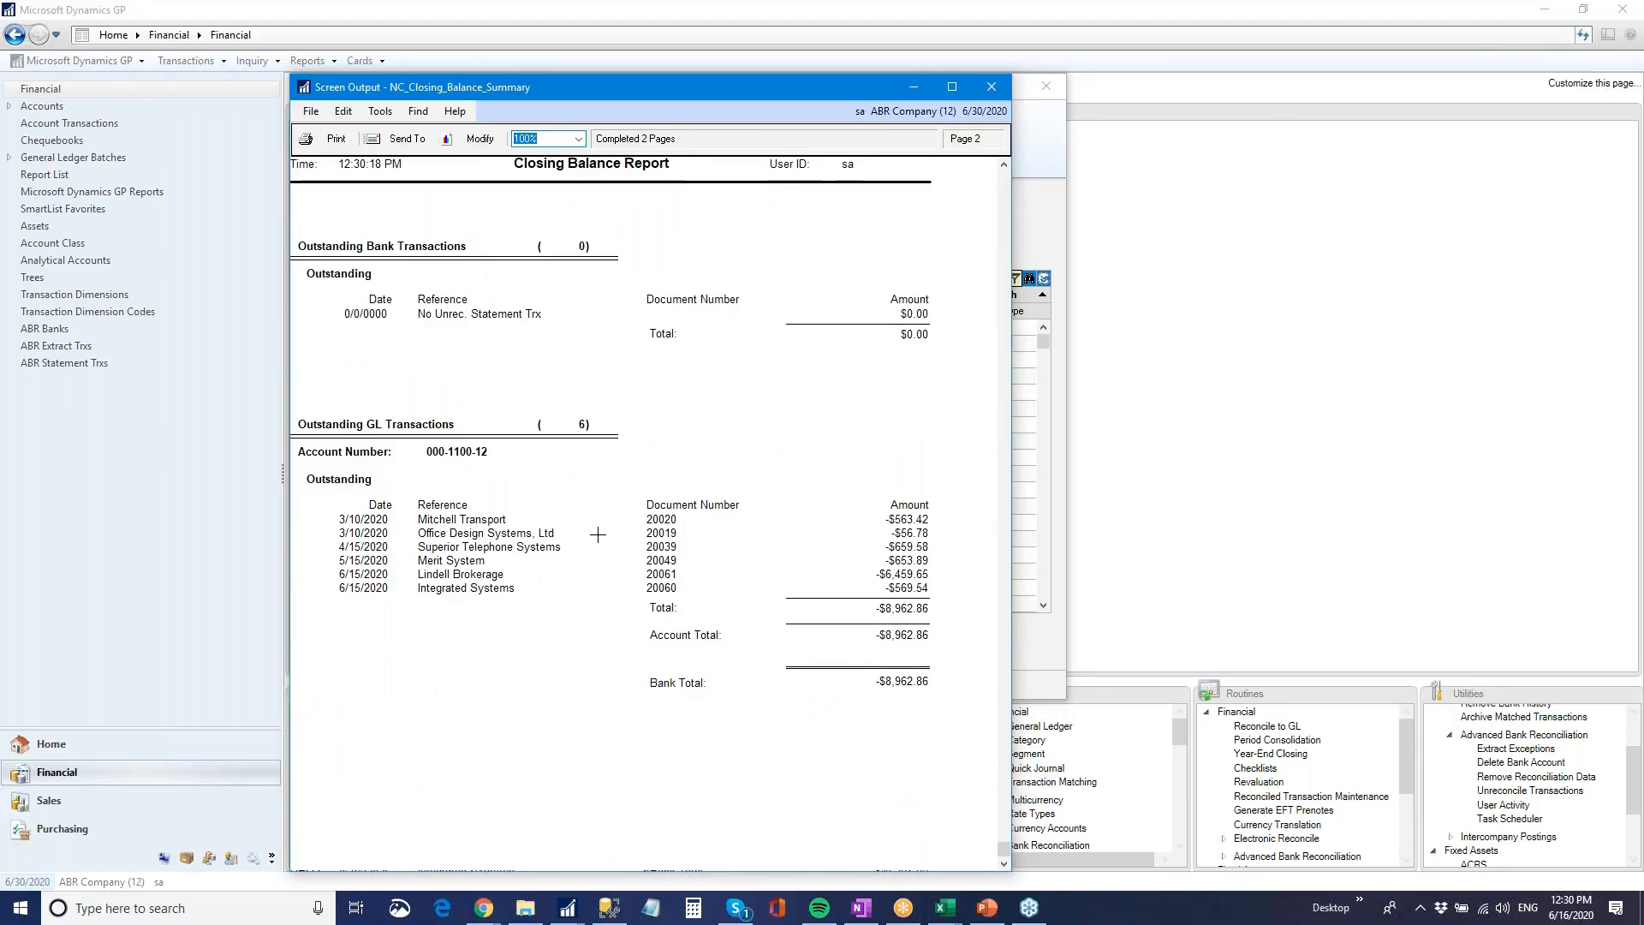
{"action": "left_click", "coordinate": [998, 86]}
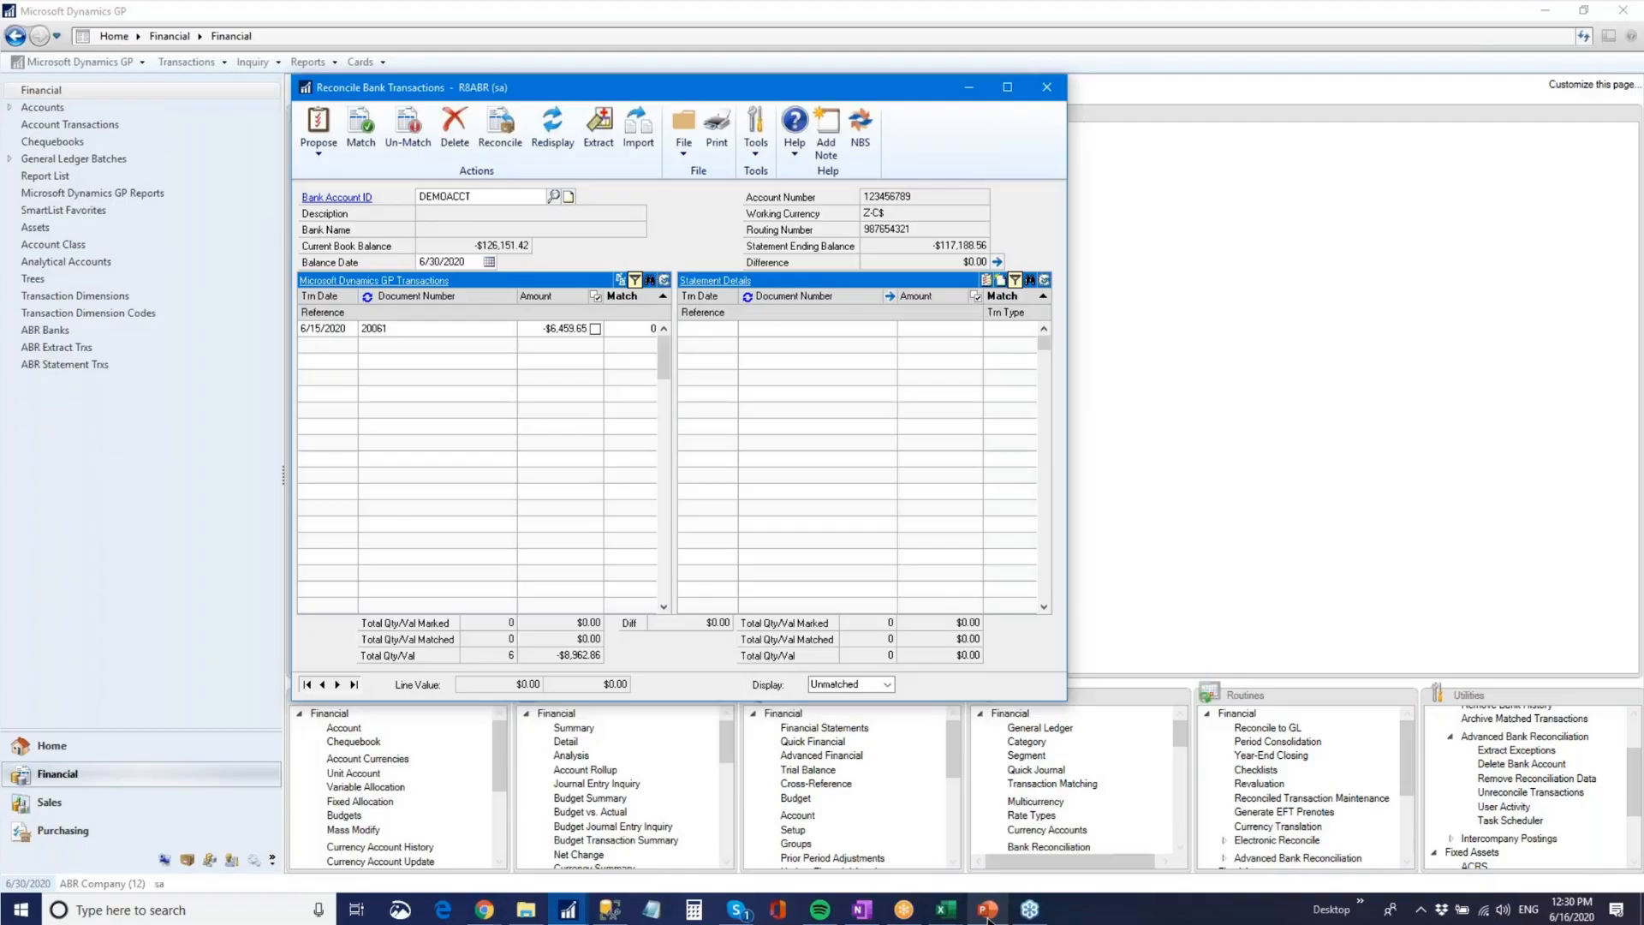
{"action": "left_click", "coordinate": [987, 911]}
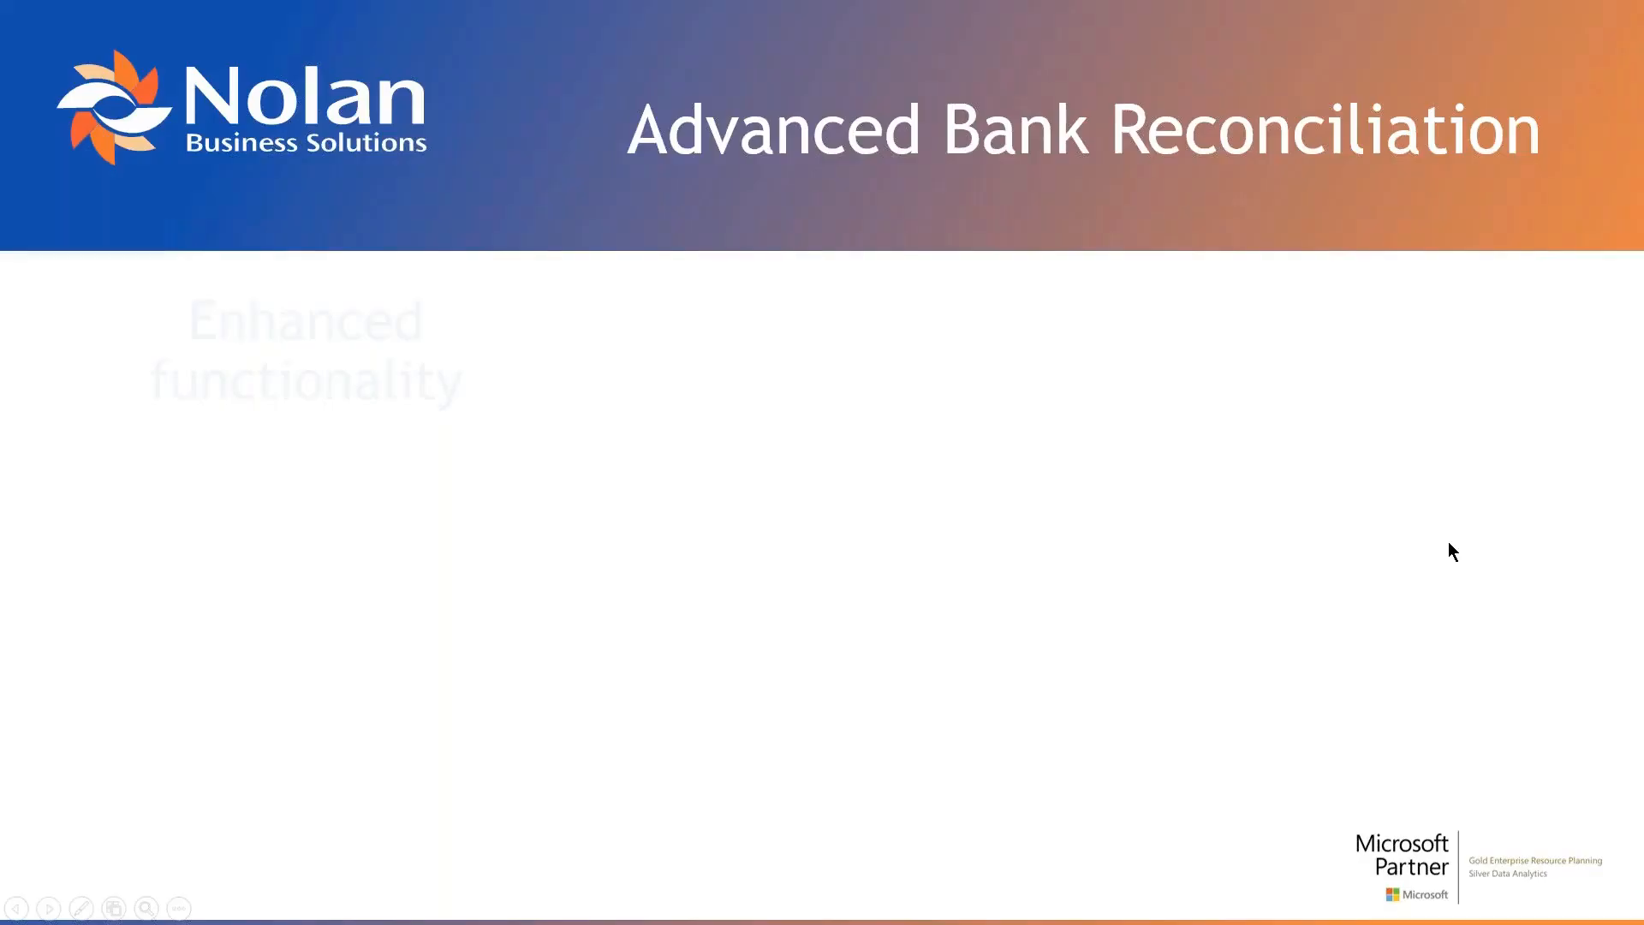